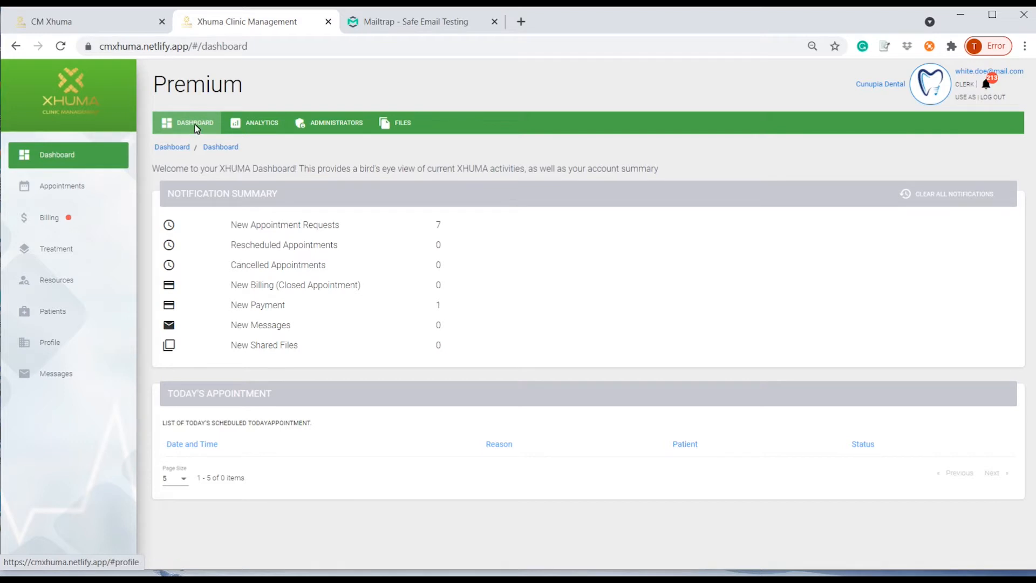
Open the billing invoices and filter them to Partially_paid status.
left_click(72, 188)
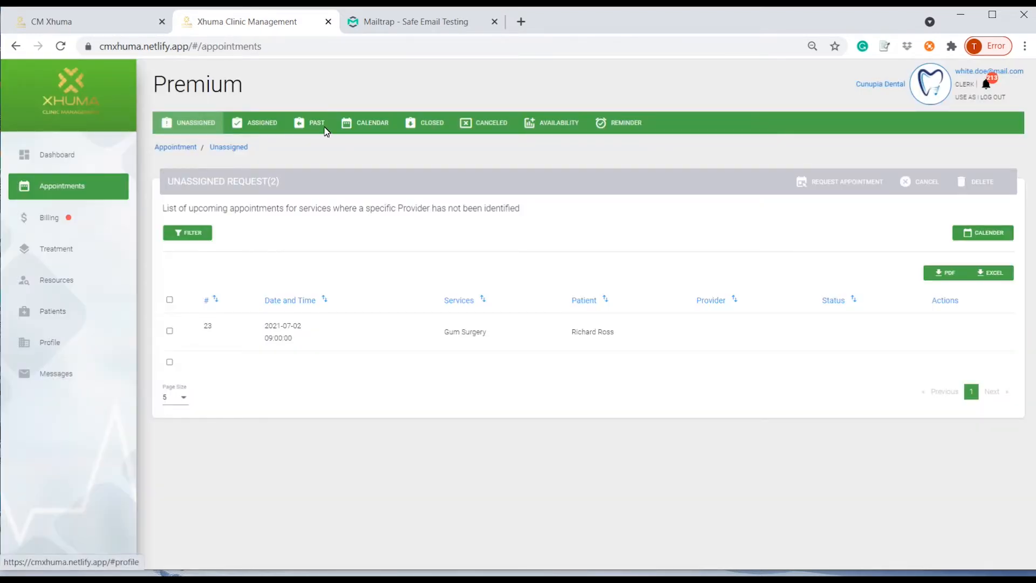
left_click(75, 216)
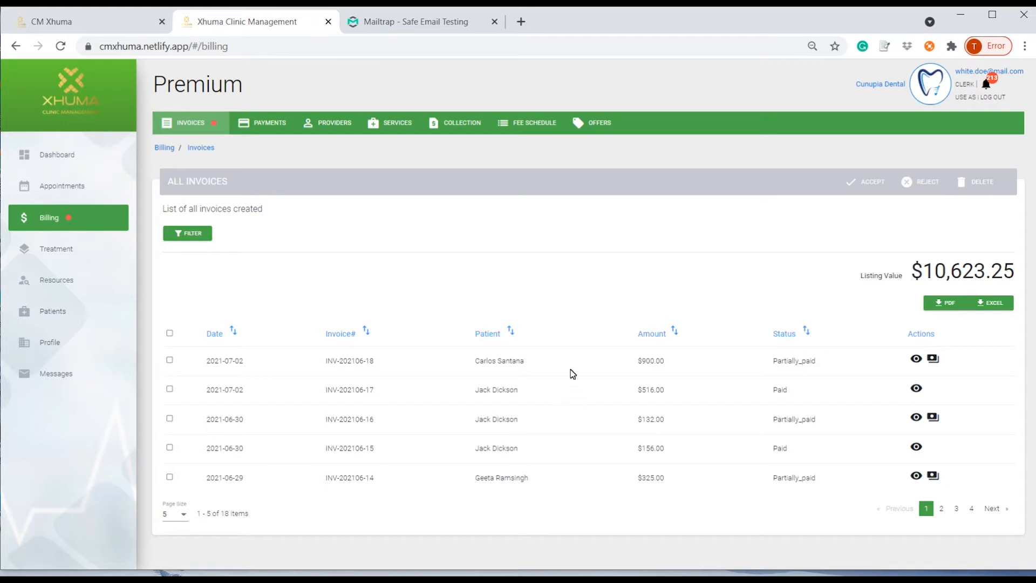
left_click(205, 237)
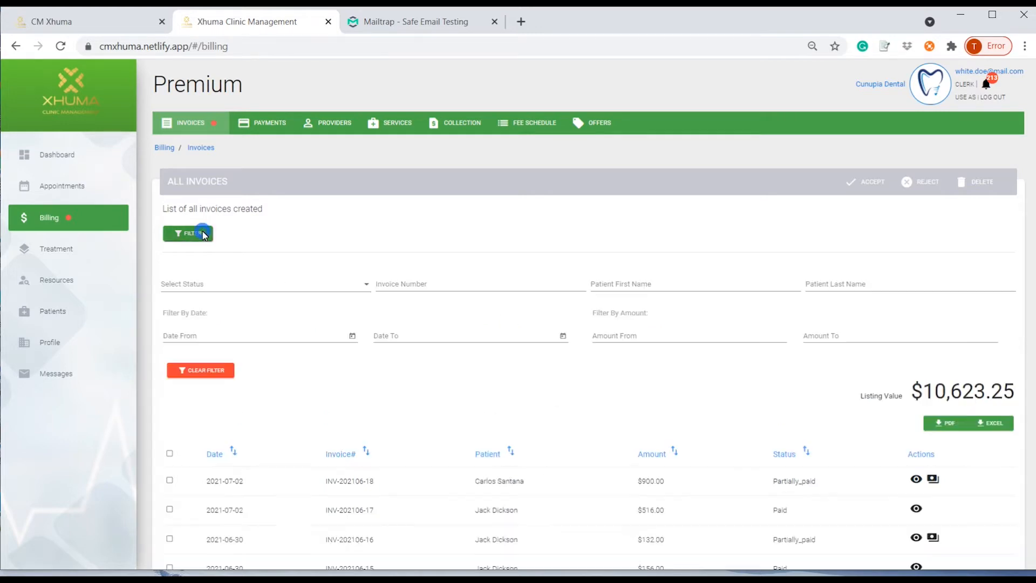
left_click(367, 286)
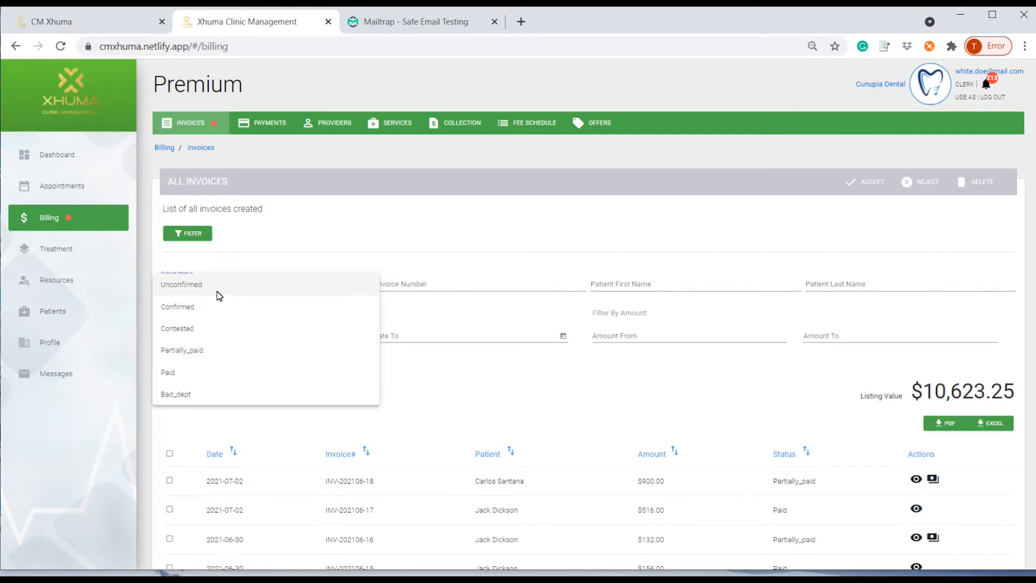
left_click(202, 352)
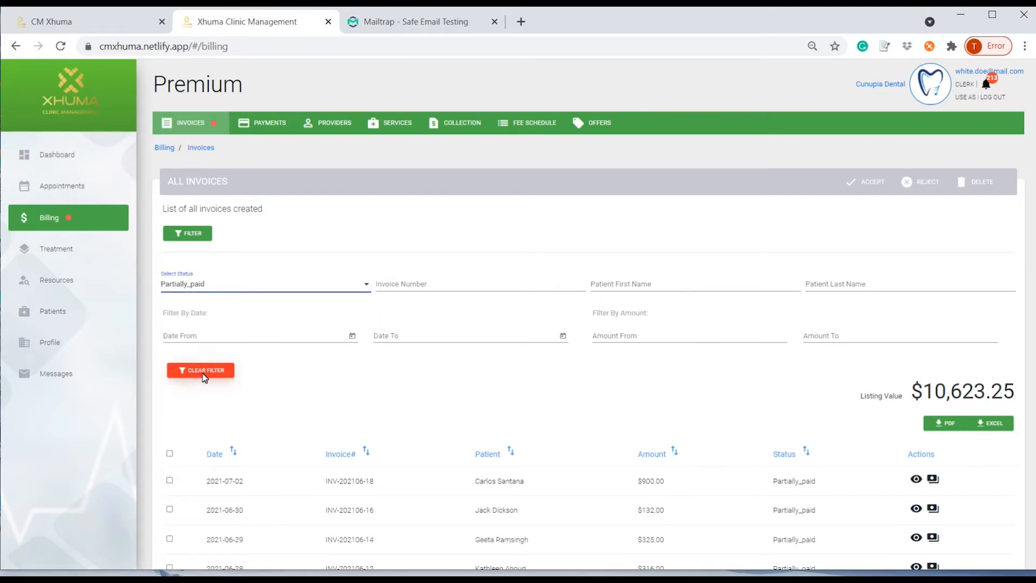
Clear the status filter and export all 18 invoices to Excel.
left_click(205, 377)
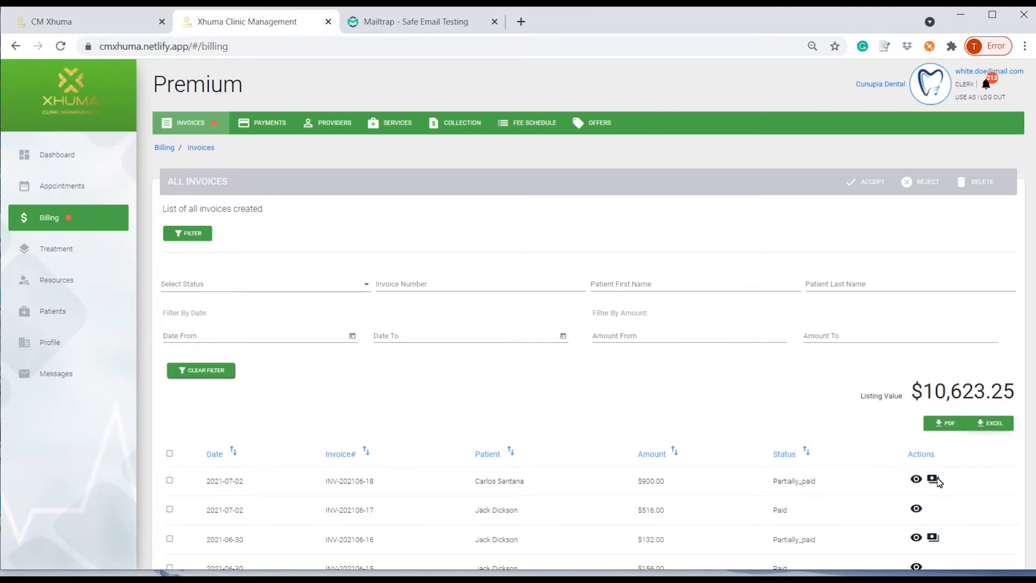
scroll(938, 482, "down", 3)
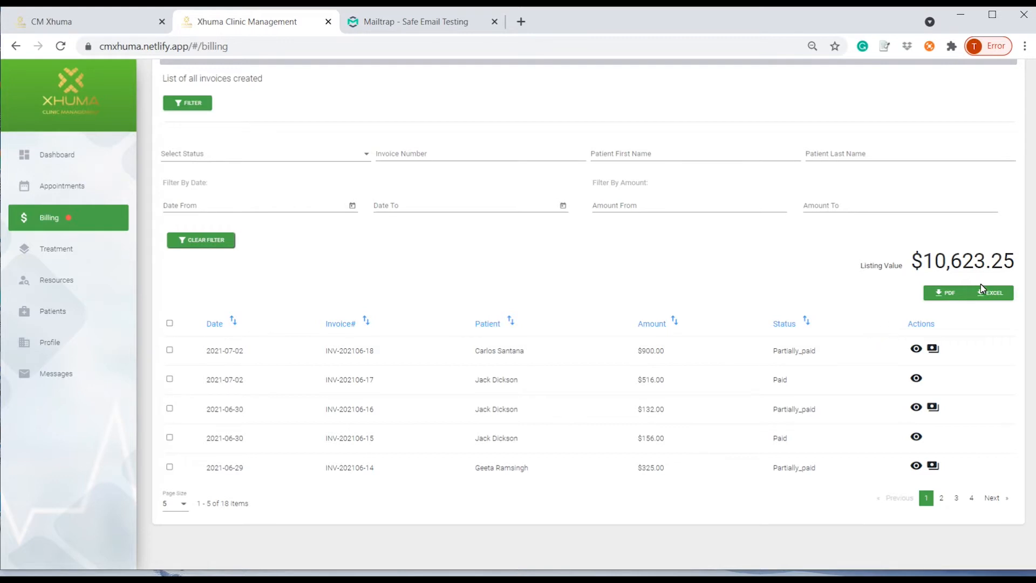
left_click(994, 292)
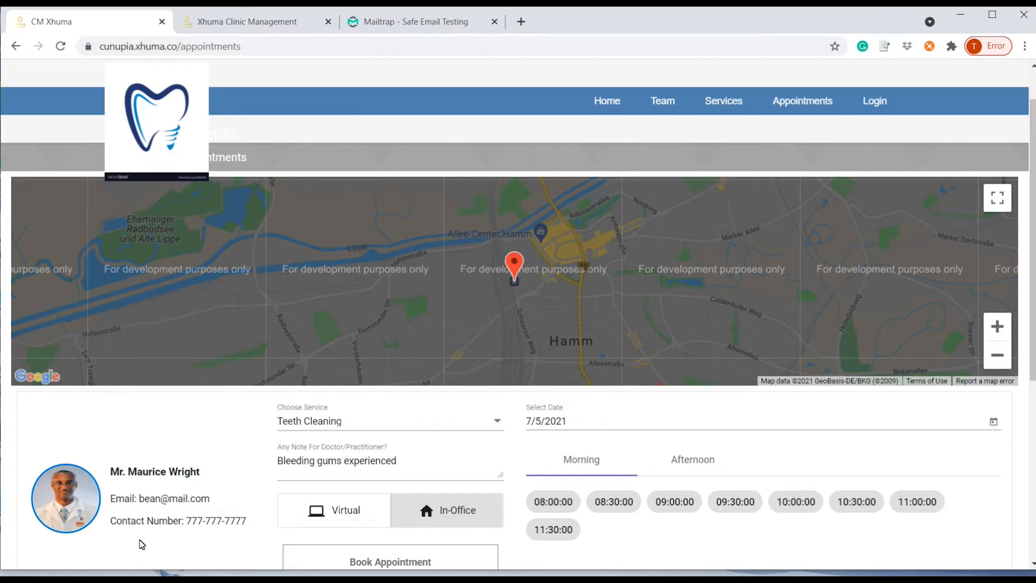
Keep Teeth Cleaning as the service and 7/5/2021 as the appointment date.
left_click(497, 422)
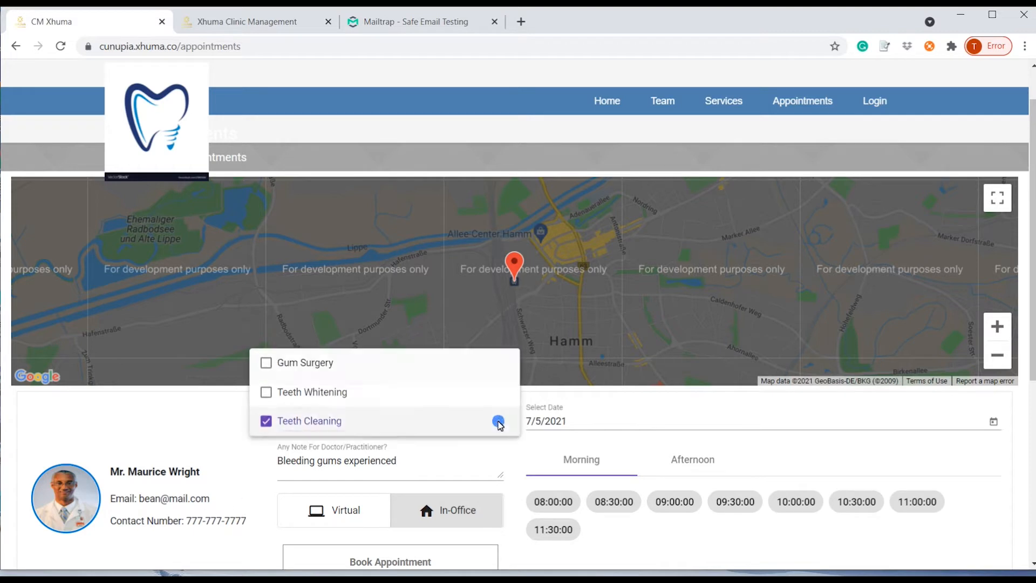
left_click(208, 415)
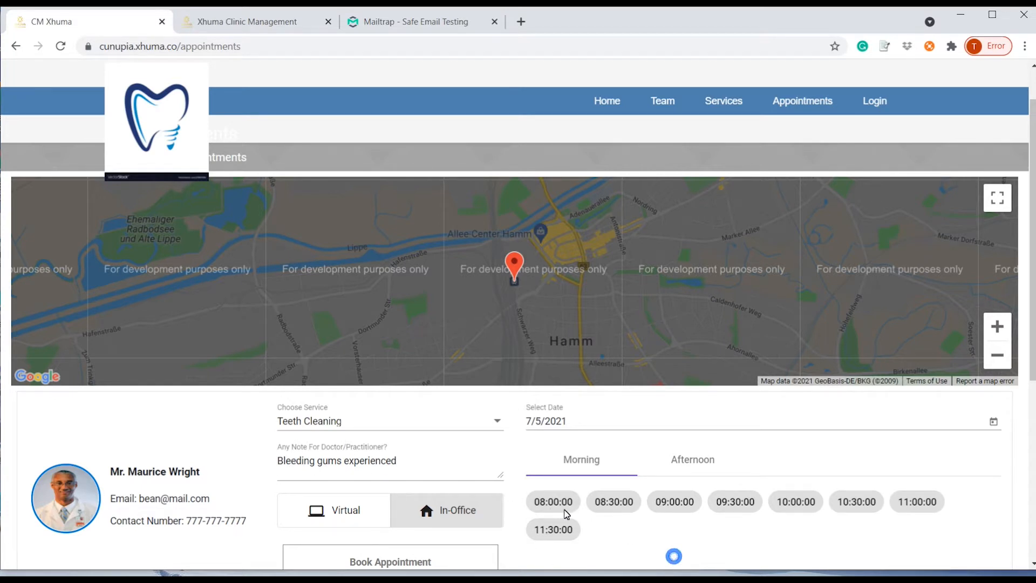
scroll(673, 555, "down", 1)
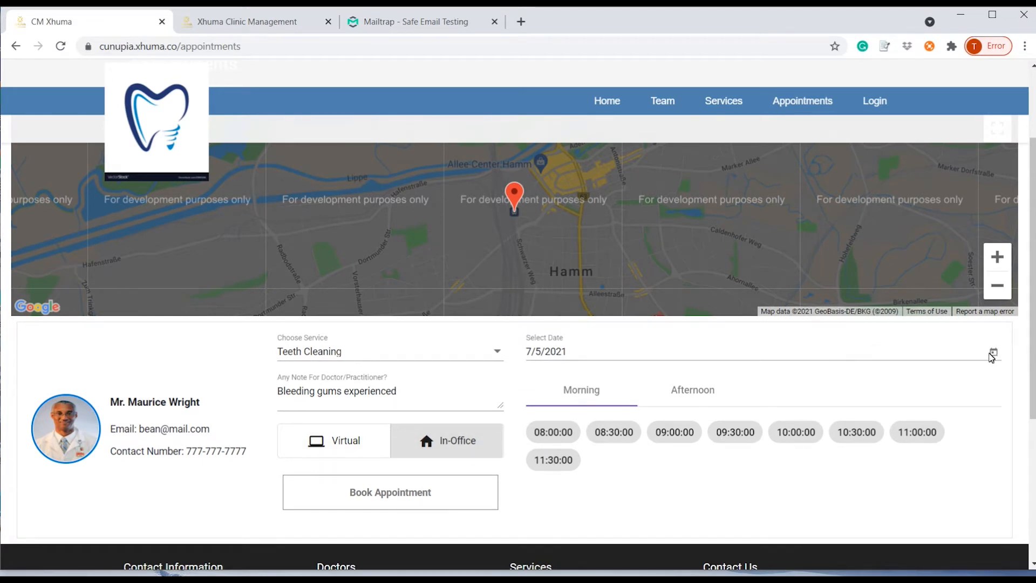
left_click(992, 358)
left_click(1010, 375)
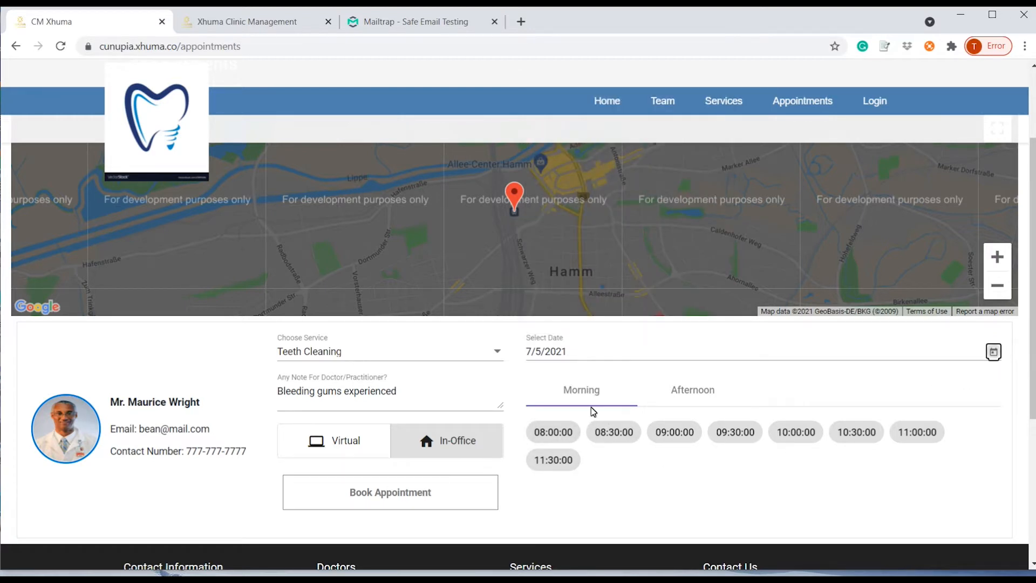
Pick the 13:30 afternoon slot, In-Office, and book the appointment.
left_click(692, 396)
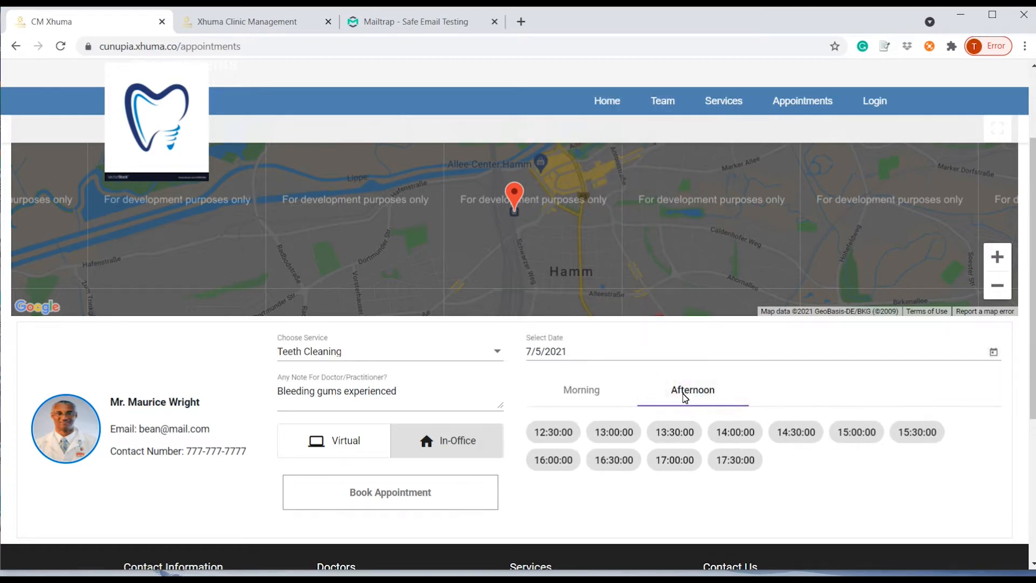
left_click(666, 440)
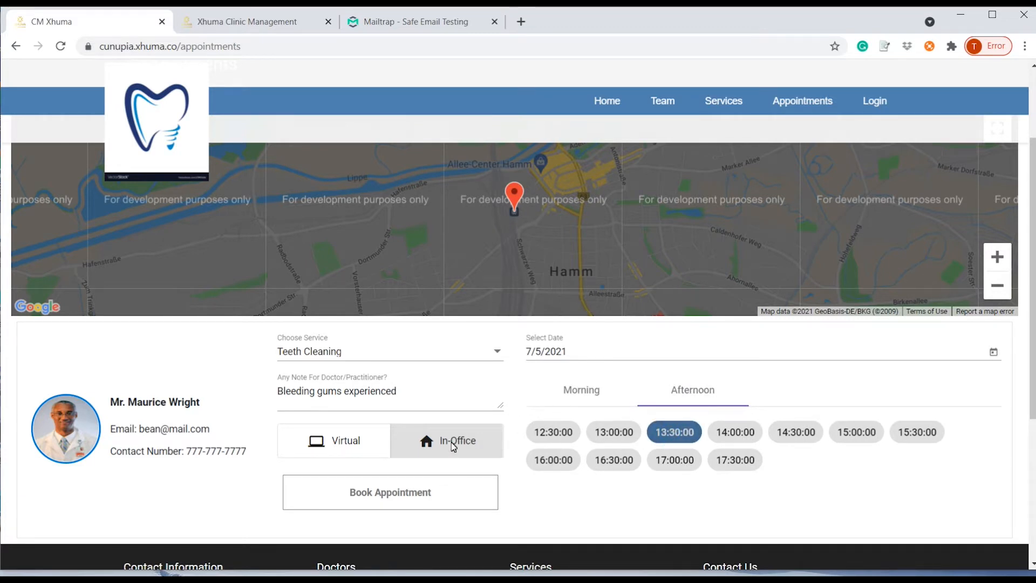
left_click(394, 498)
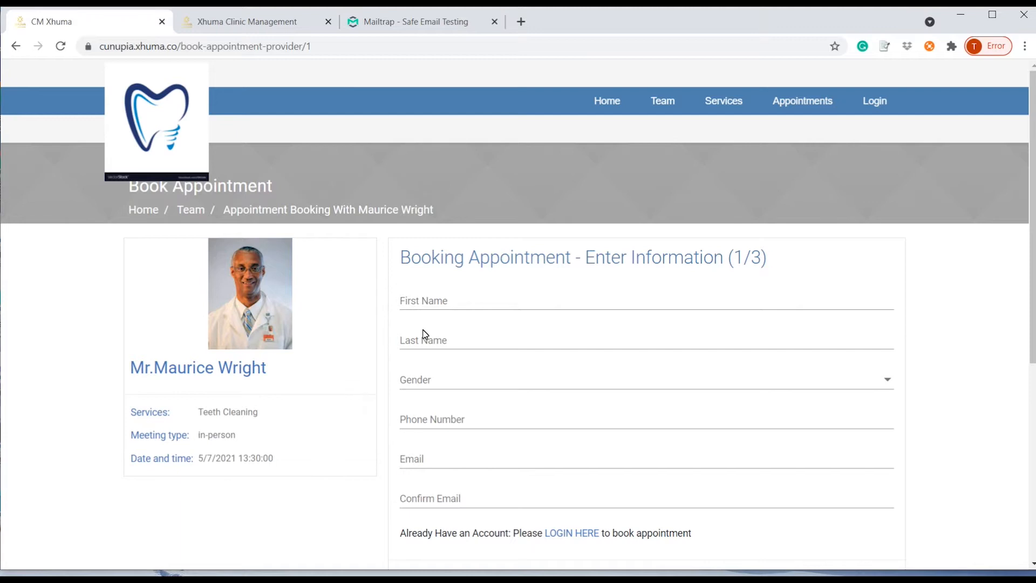
Enter the patient's first and last name and set gender to Male.
left_click(420, 304)
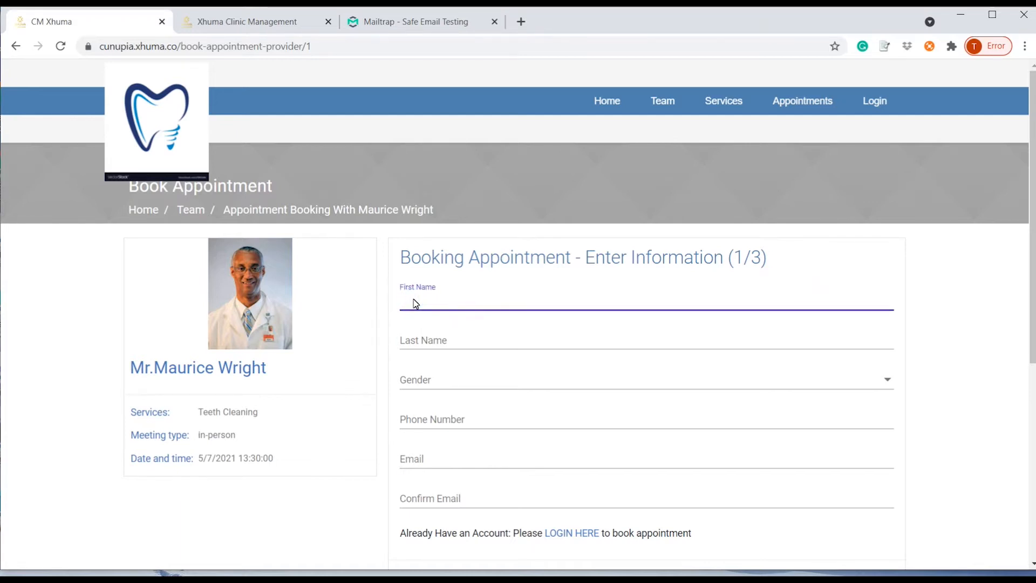
key("Tab")
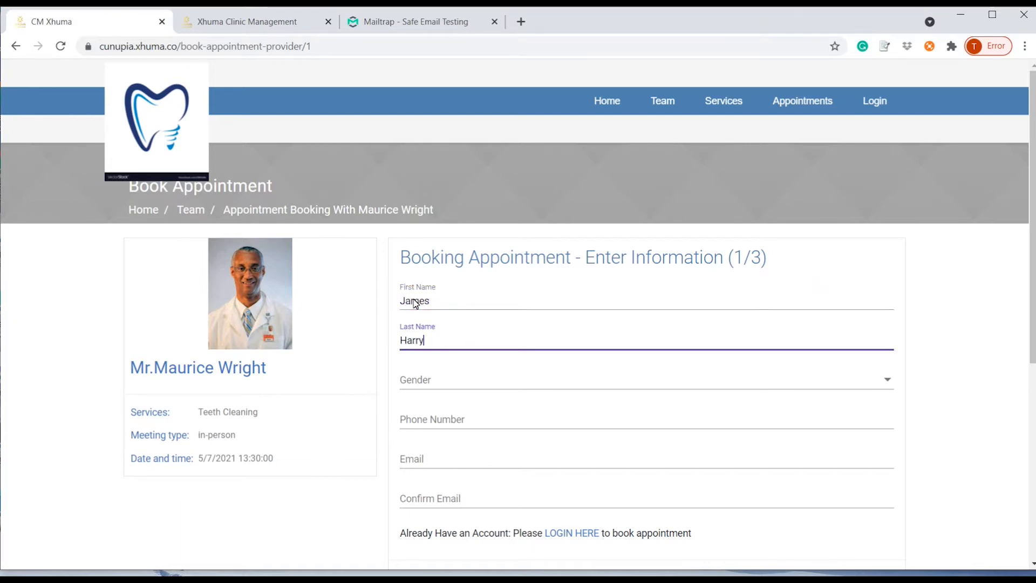
key("Tab")
left_click(470, 382)
left_click(468, 381)
Fill in the patient's phone number and e-mail with confirmation, then continue to the summary.
left_click(462, 412)
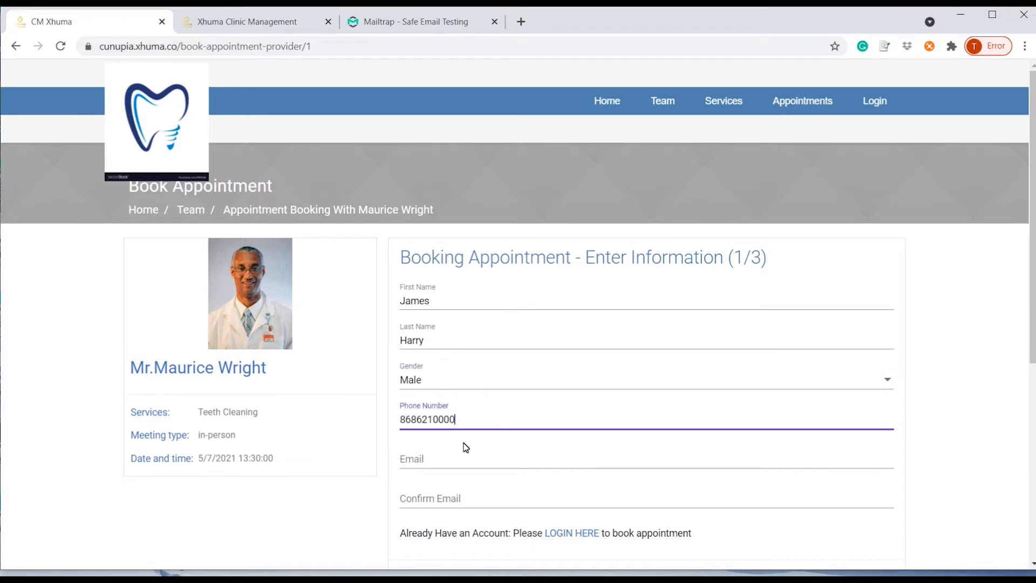
left_click(441, 463)
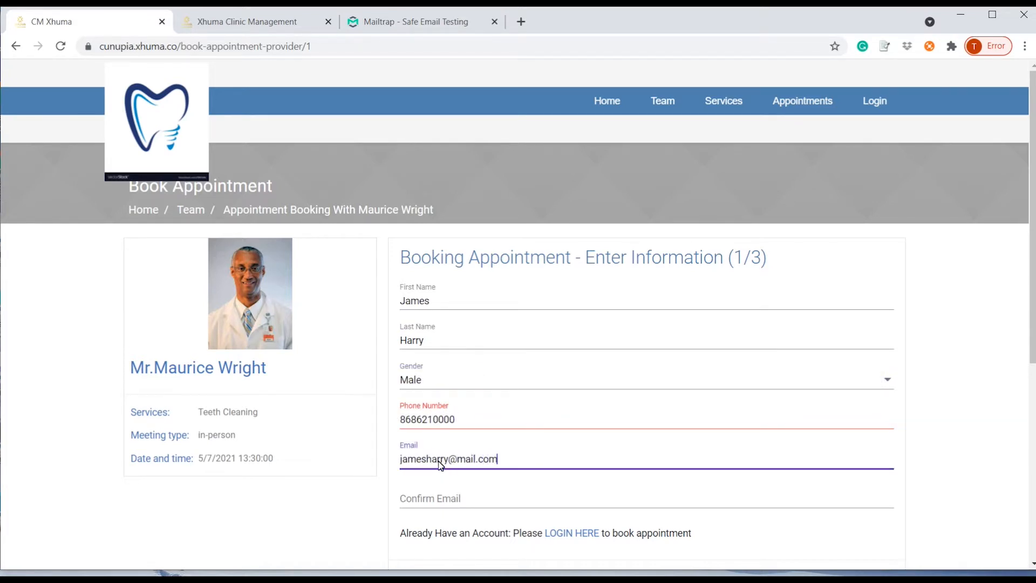
key("Tab")
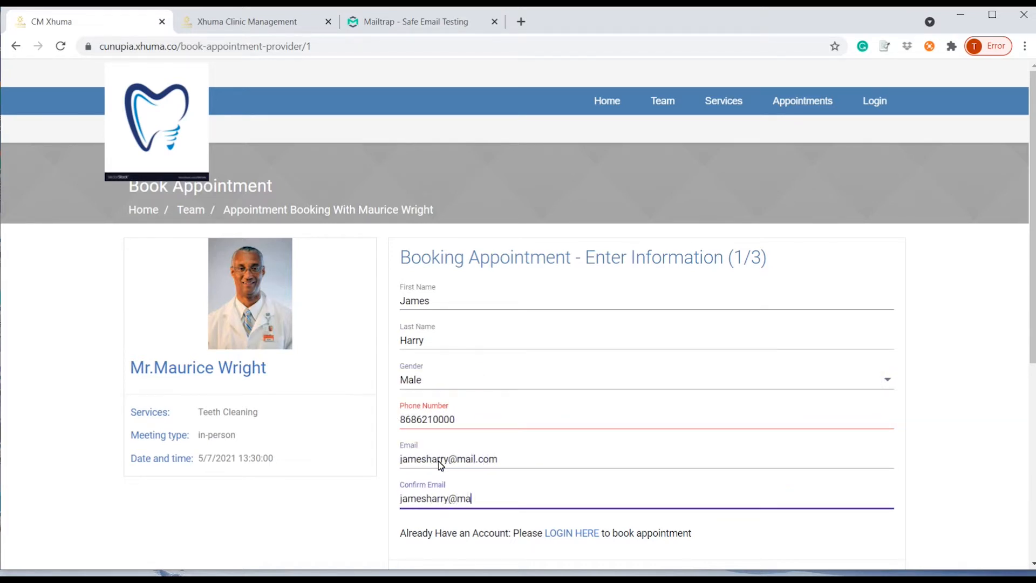
left_click(944, 455)
scroll(941, 481, "down", 1)
left_click(465, 512)
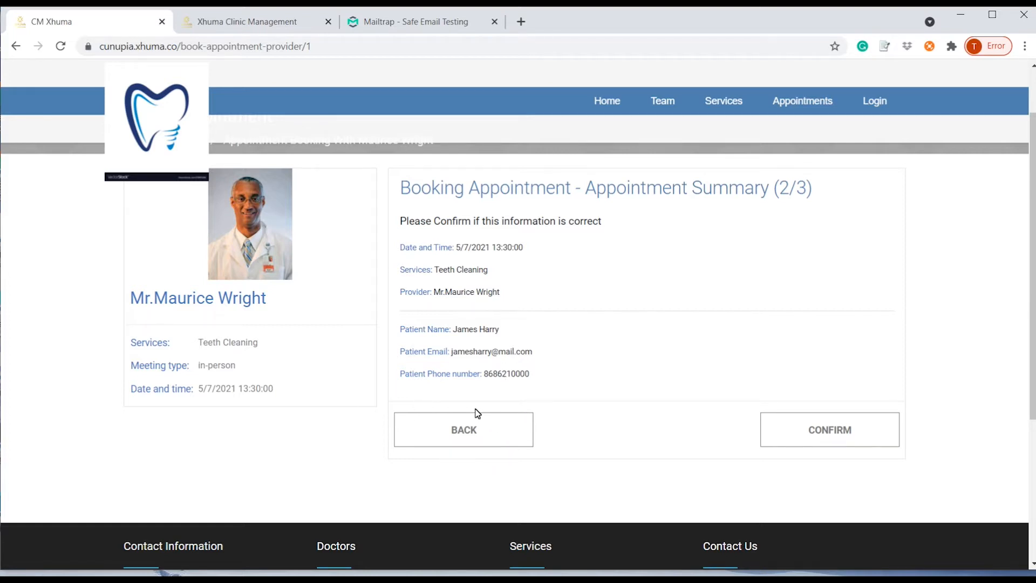
Confirm the Teeth Cleaning booking and copy the code from Mailtrap's OTP Verification e-mail.
left_click(824, 432)
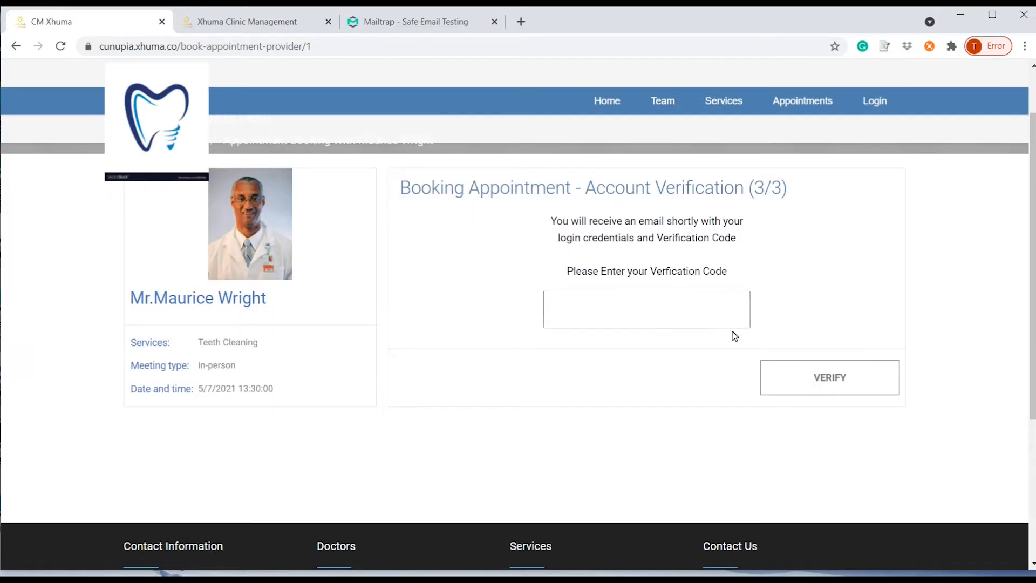
left_click(457, 22)
left_click(195, 136)
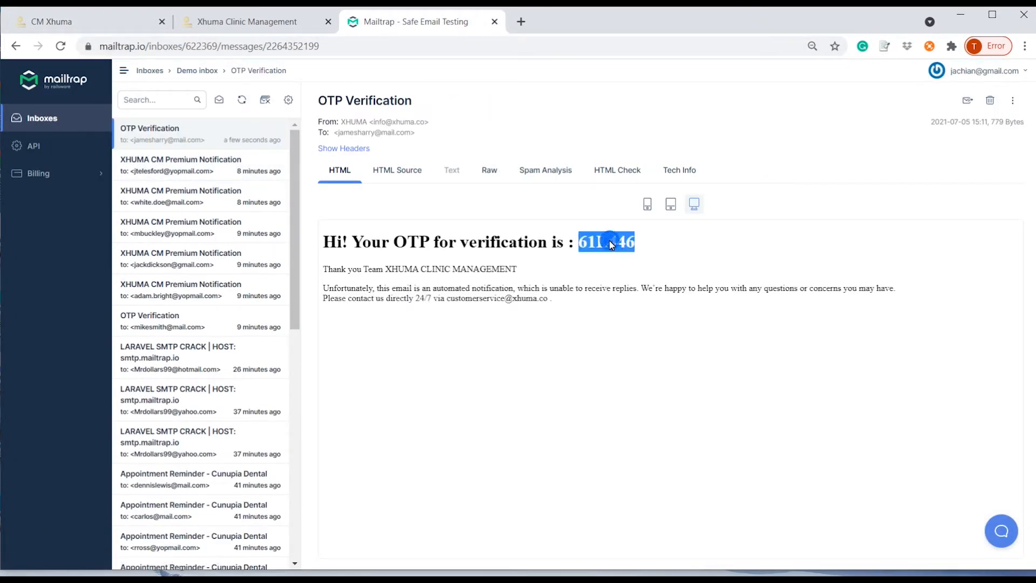
left_click(283, 24)
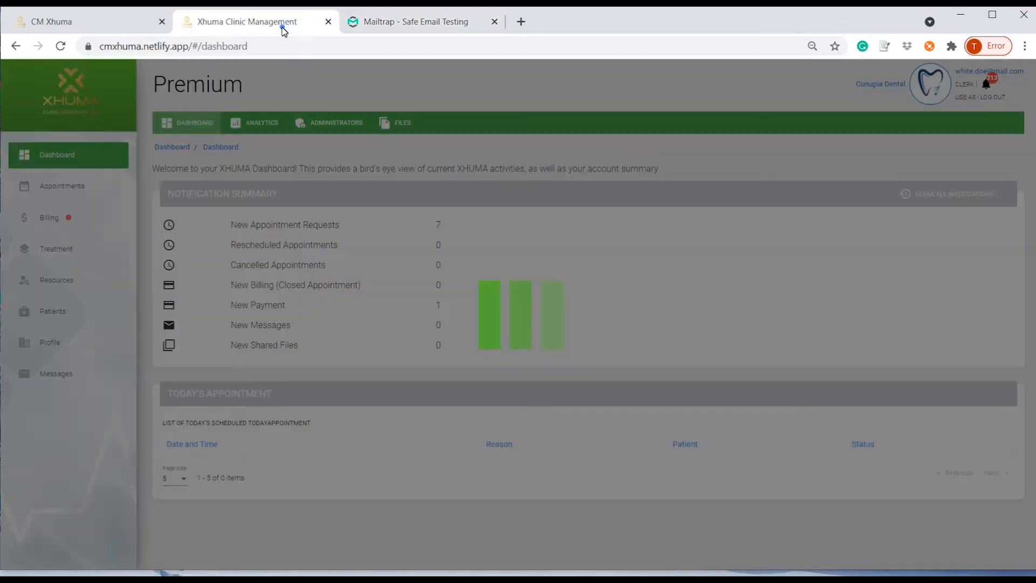
left_click(147, 24)
Paste the e-mailed verification code and verify the new patient account.
left_click(637, 319)
type("61L446")
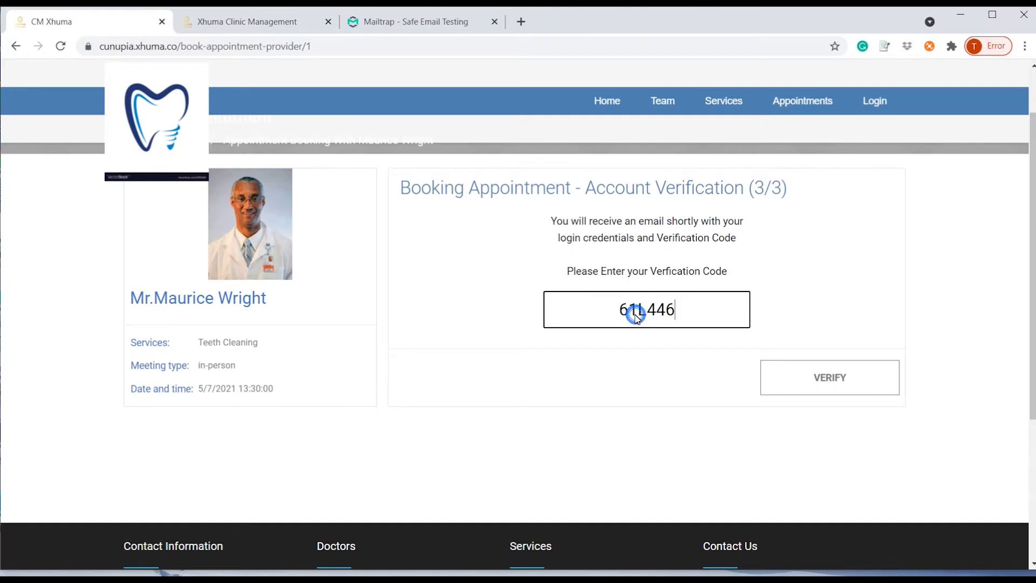
left_click(831, 379)
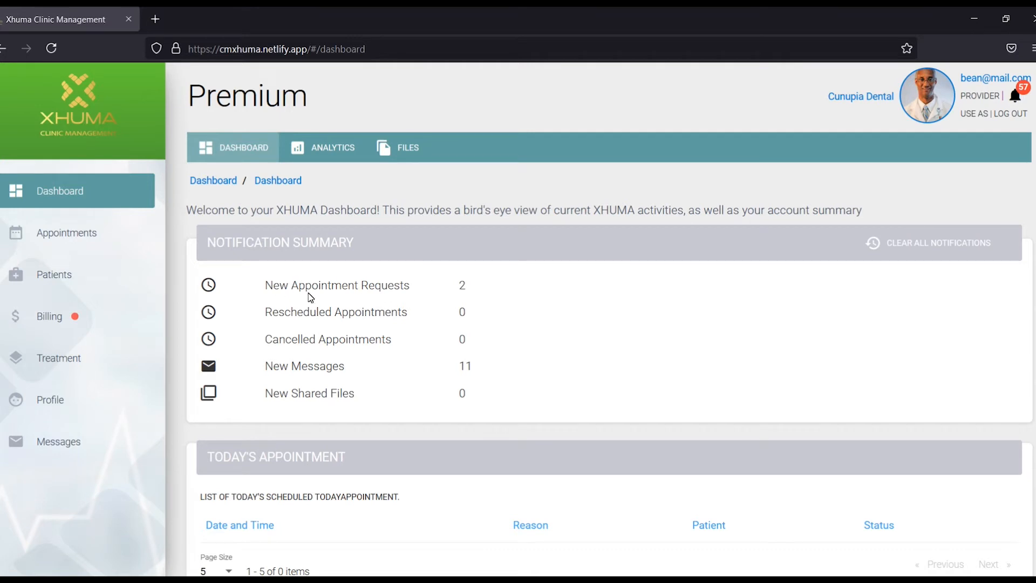
Open appointment #28's details from the provider's assigned appointments.
left_click(68, 223)
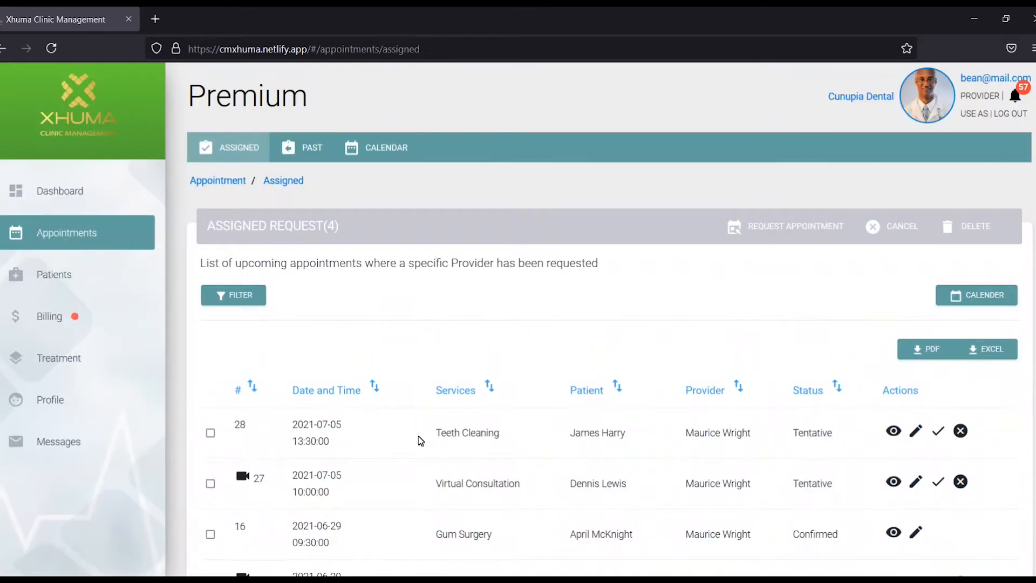
scroll(421, 441, "down", 1)
scroll(427, 441, "down", 1)
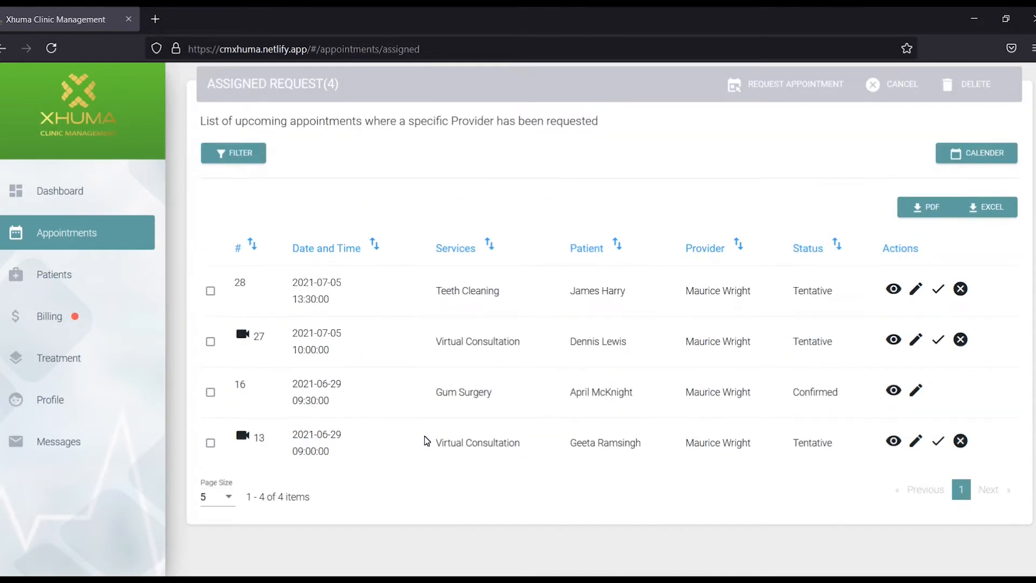
left_click(892, 290)
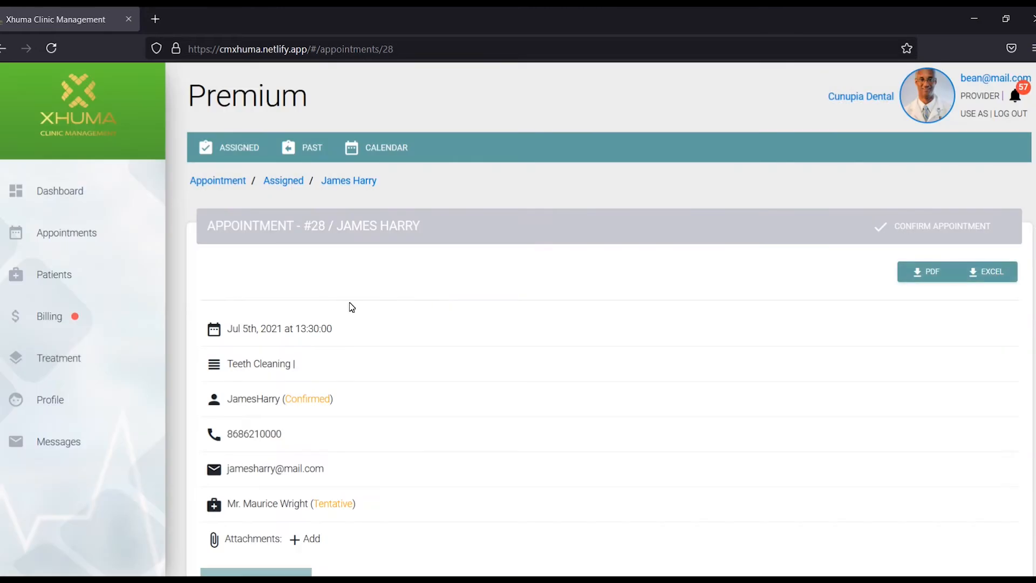
Review the patient's doctor, condition and allergy history, then confirm appointment #28.
scroll(521, 447, "down", 1)
scroll(522, 449, "down", 2)
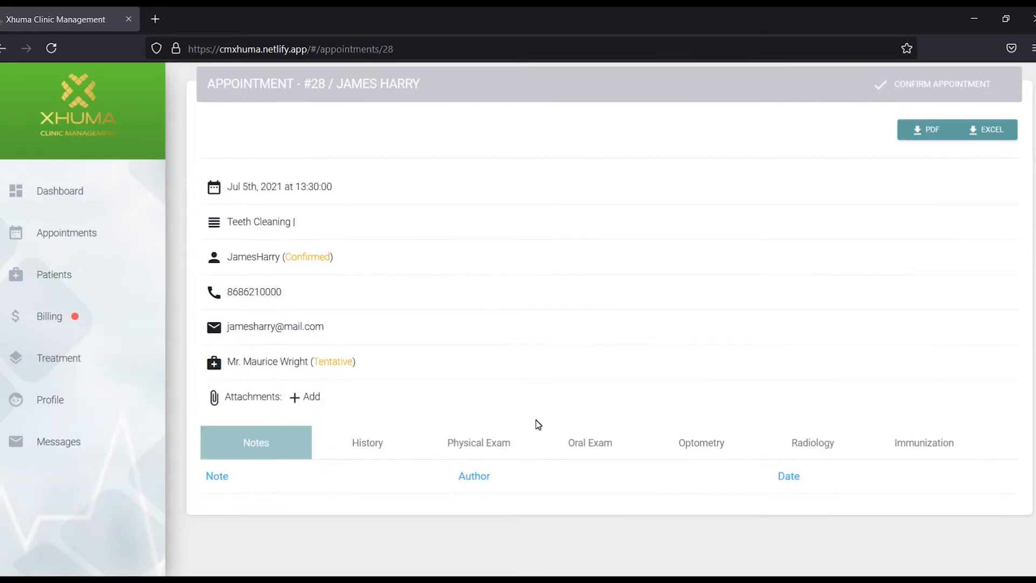
left_click(372, 384)
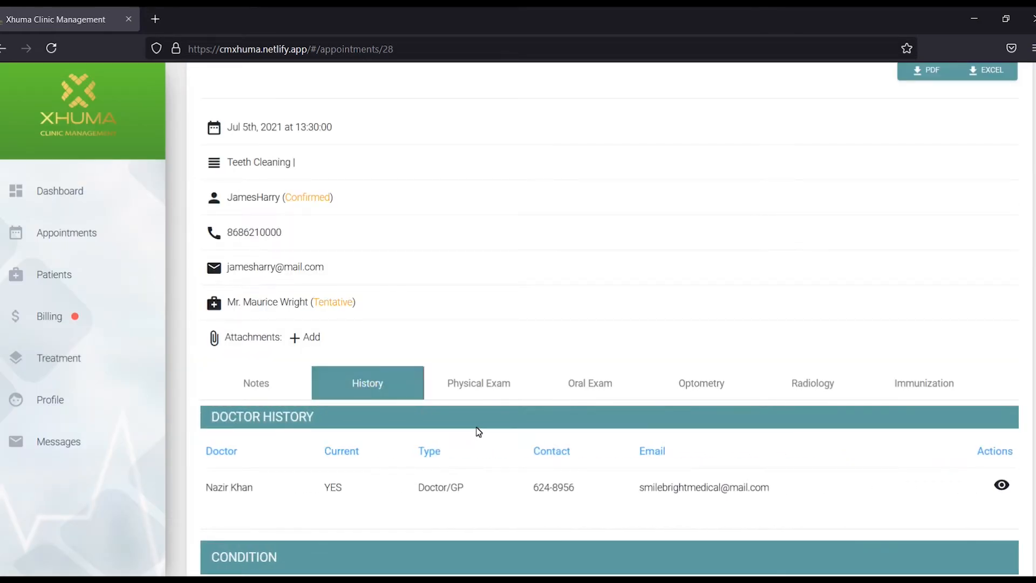
scroll(478, 432, "down", 1)
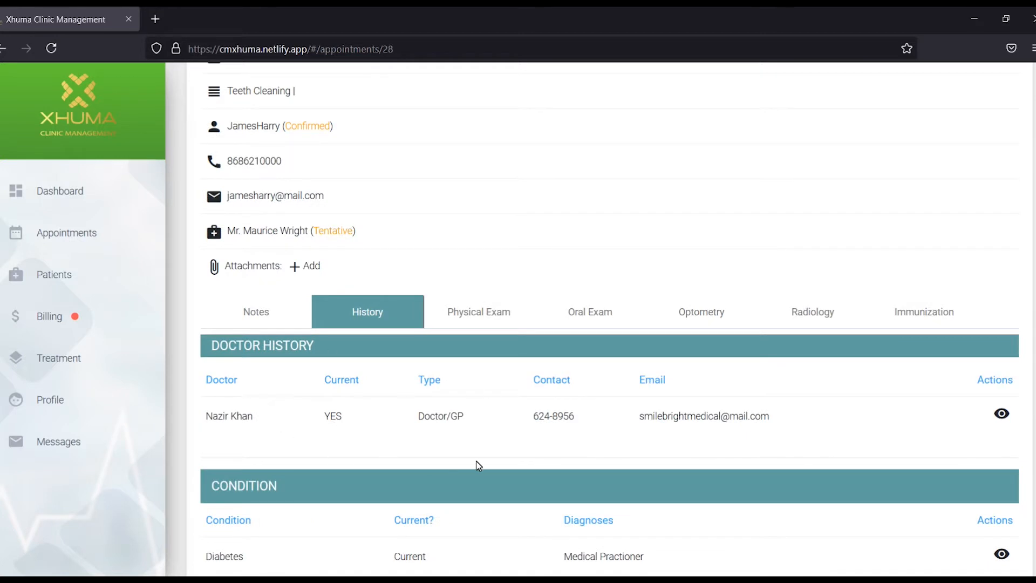
scroll(482, 468, "down", 1)
scroll(345, 465, "down", 1)
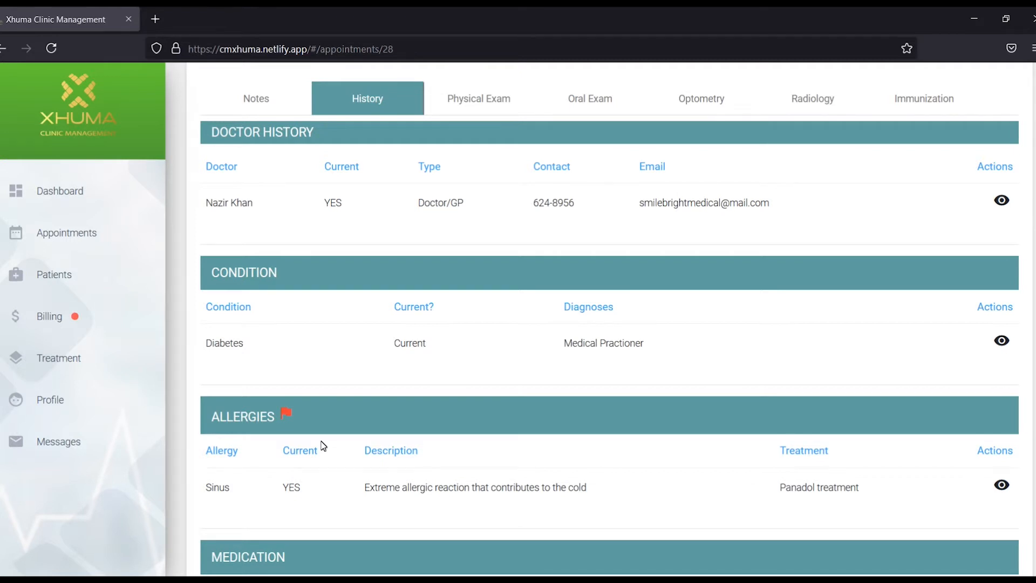
scroll(347, 433, "up", 7)
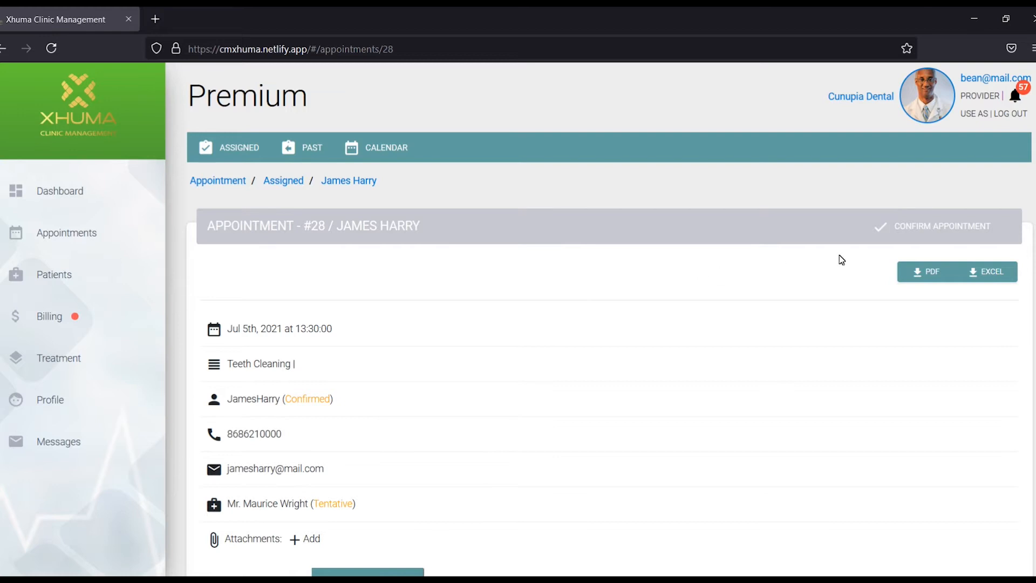
left_click(915, 225)
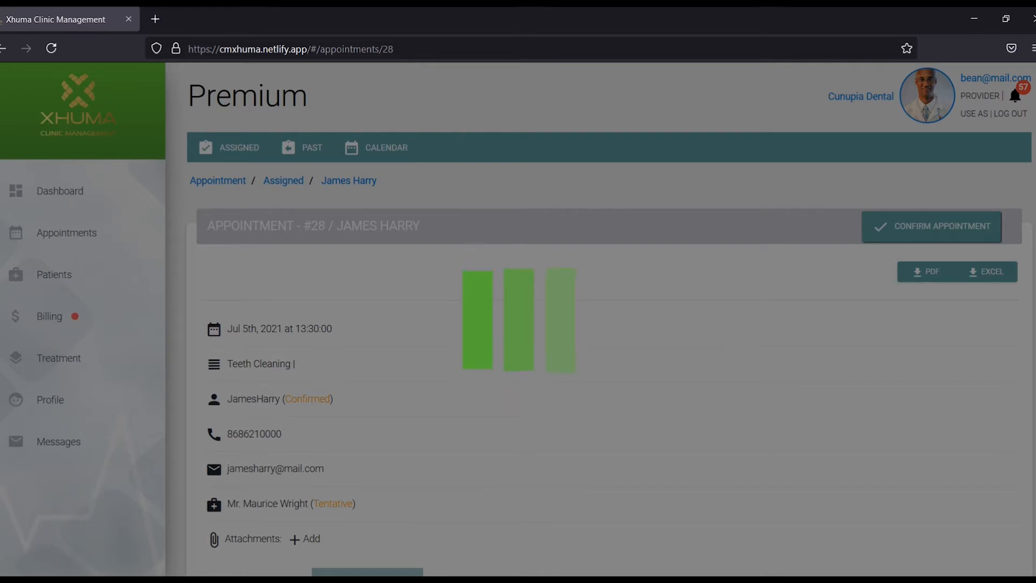
Read the Mailtrap notification confirming appointment 28 for 2021-07-05 at 13:30, then return.
key("alt+Tab")
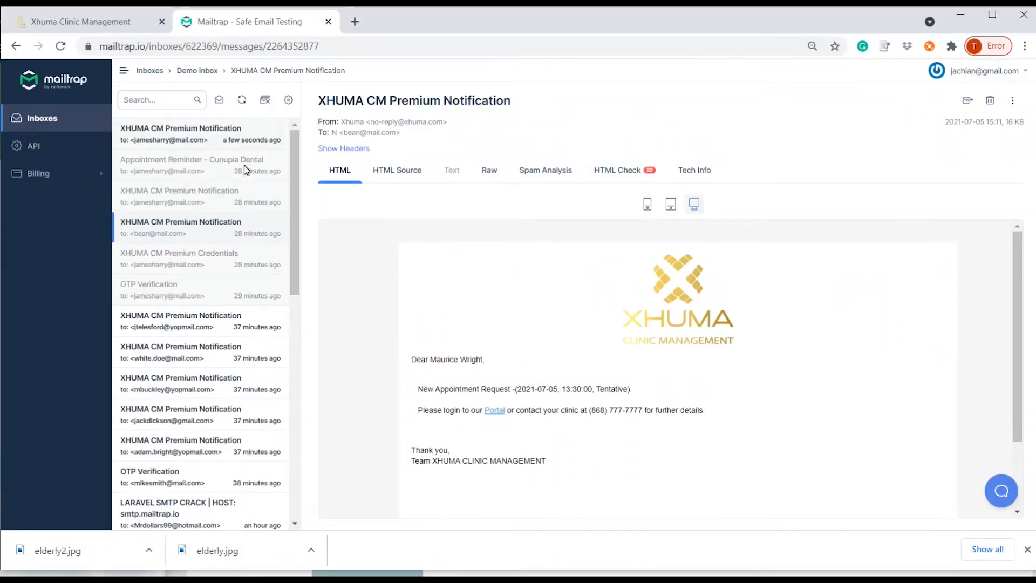
left_click(178, 141)
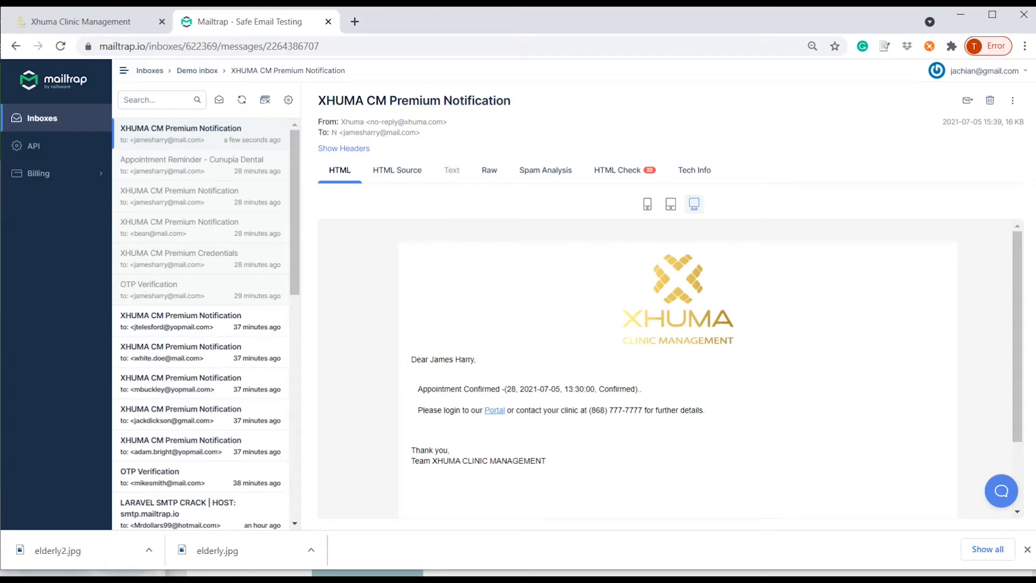
key("alt+Tab")
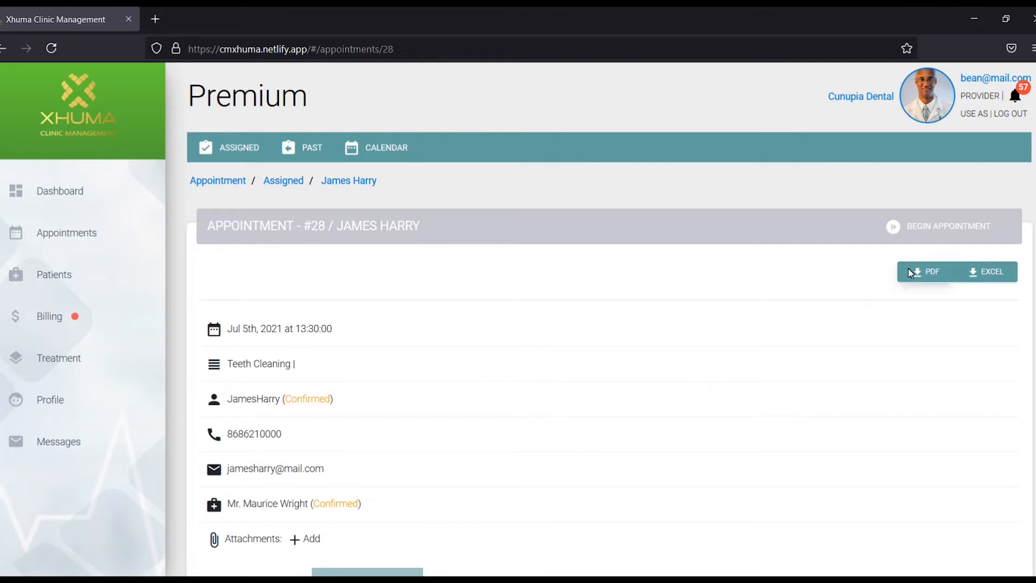
Begin appointment #28 and look through the Dental, Oral and Optometry exam forms.
left_click(949, 231)
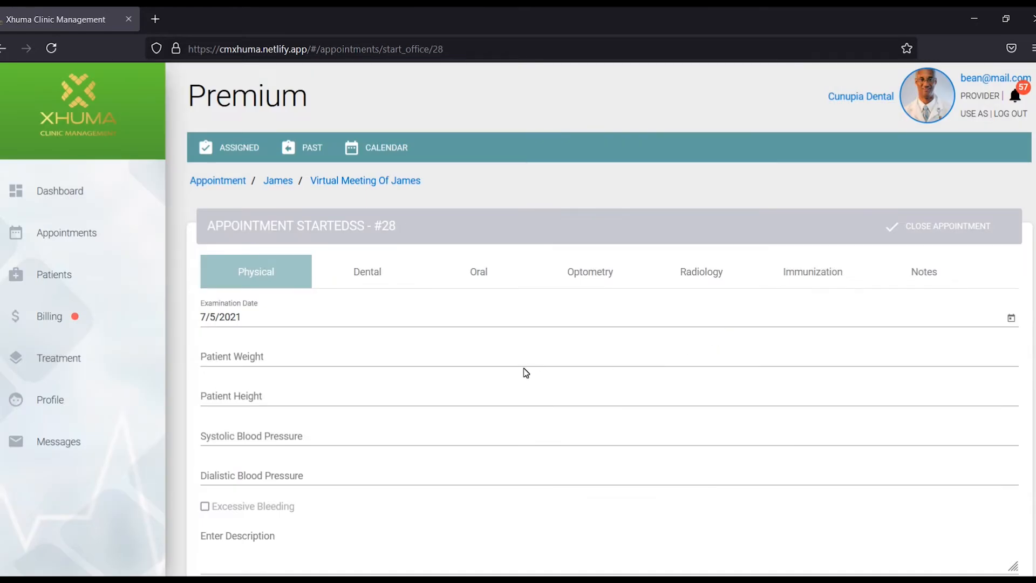
left_click(369, 273)
left_click(486, 275)
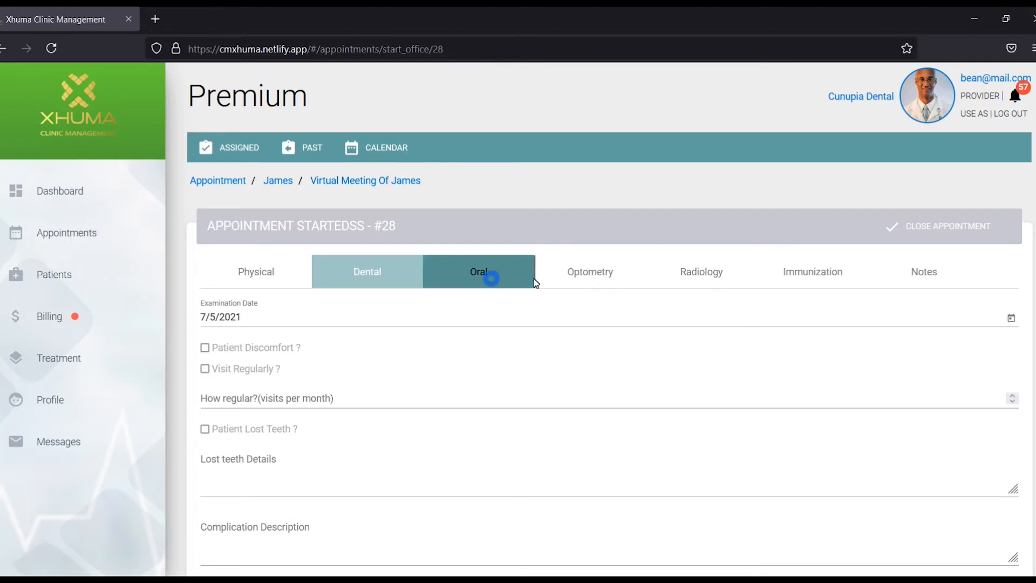
left_click(581, 274)
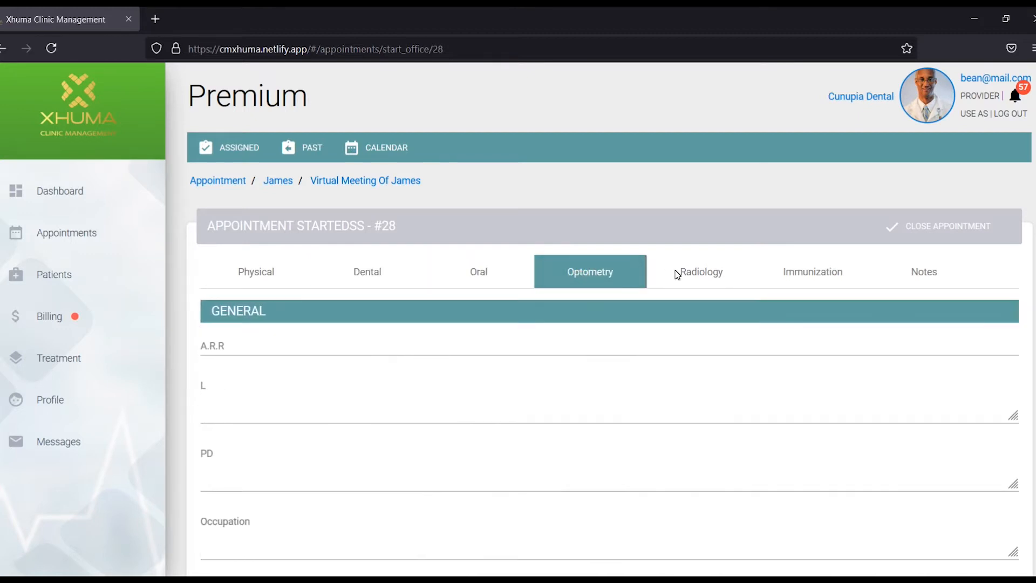
left_click(479, 277)
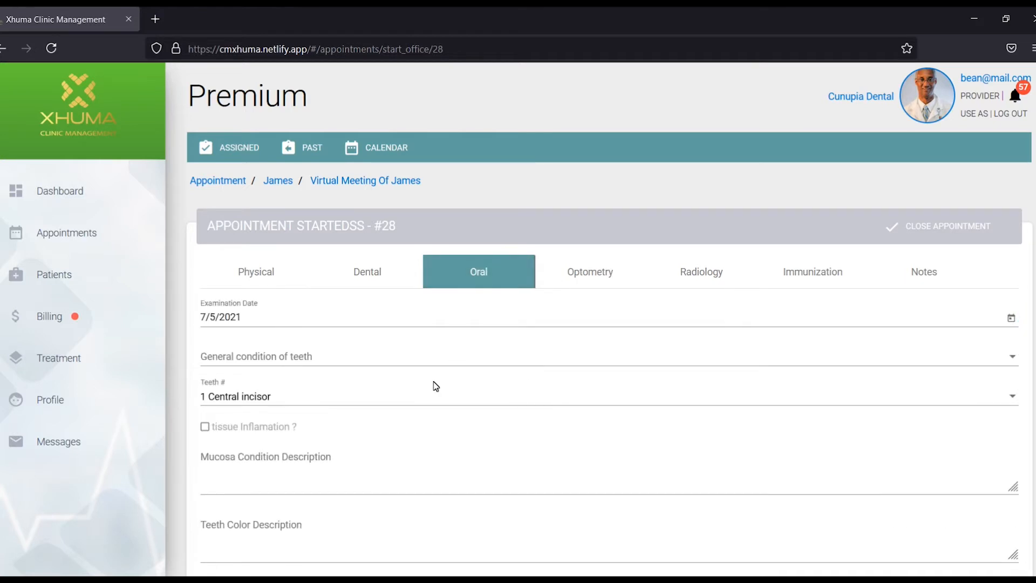
Rate the oral exam's general teeth condition GOOD, save it, and move to close-out.
left_click(326, 363)
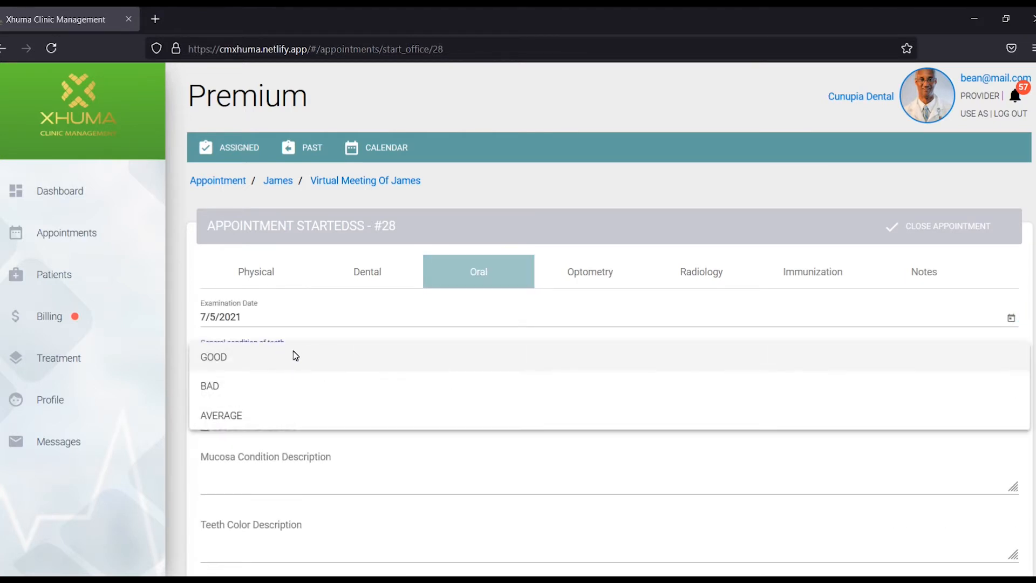
left_click(295, 356)
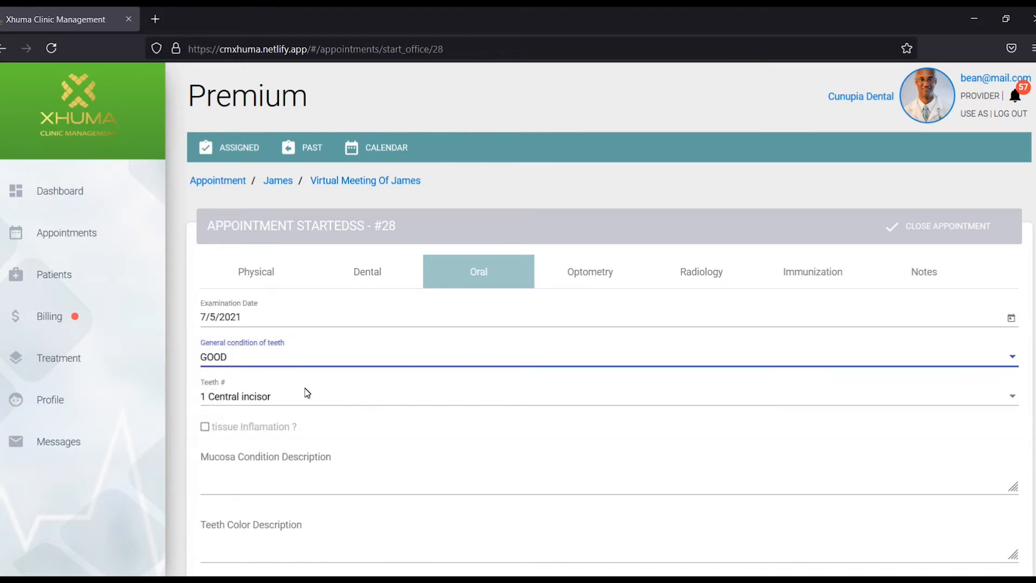
scroll(330, 457, "down", 4)
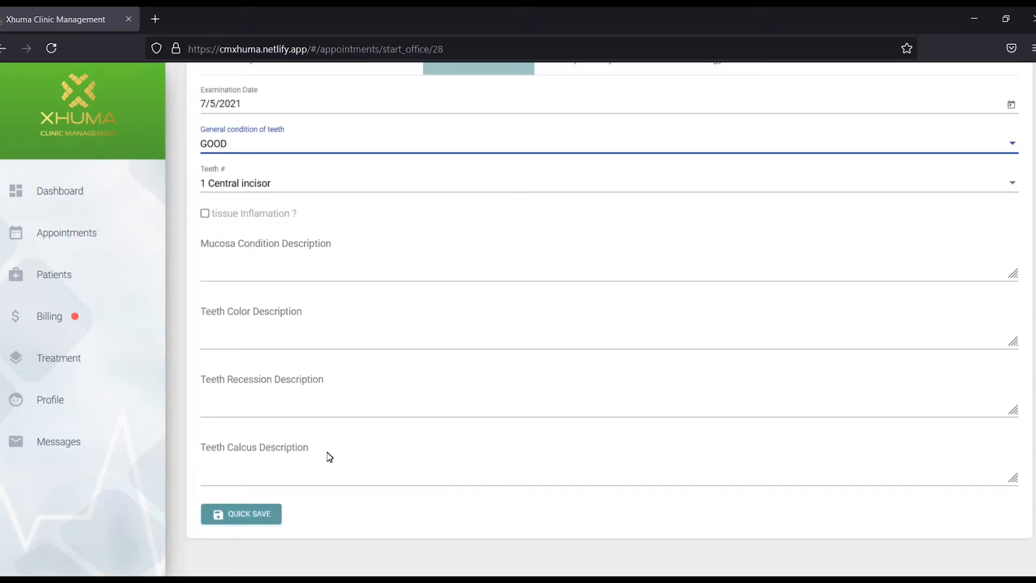
scroll(331, 457, "down", 2)
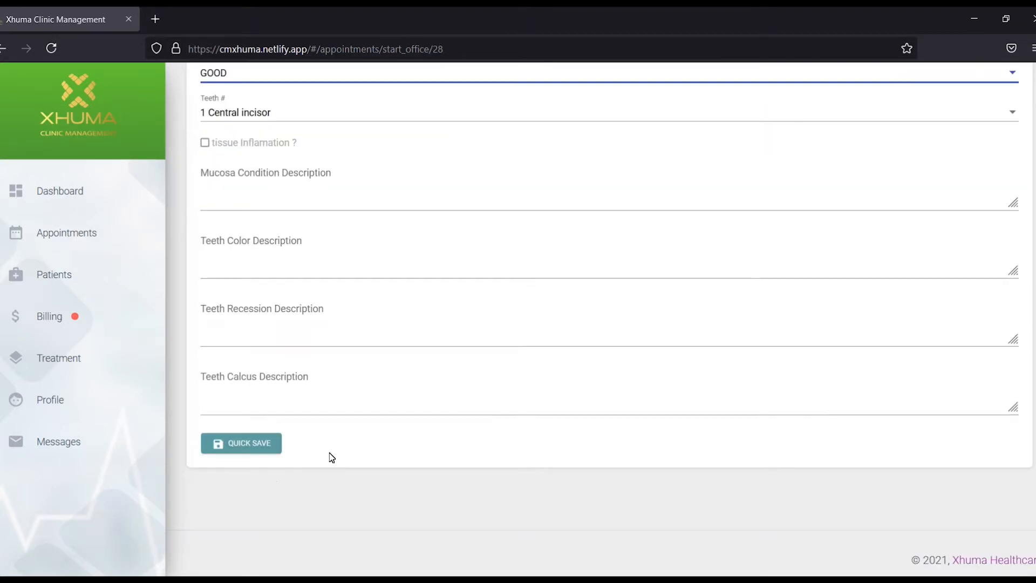
left_click(249, 442)
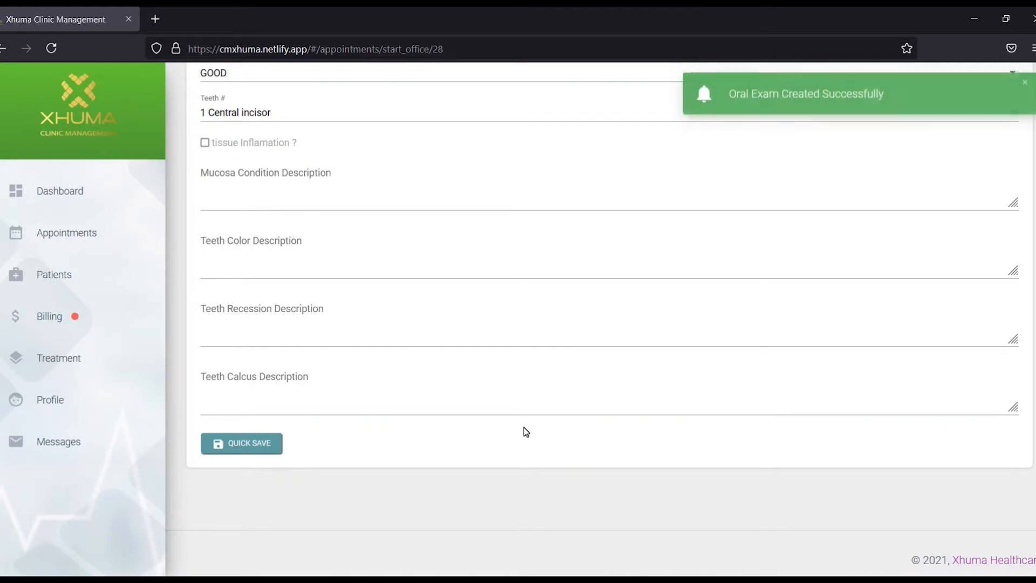
scroll(569, 435, "up", 5)
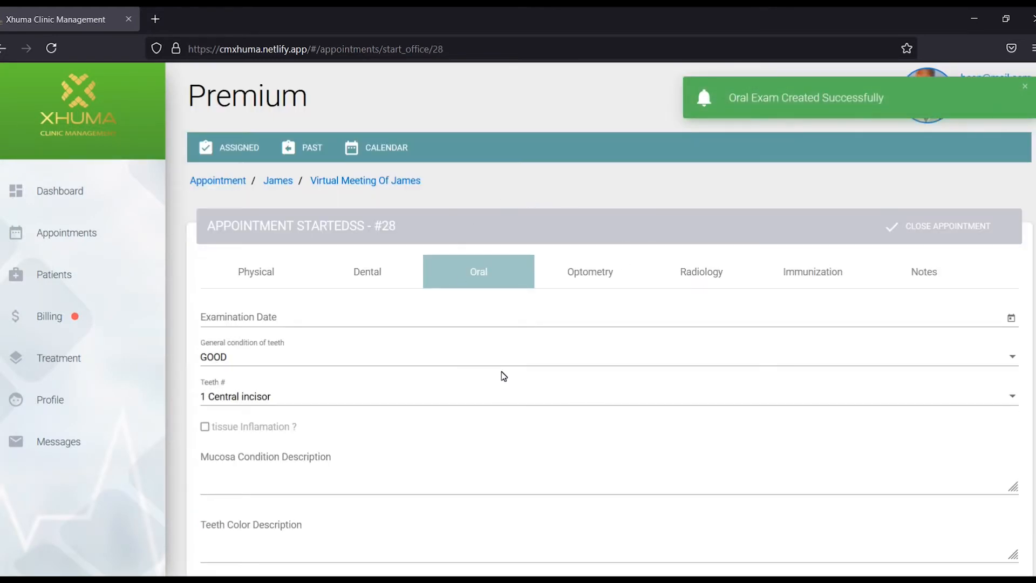
left_click(954, 231)
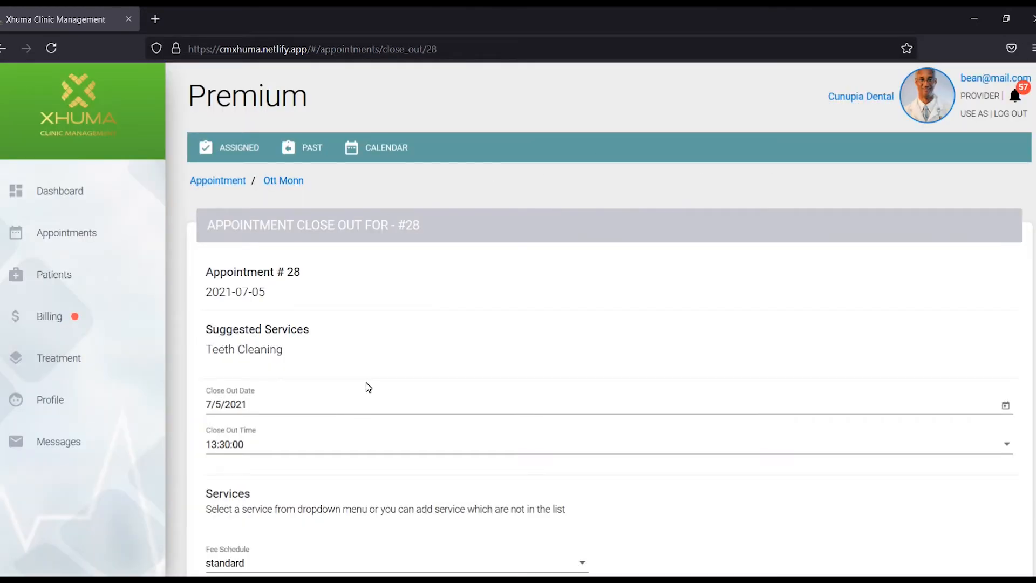
Add Teeth Whitening ($150.00) alongside Teeth Cleaning, bringing the total to $195.00.
scroll(351, 475, "down", 2)
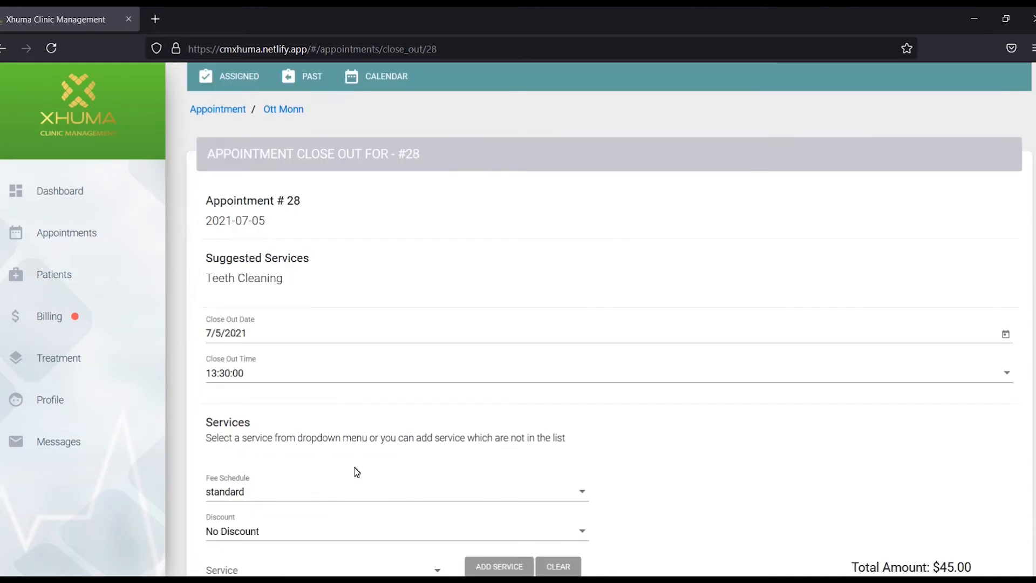
scroll(356, 472, "down", 3)
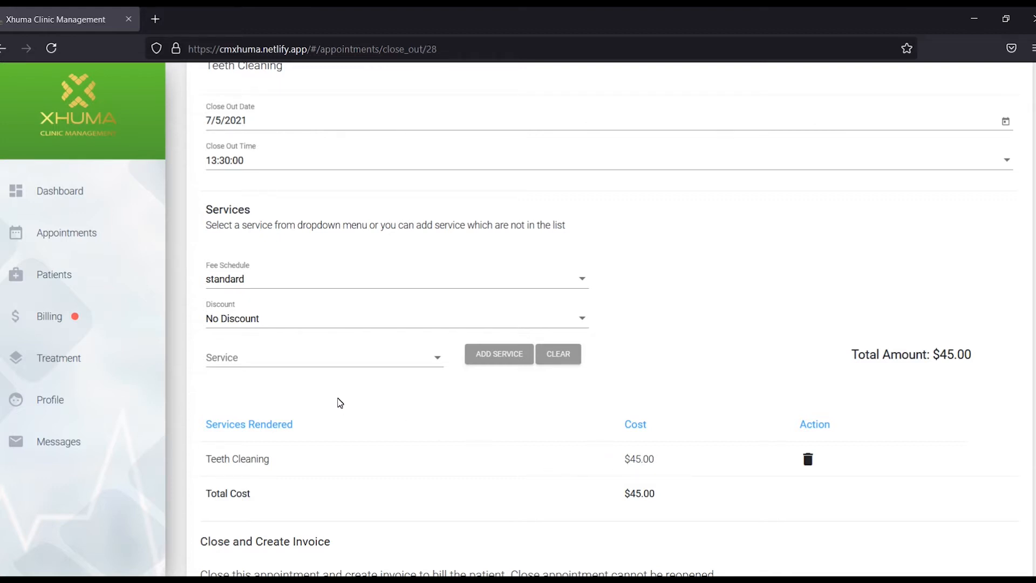
left_click(433, 357)
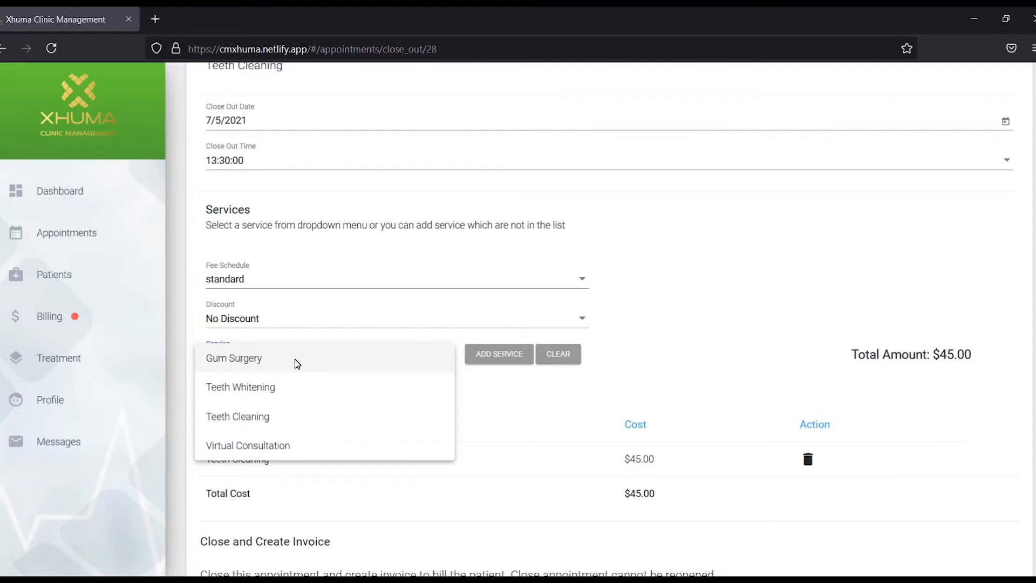
left_click(270, 392)
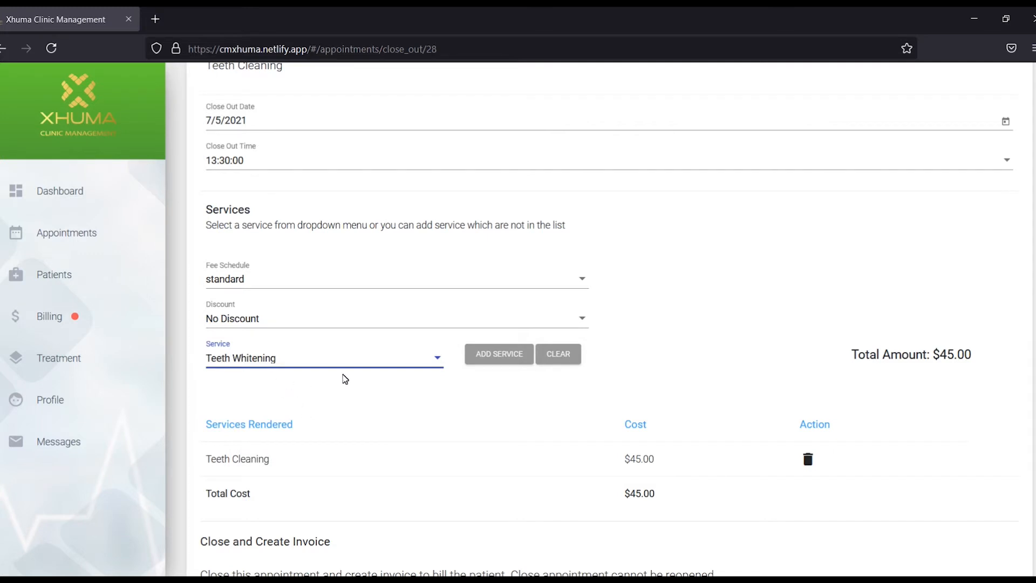
left_click(500, 356)
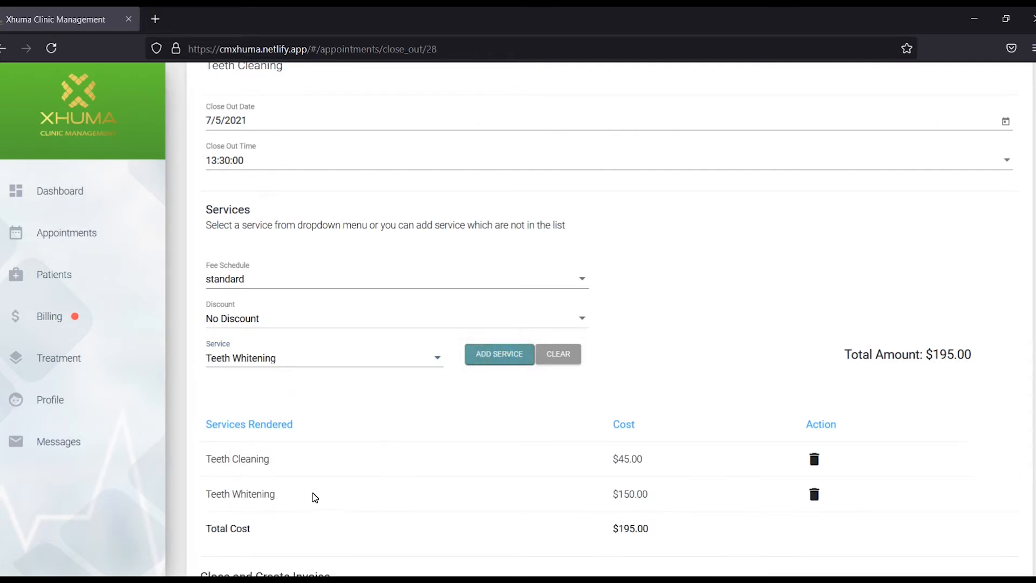
scroll(642, 511, "down", 2)
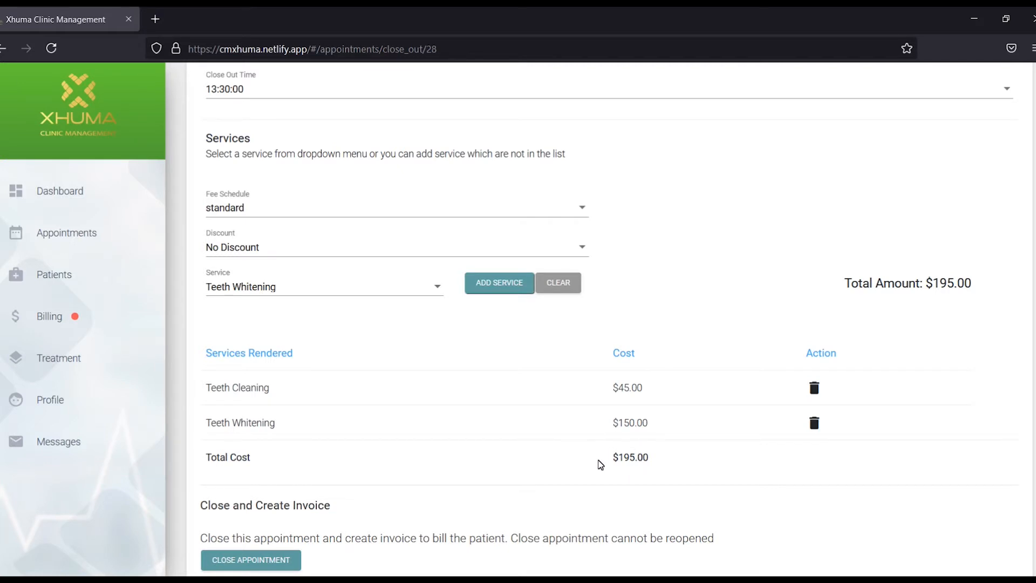
Price the services with the Guardian fee schedule instead of standard pricing.
left_click(586, 213)
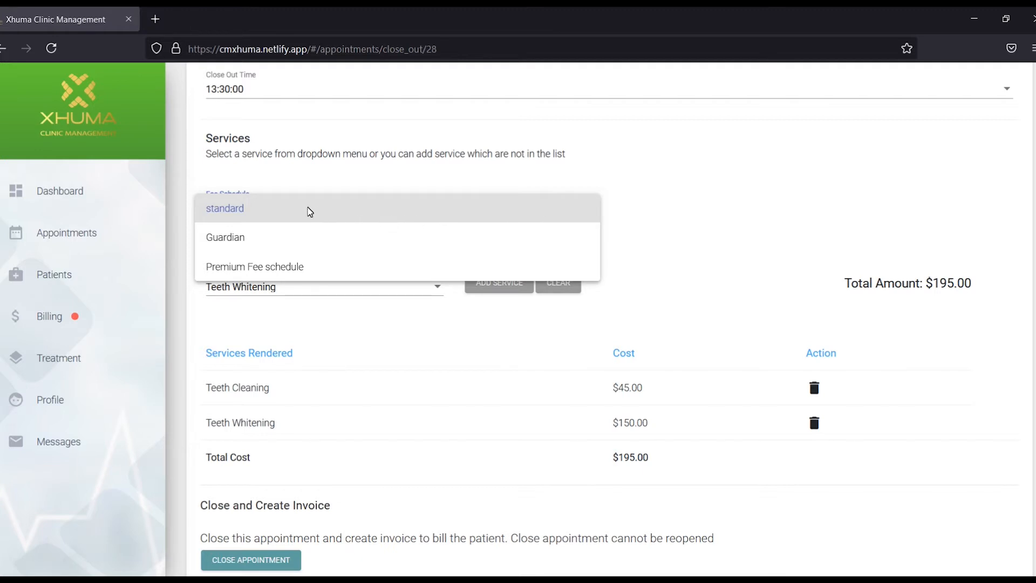
left_click(246, 243)
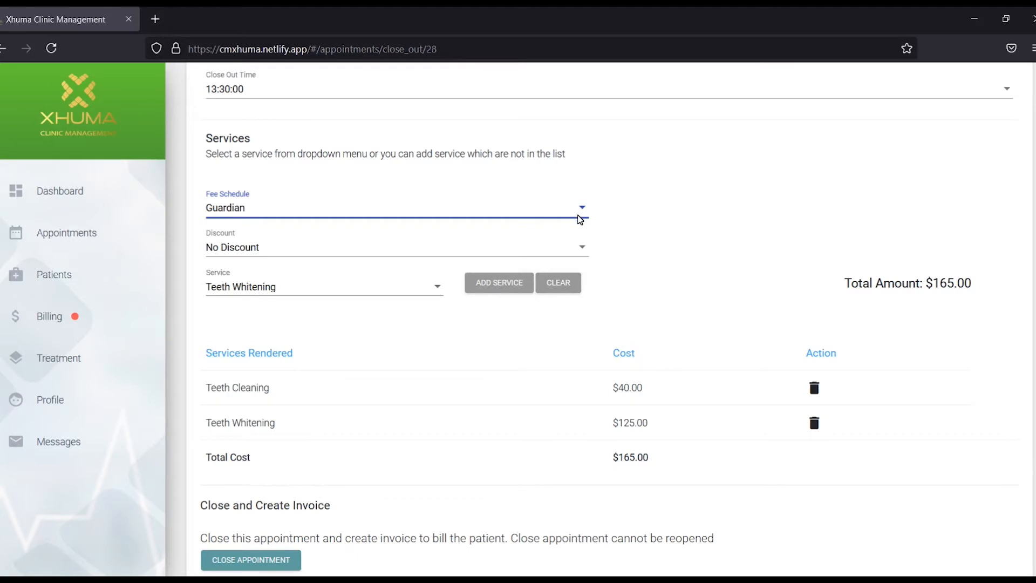
left_click(580, 217)
left_click(303, 182)
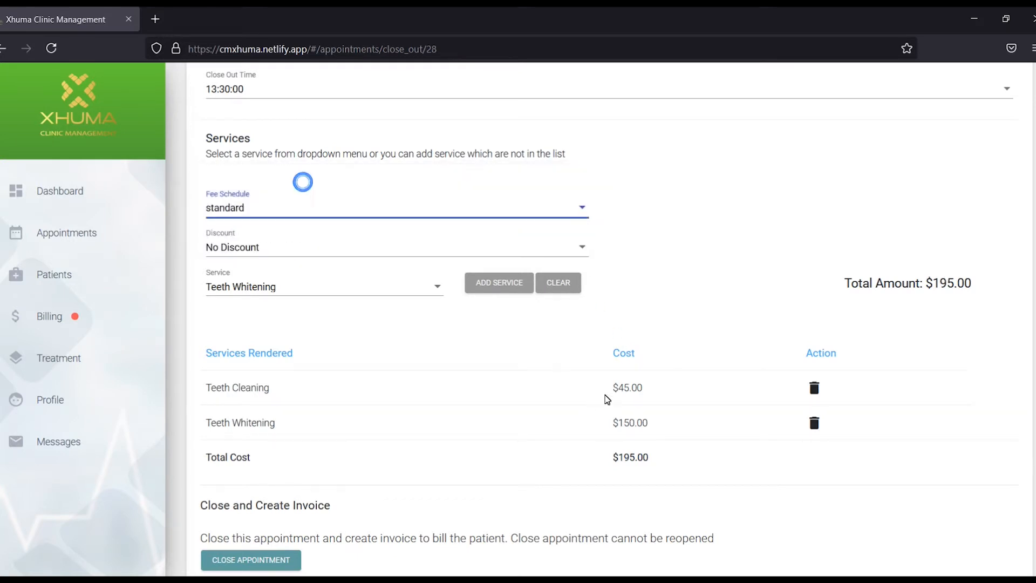
left_click(567, 217)
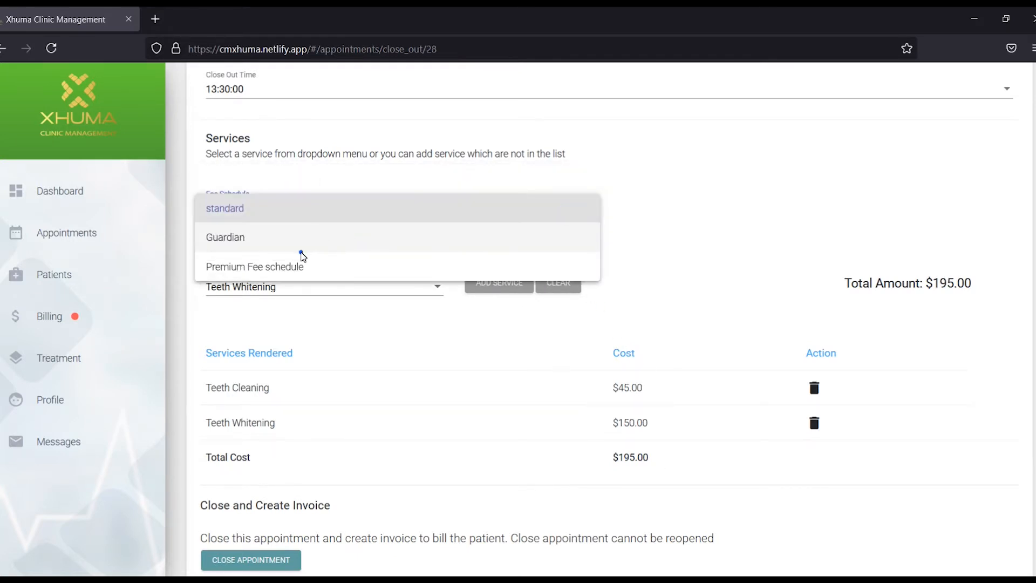
left_click(301, 250)
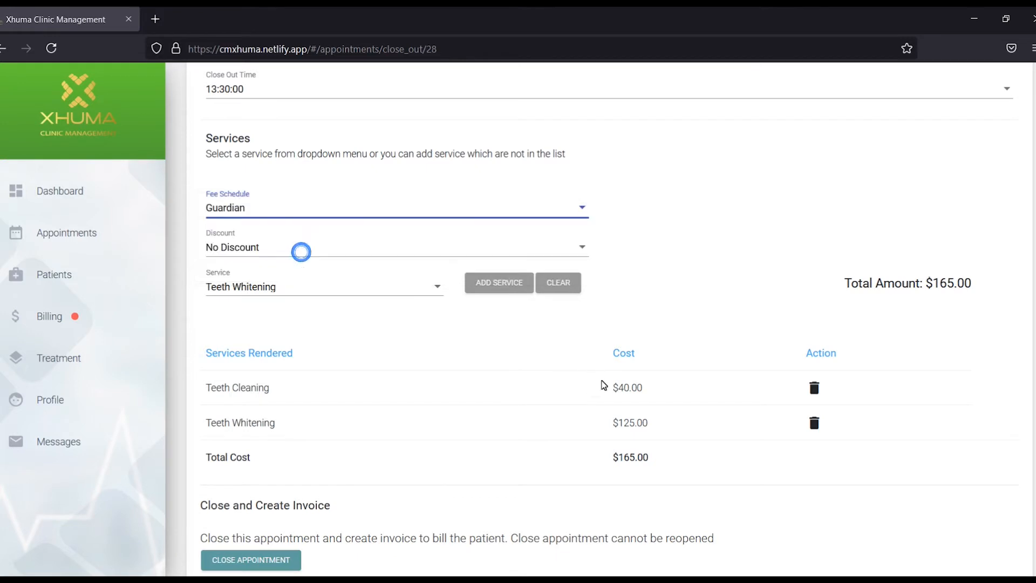
Apply the 20% Discounts offer, cutting the total to $132.00, and close the appointment.
left_click(583, 247)
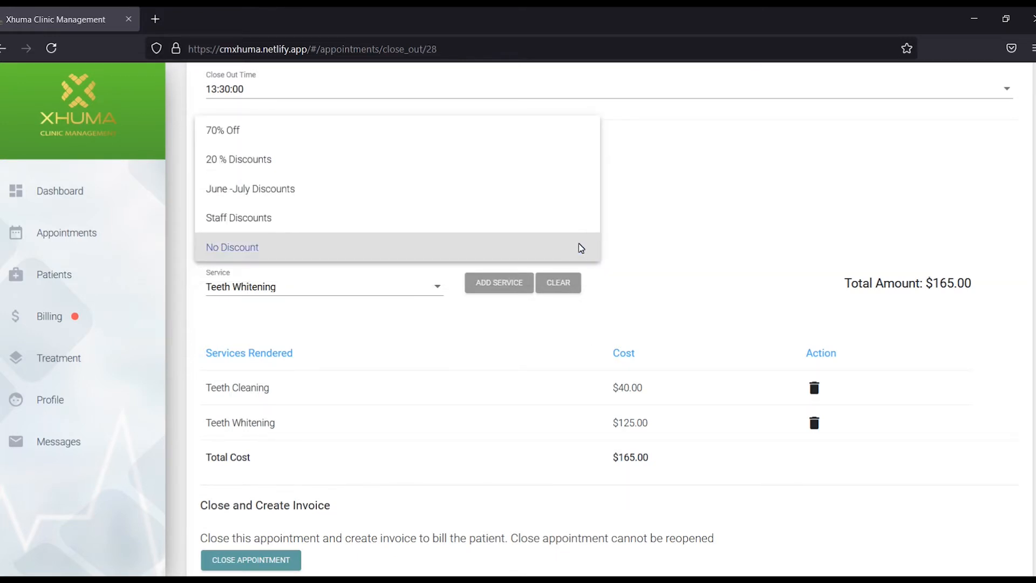
left_click(317, 167)
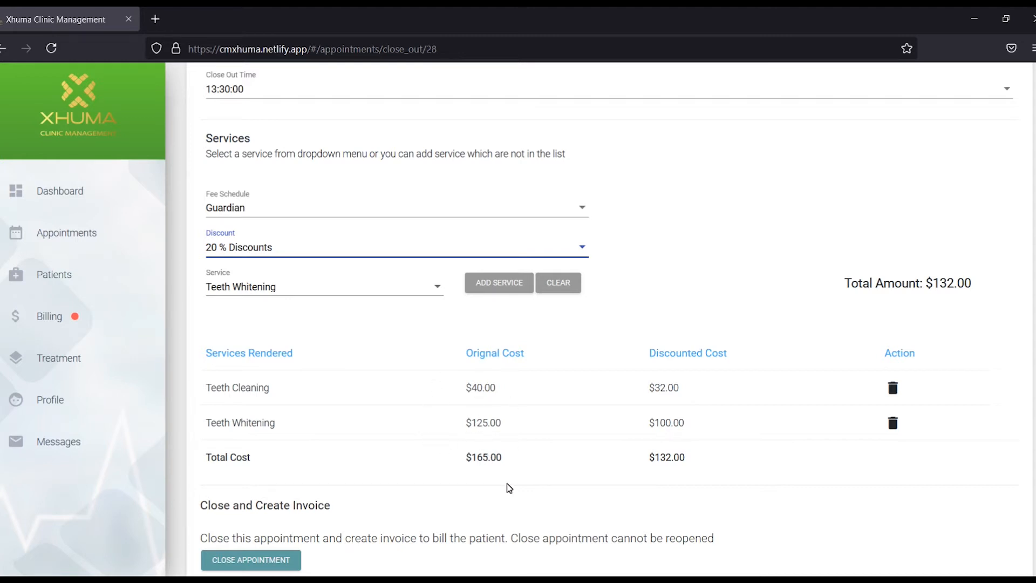
scroll(572, 482, "down", 2)
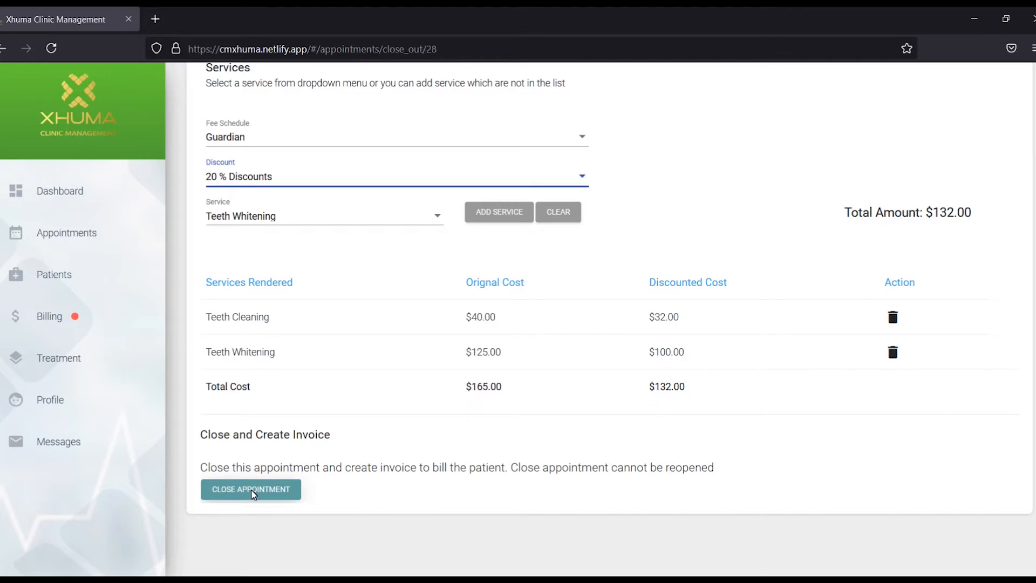
left_click(253, 491)
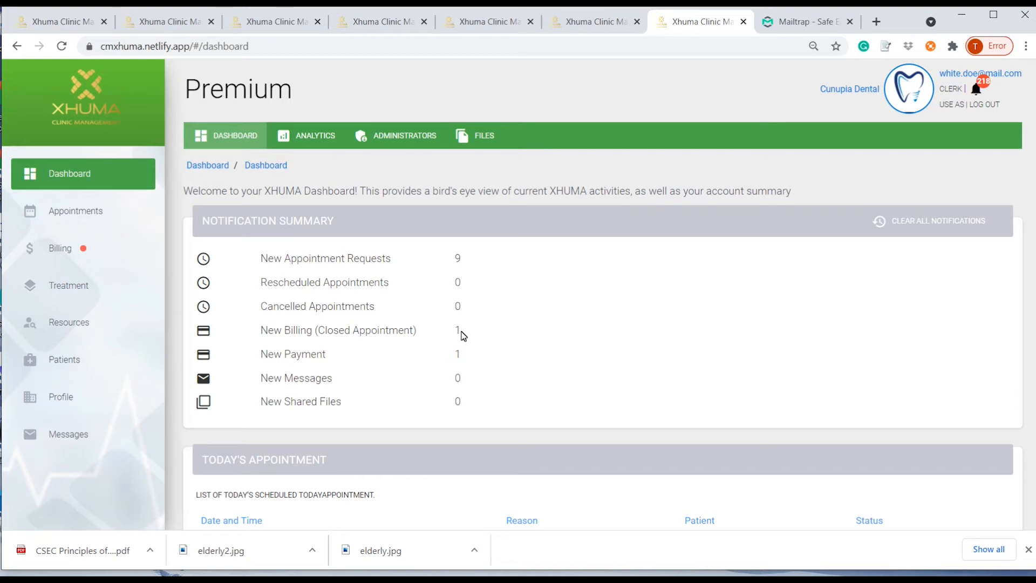
Review the newest $132 invoice under Billing, then return to the invoice list and select it.
left_click(73, 251)
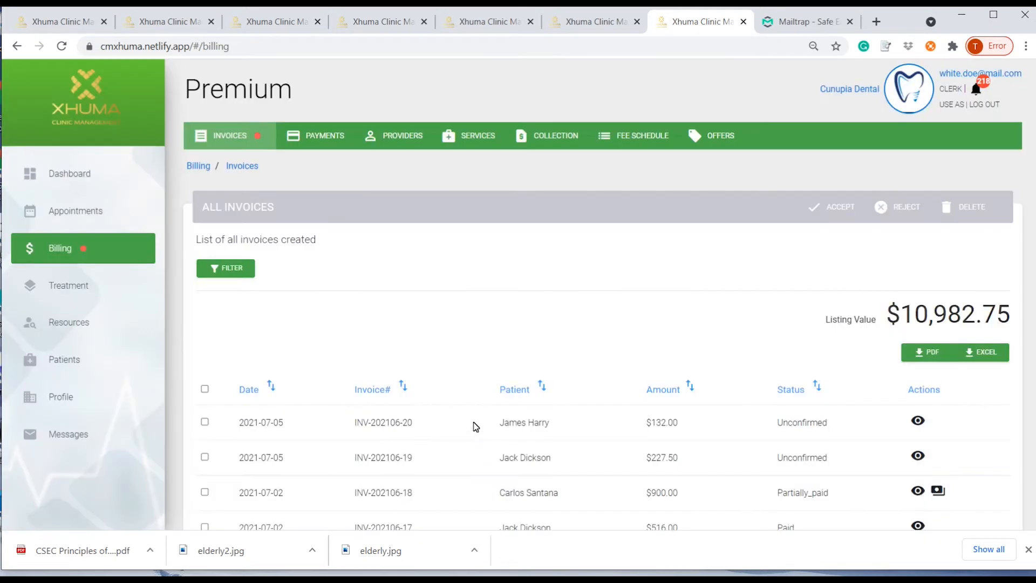
scroll(475, 426, "down", 3)
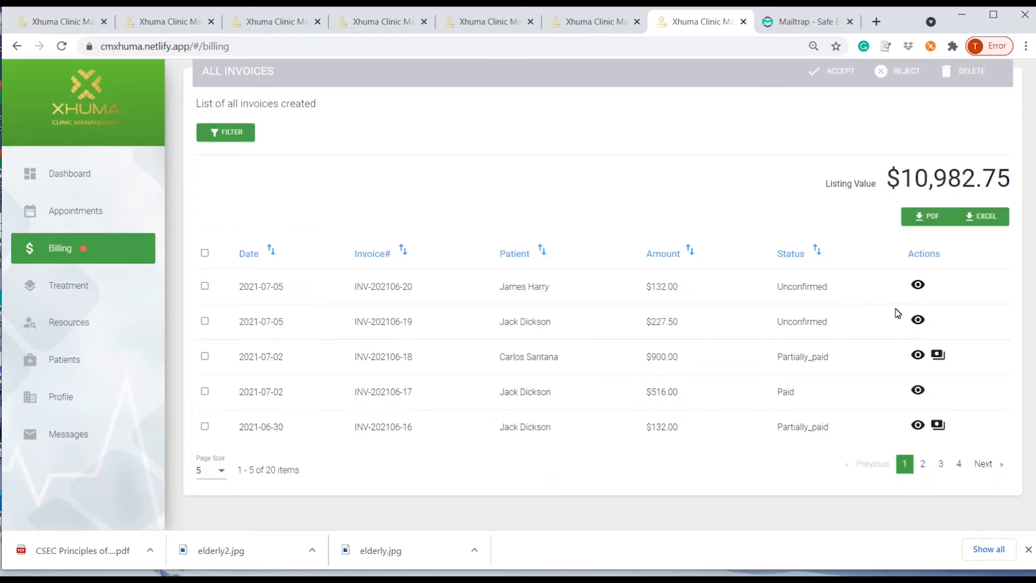
left_click(918, 285)
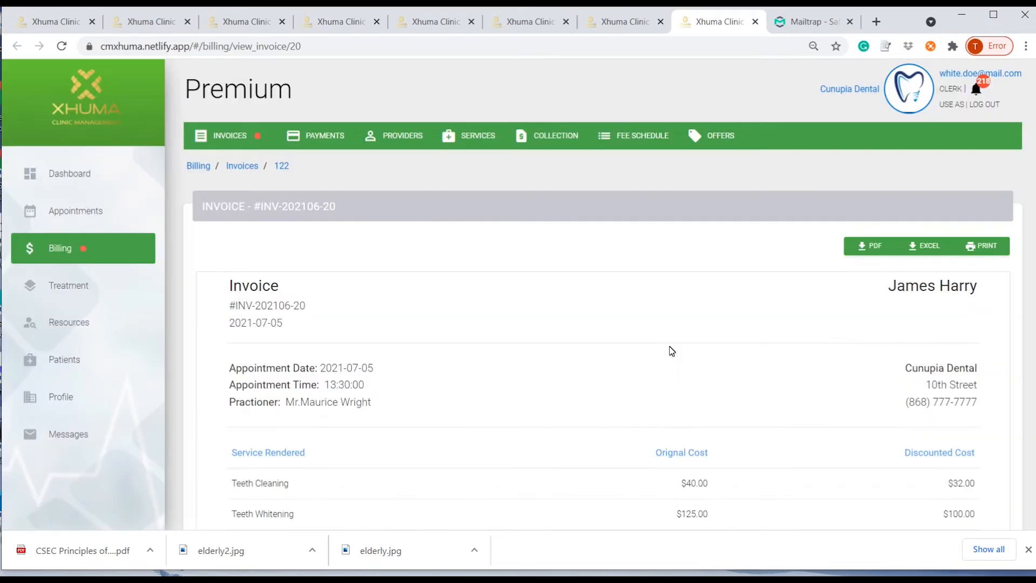
scroll(683, 361, "down", 3)
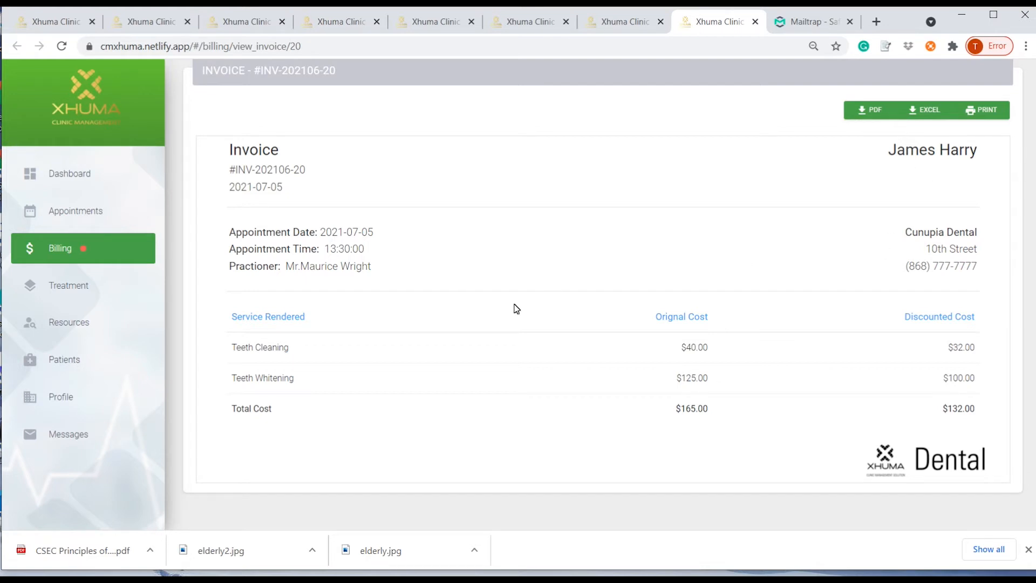
scroll(517, 309, "up", 3)
left_click(63, 251)
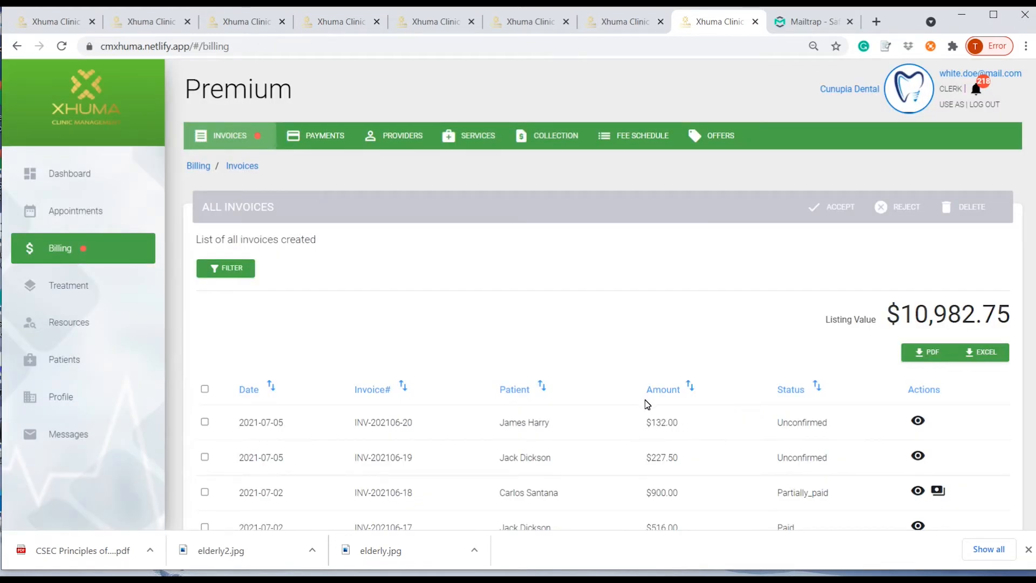
left_click(204, 422)
Accept invoice INV-202106-20 to confirm it and bring up its $132 payment form.
left_click(840, 205)
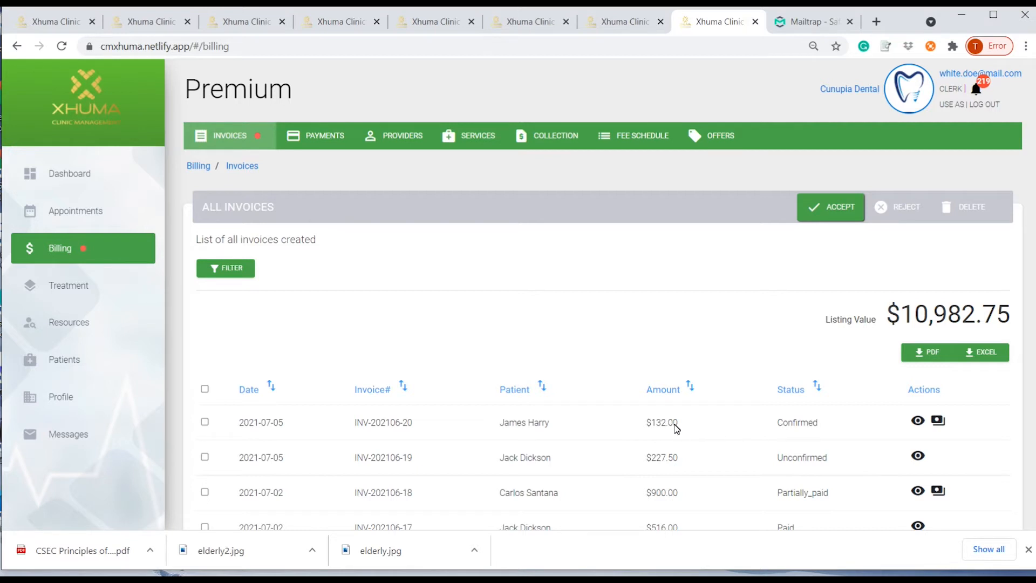
left_click(939, 422)
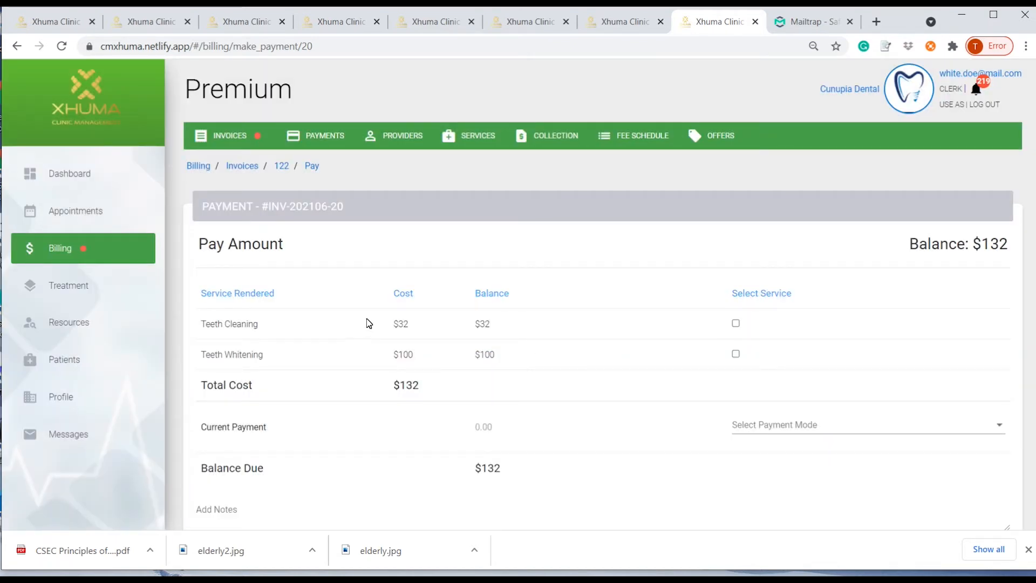
Enter a current payment of 132 for the Teeth Cleaning and Teeth Whitening invoice.
left_click(741, 324)
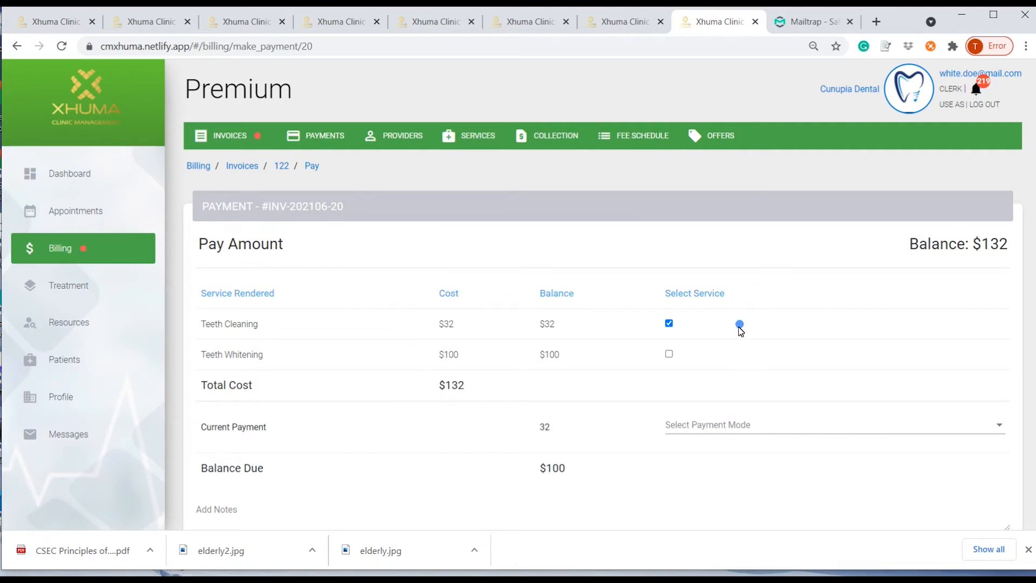
left_click(670, 355)
left_click(670, 324)
left_click(669, 354)
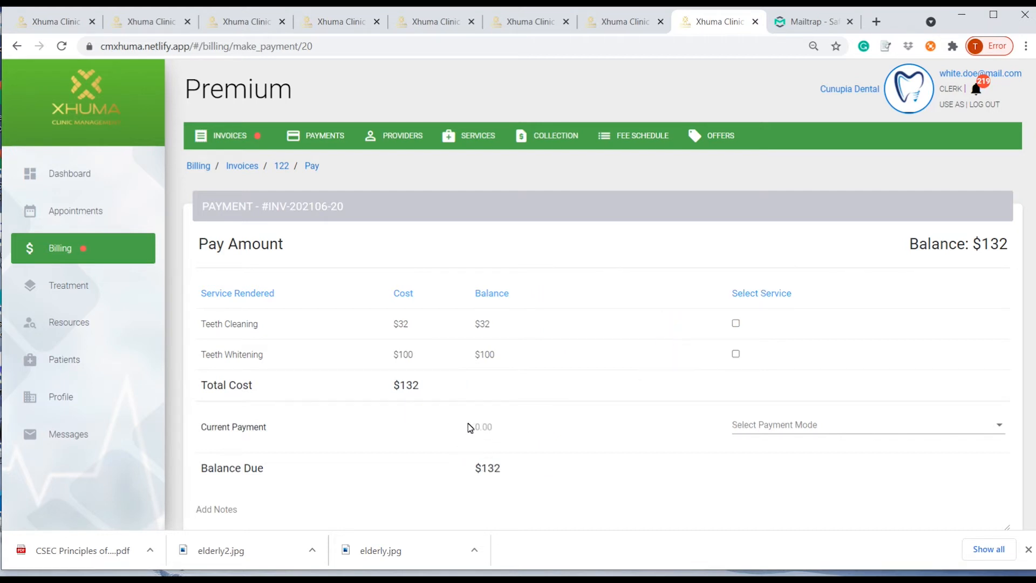
left_click(474, 425)
left_click(476, 427)
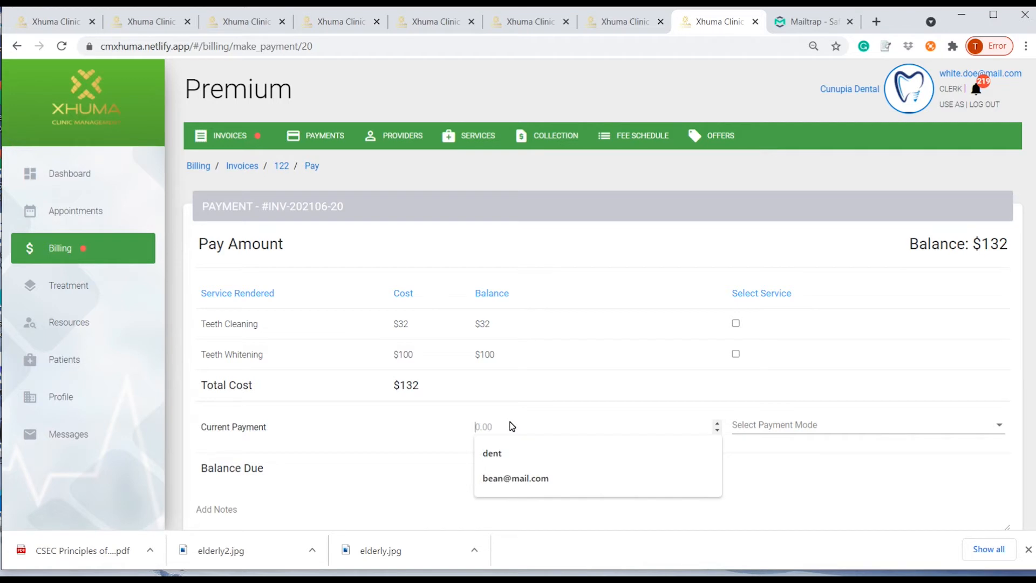
type("132")
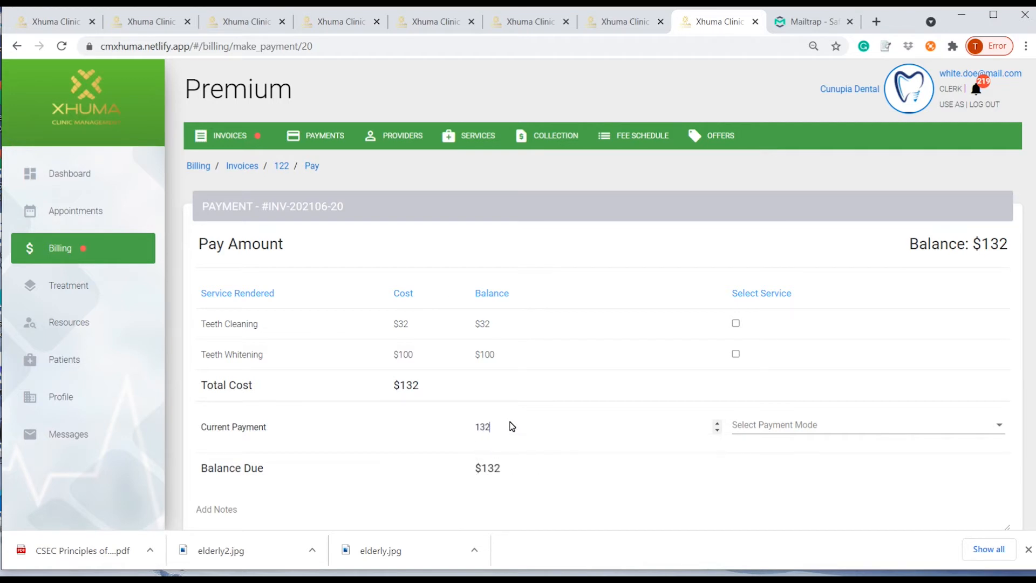
left_click(548, 417)
Choose Cash as the payment mode, add the note 'PAID IN FULL', and submit the payment.
left_click(777, 426)
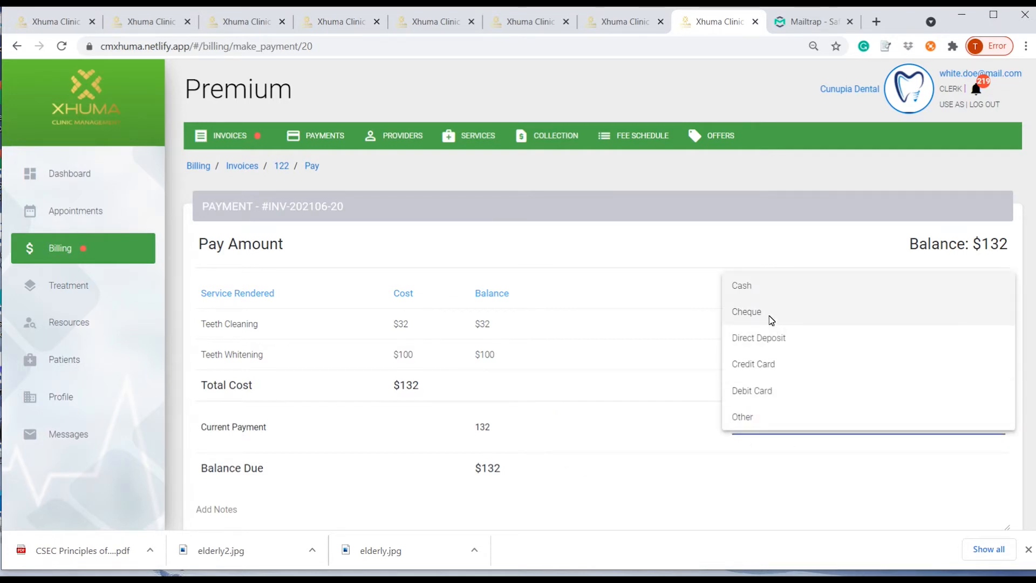
left_click(770, 289)
scroll(536, 490, "down", 3)
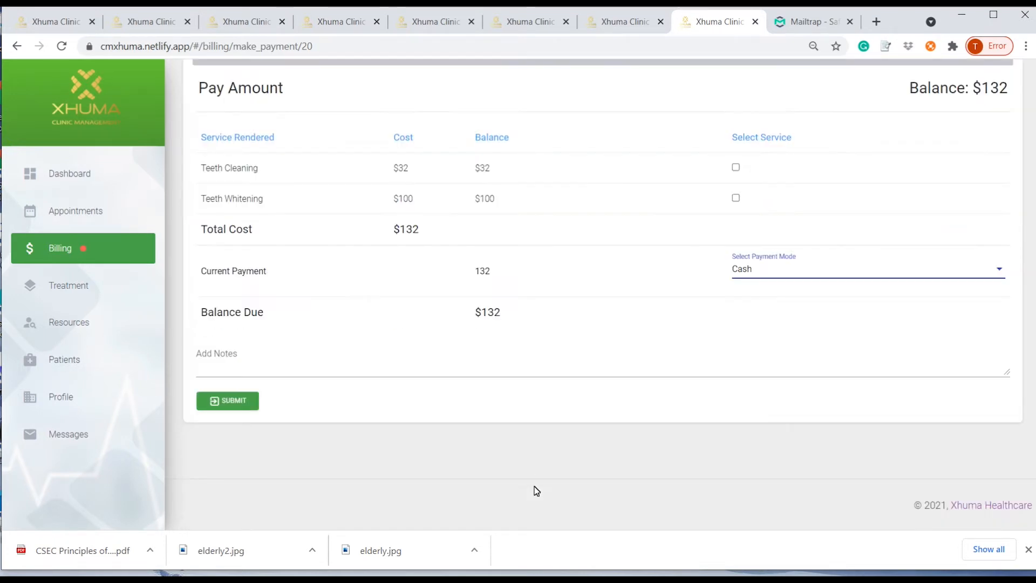
left_click(246, 369)
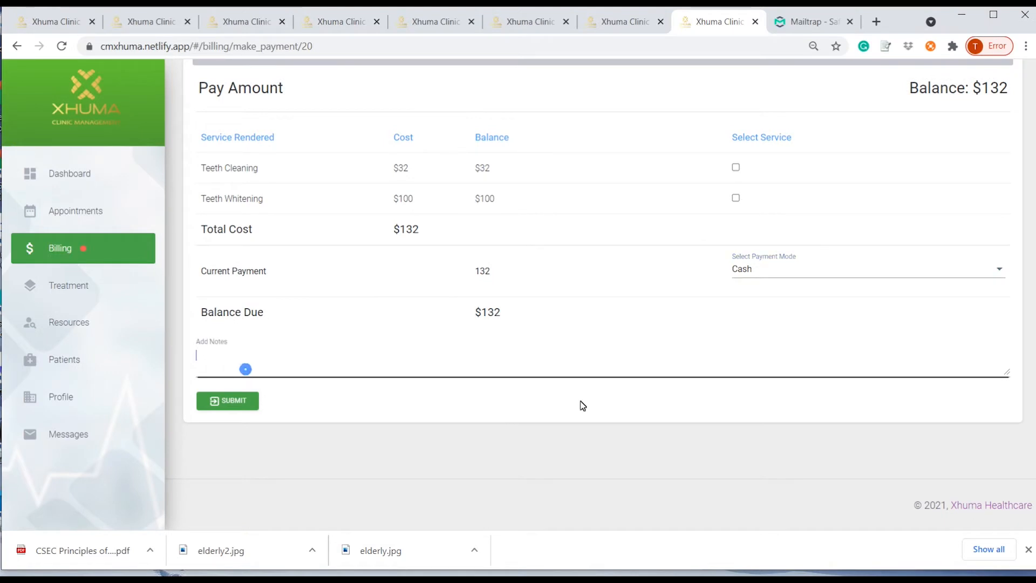
type("PAID IN FULL")
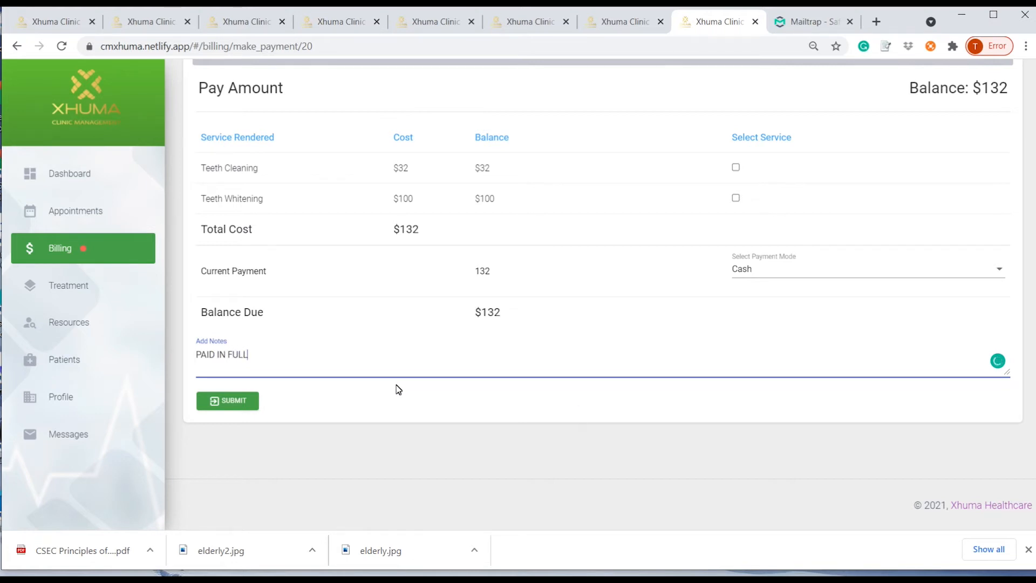
scroll(363, 406, "up", 3)
scroll(269, 462, "down", 3)
left_click(228, 400)
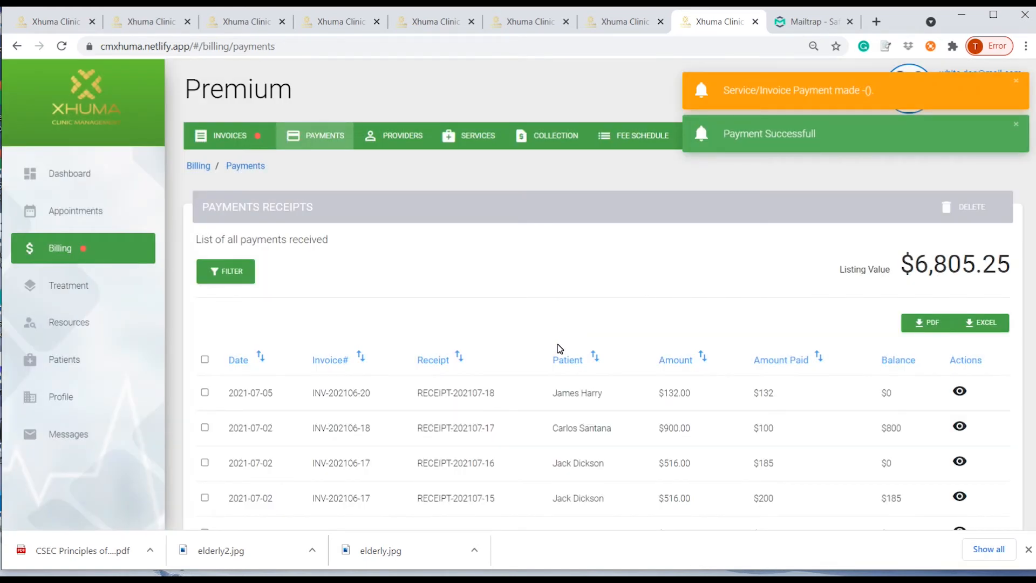
Review receipt RECEIPT-202107-18 showing a $0 balance, then switch to the billing Providers list.
left_click(206, 396)
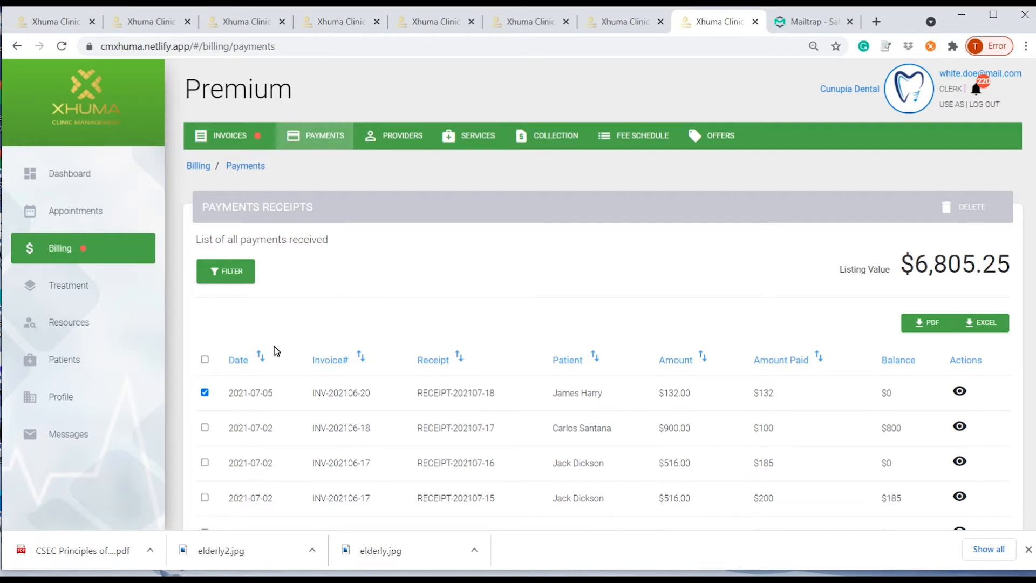
scroll(315, 380, "down", 3)
scroll(315, 383, "up", 3)
left_click(961, 391)
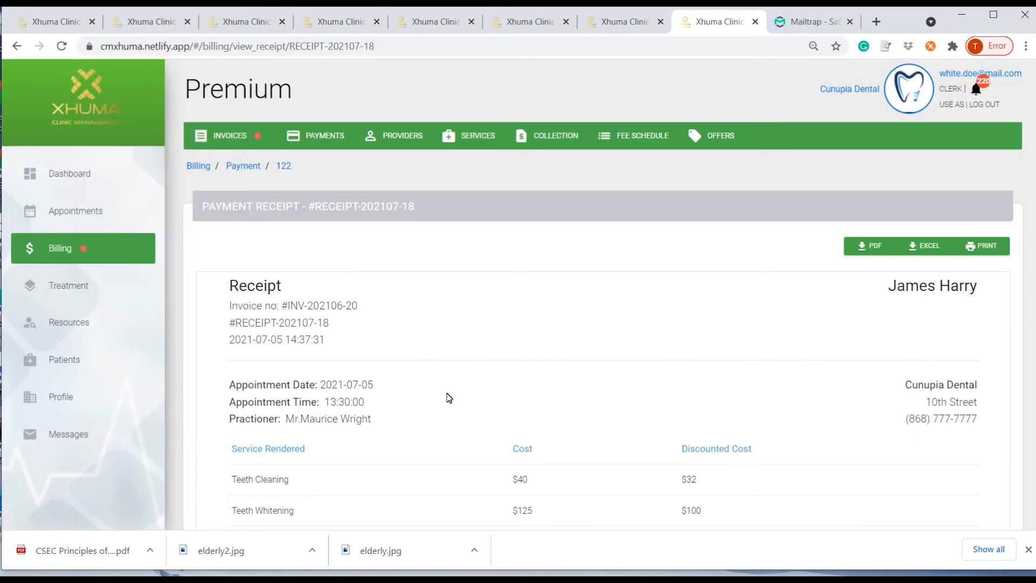
scroll(447, 398, "down", 2)
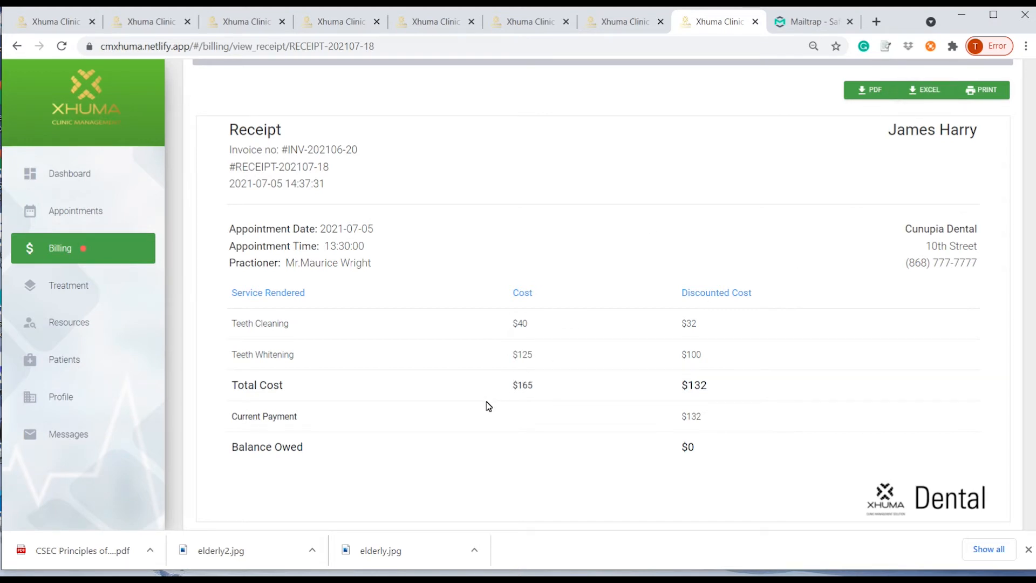
scroll(488, 412, "up", 3)
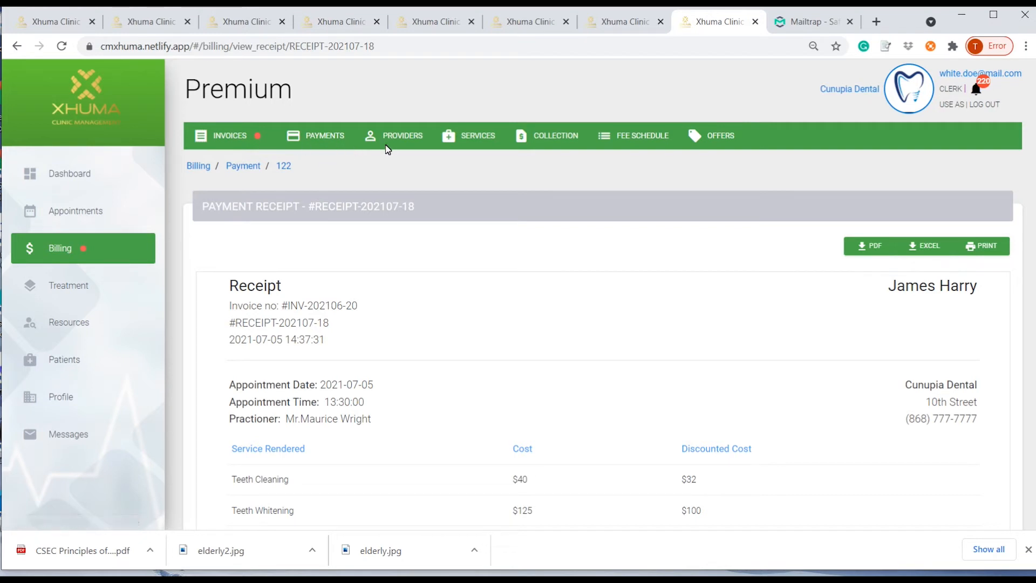
left_click(401, 139)
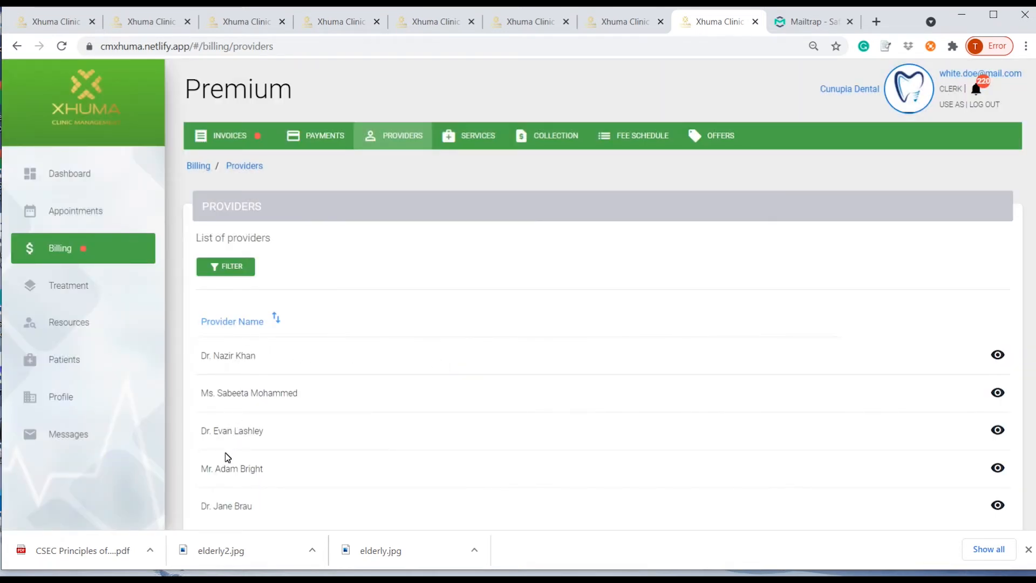
Open the page-2 provider's invoice history: 6 invoices, $4,040.50 invoiced, $1,030.50 received.
scroll(226, 498, "down", 3)
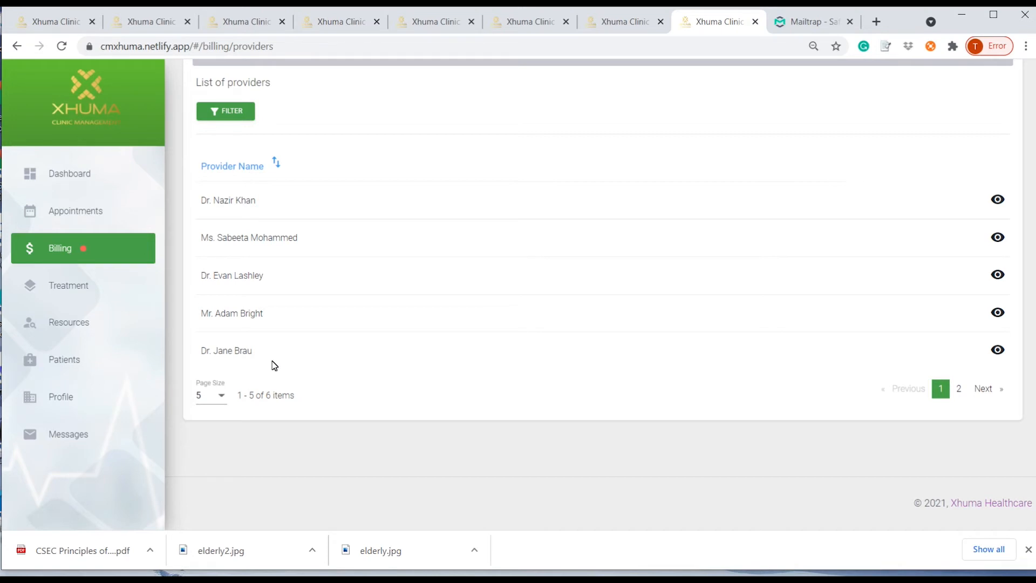
left_click(959, 389)
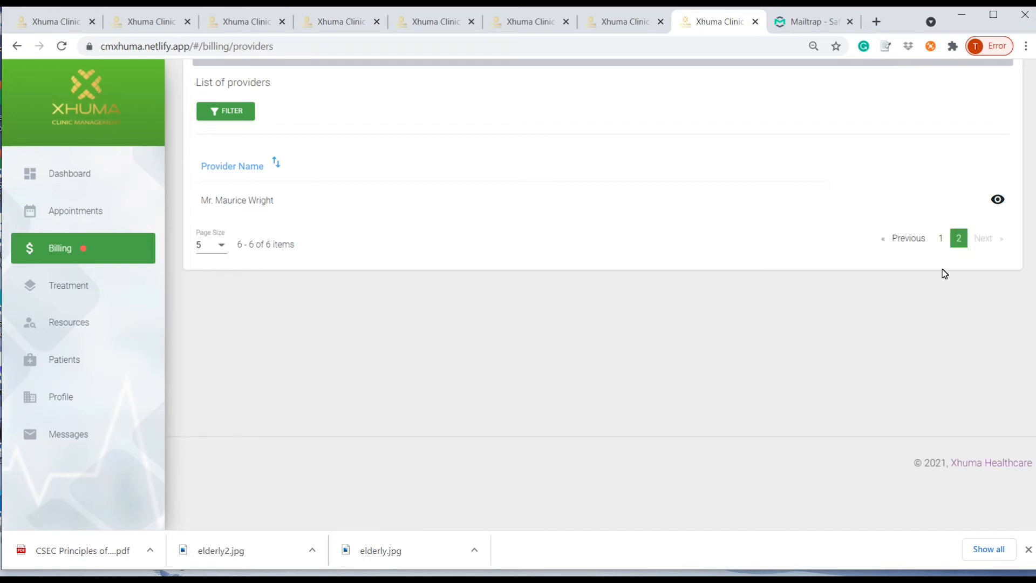
left_click(998, 199)
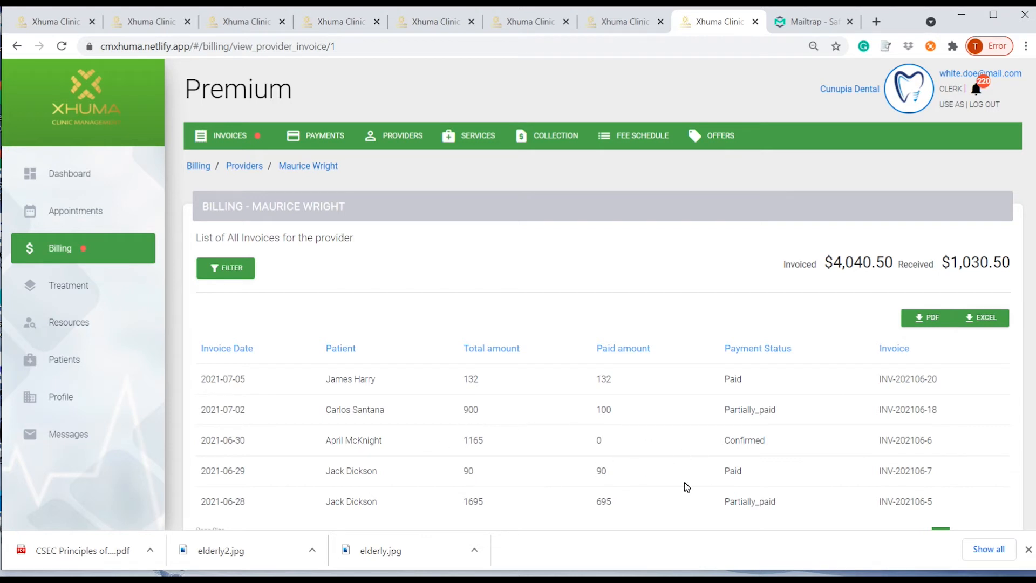
scroll(730, 474, "down", 3)
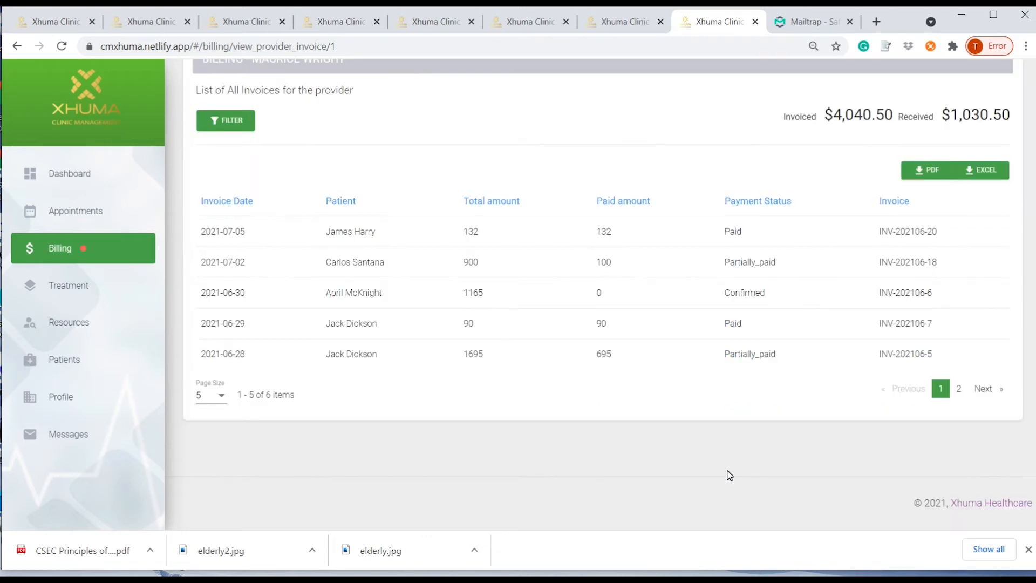
scroll(729, 474, "up", 3)
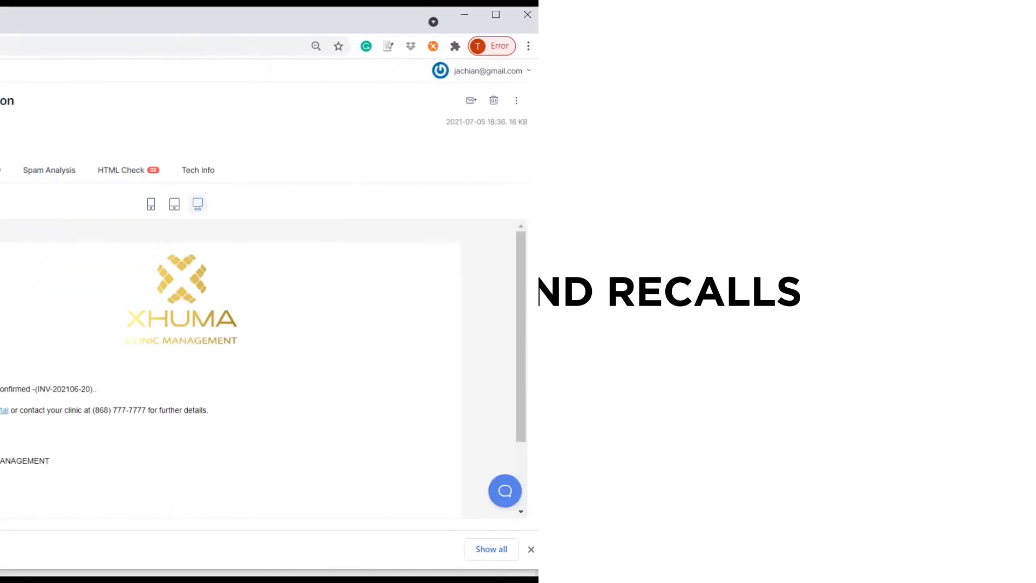
Read the Mailtrap notifications, including the INV-202106-20 confirmation, and return to the clinic dashboard.
left_click(208, 127)
left_click(219, 160)
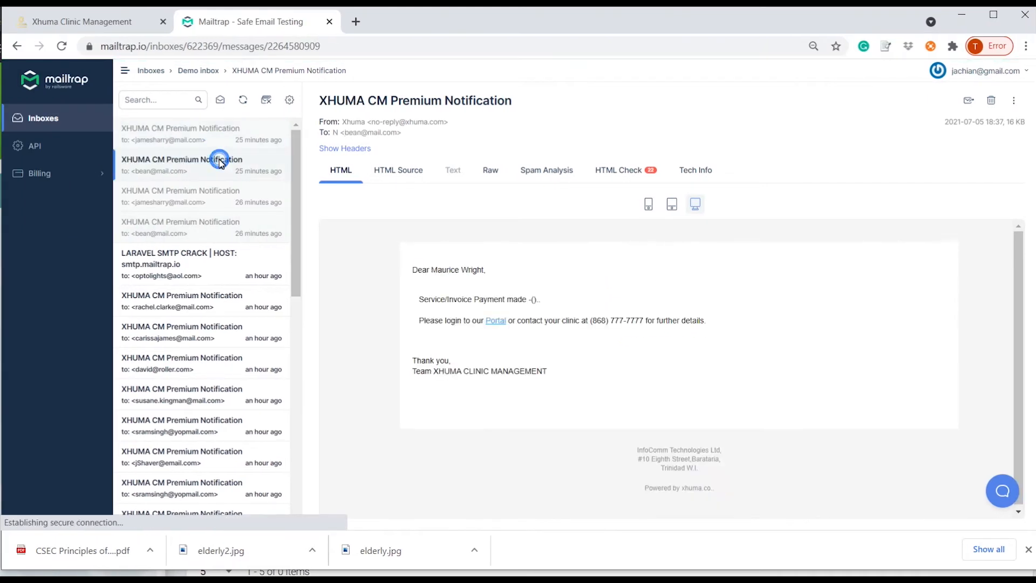
left_click(203, 195)
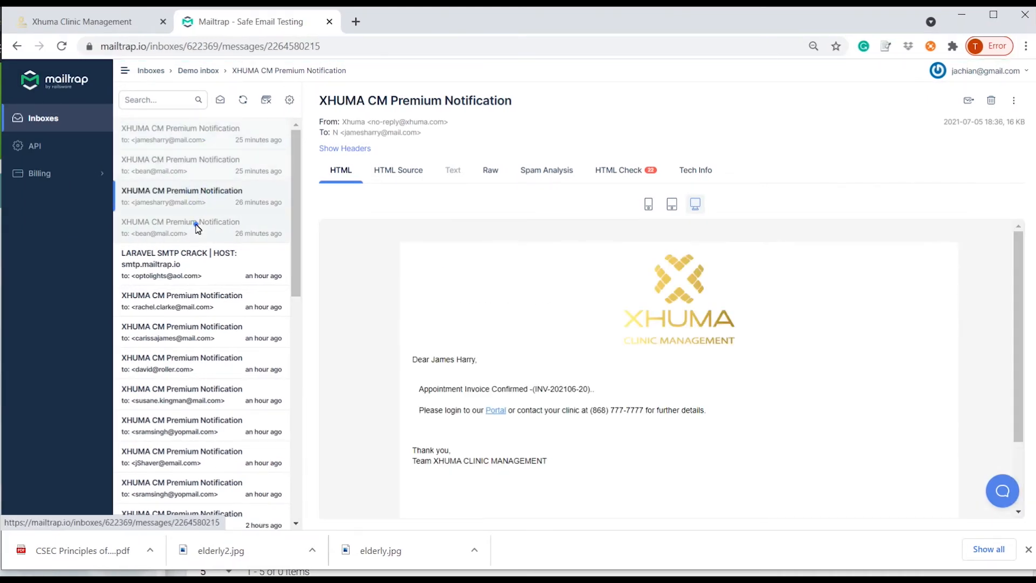
left_click(197, 228)
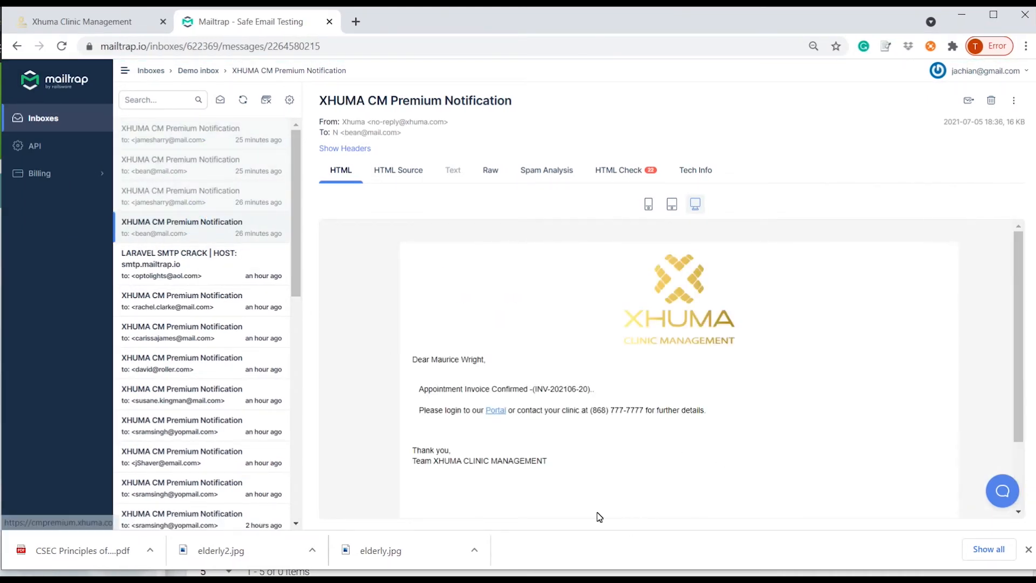
left_click(110, 20)
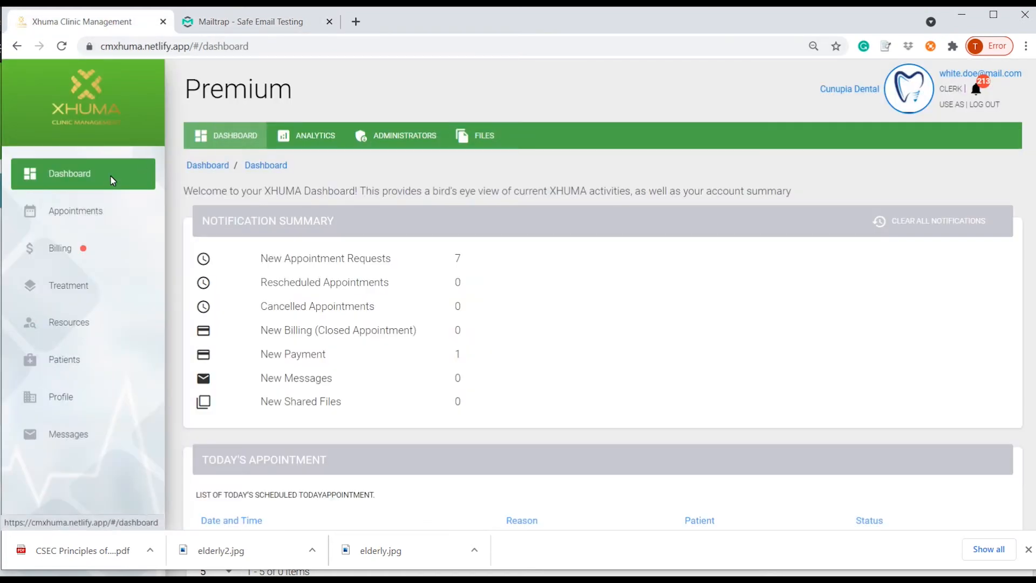
Show the appointment reminders: 3 Hours, 1 Days, 1 Weeks pre-appointment and 6-Months post-appointment.
left_click(101, 210)
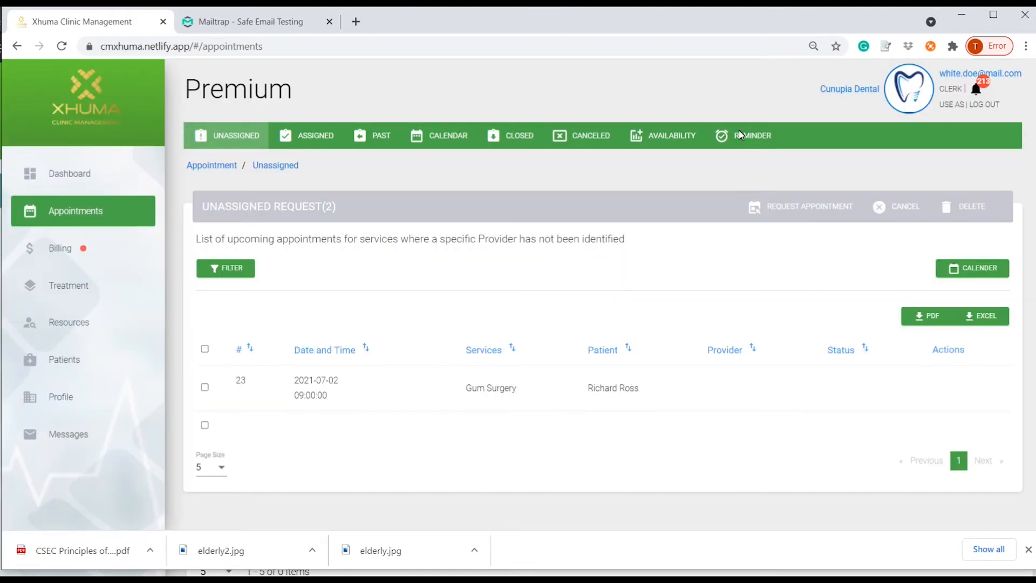
left_click(748, 136)
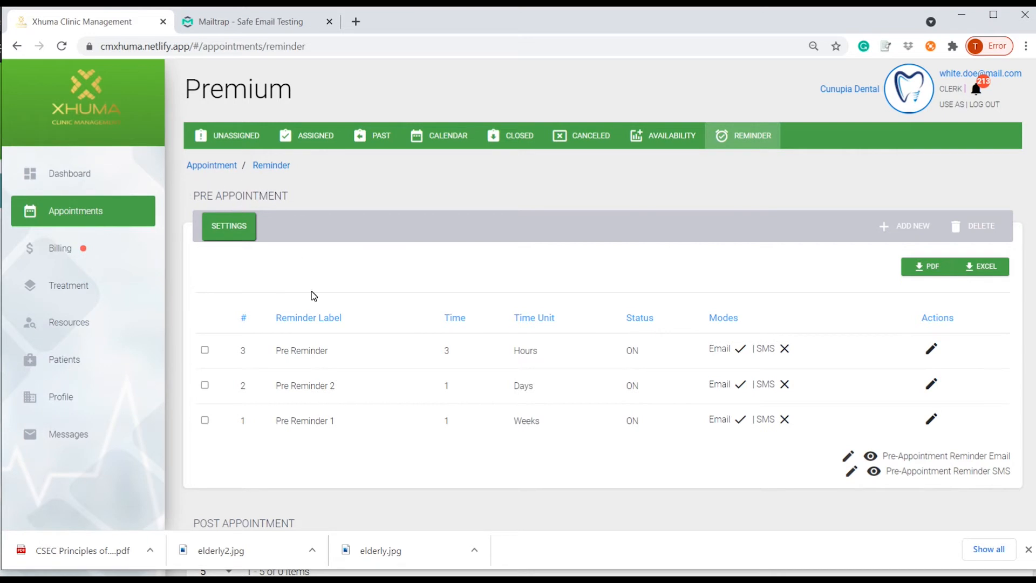
scroll(357, 387, "down", 3)
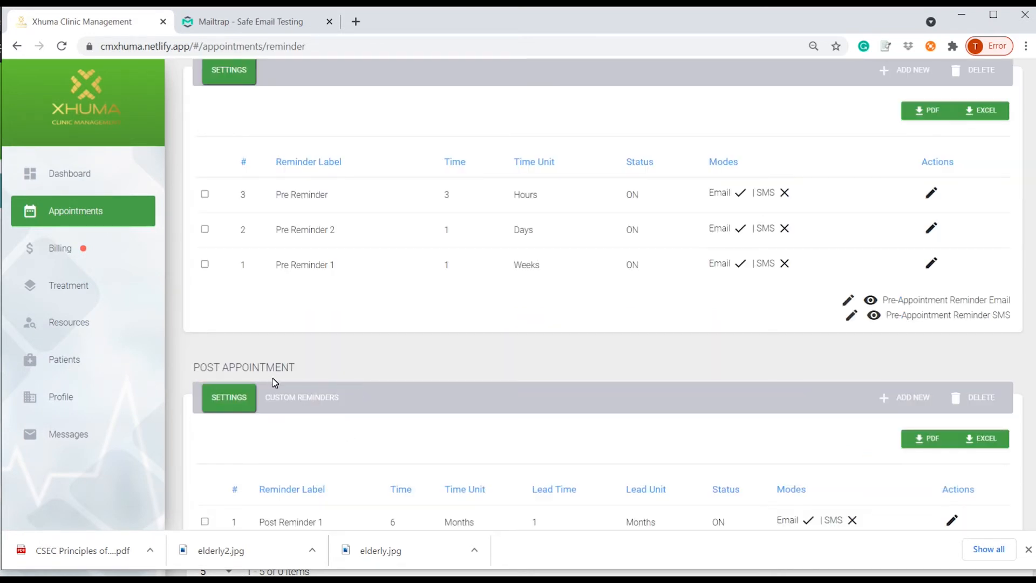
scroll(437, 453, "down", 3)
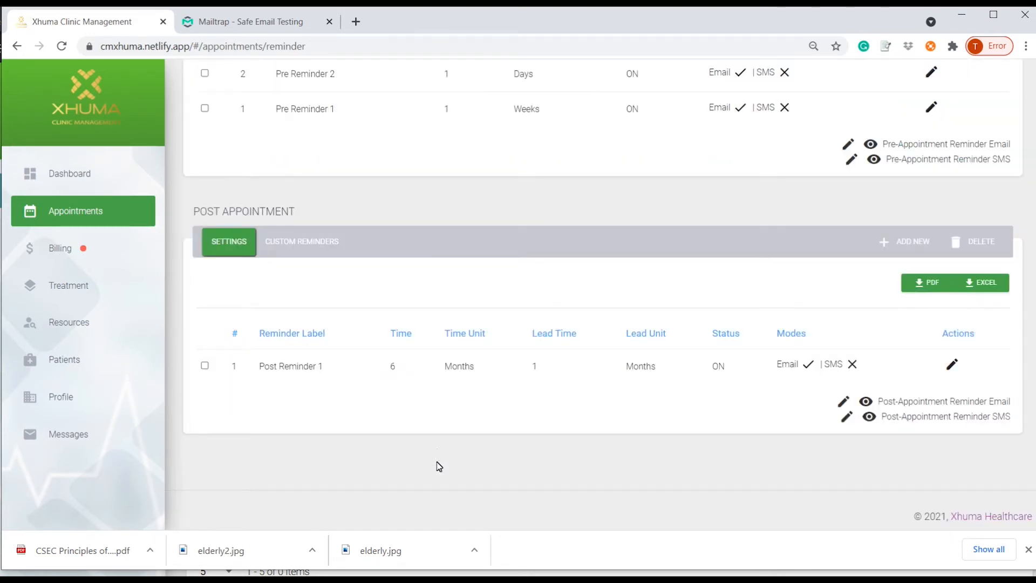
scroll(444, 469, "up", 6)
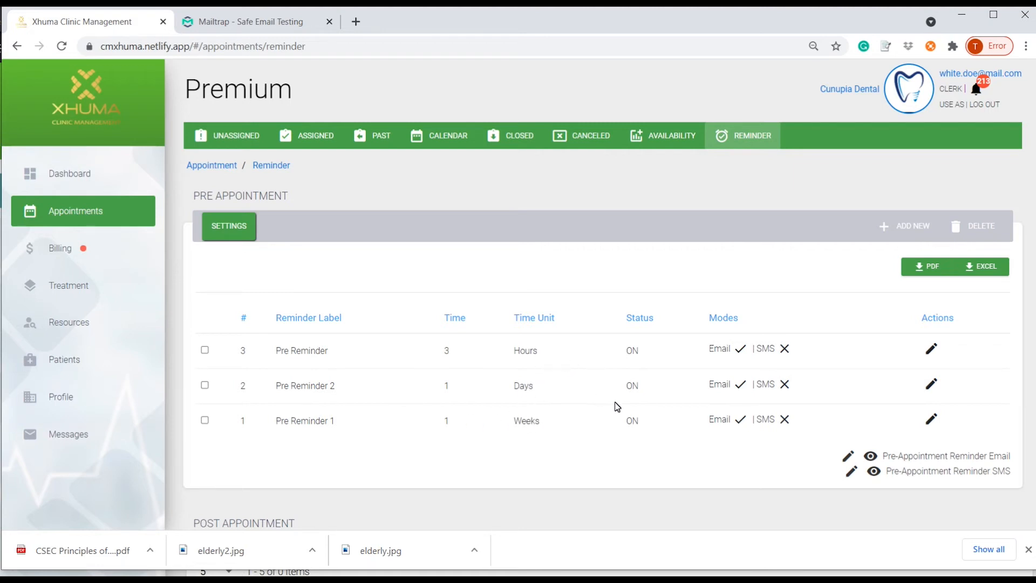
left_click(912, 225)
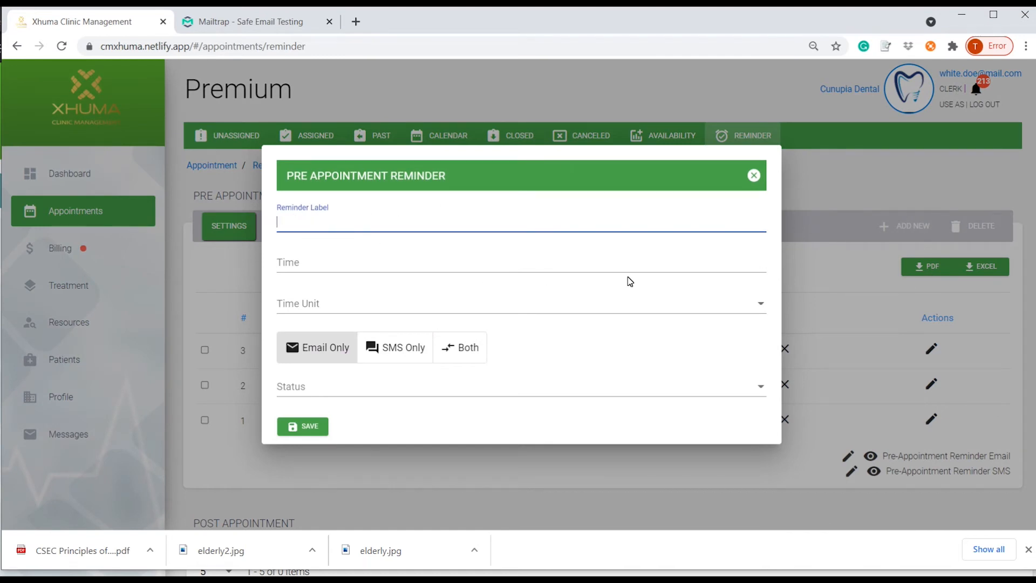
left_click(584, 266)
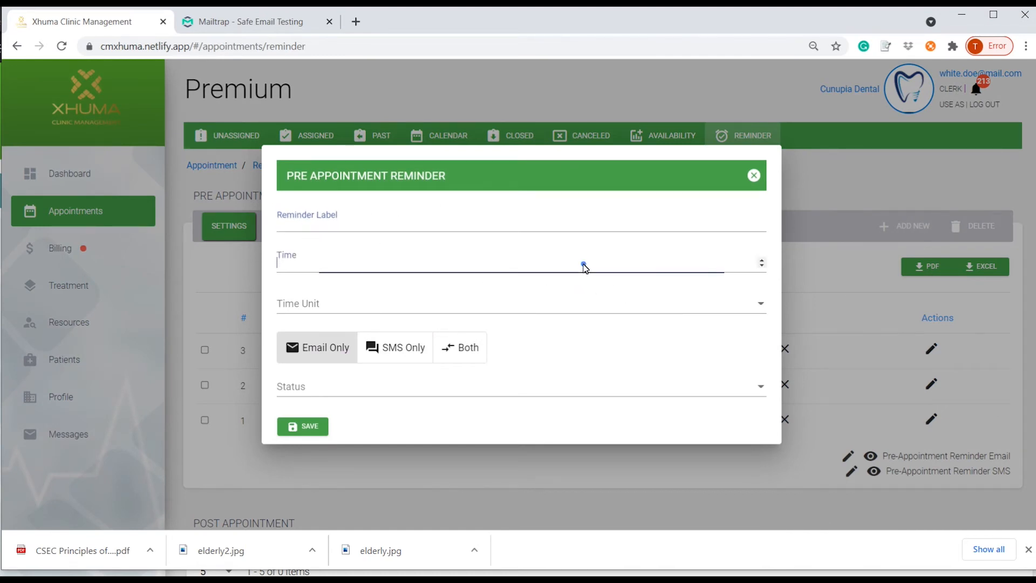
type("1")
left_click(538, 301)
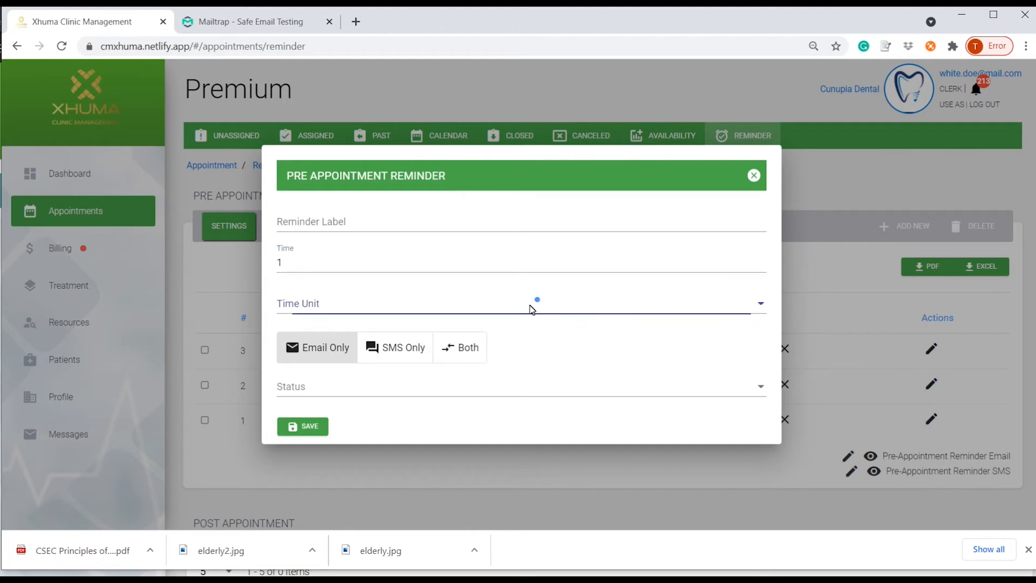
left_click(426, 340)
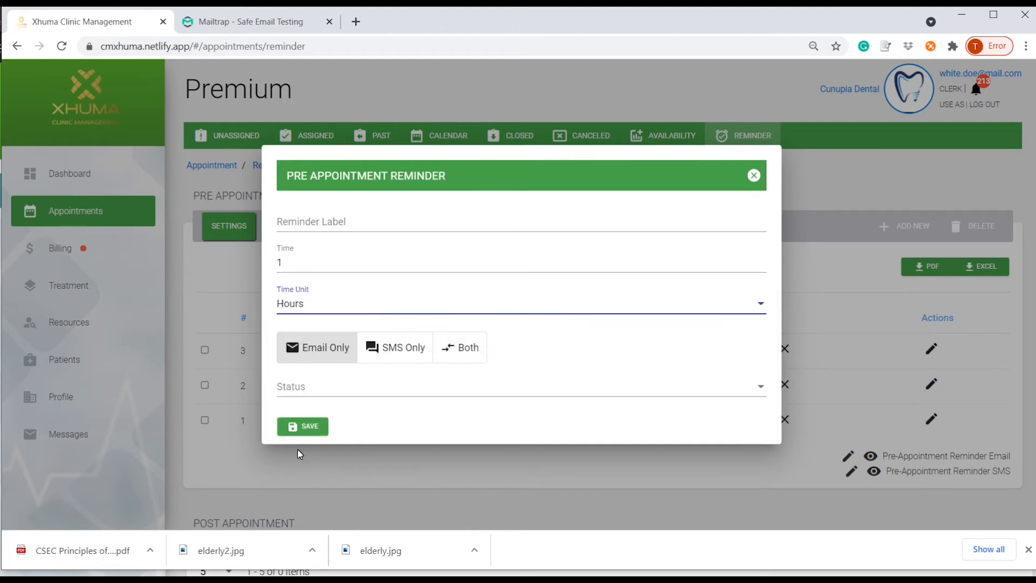
left_click(419, 389)
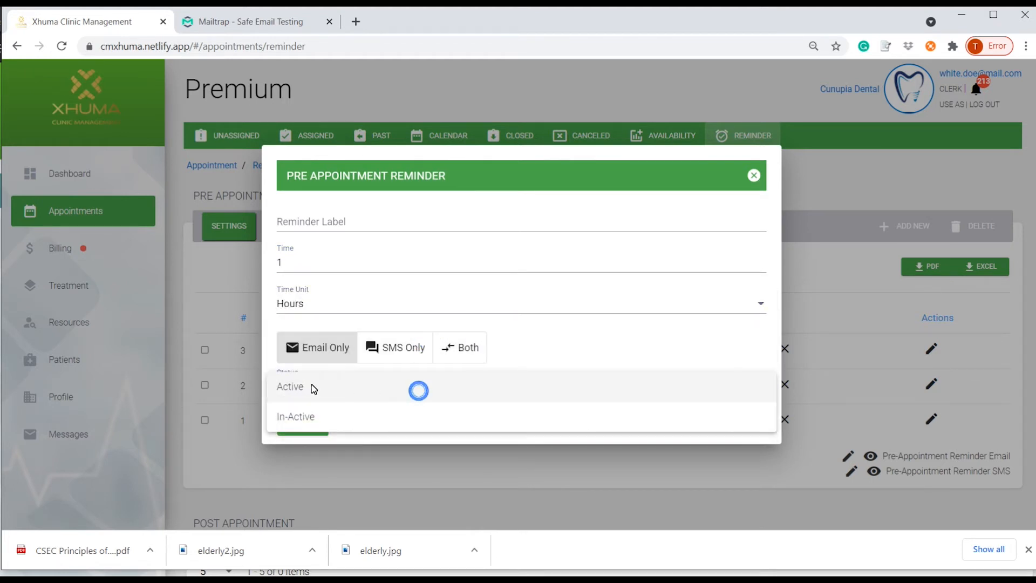
left_click(752, 171)
left_click(756, 176)
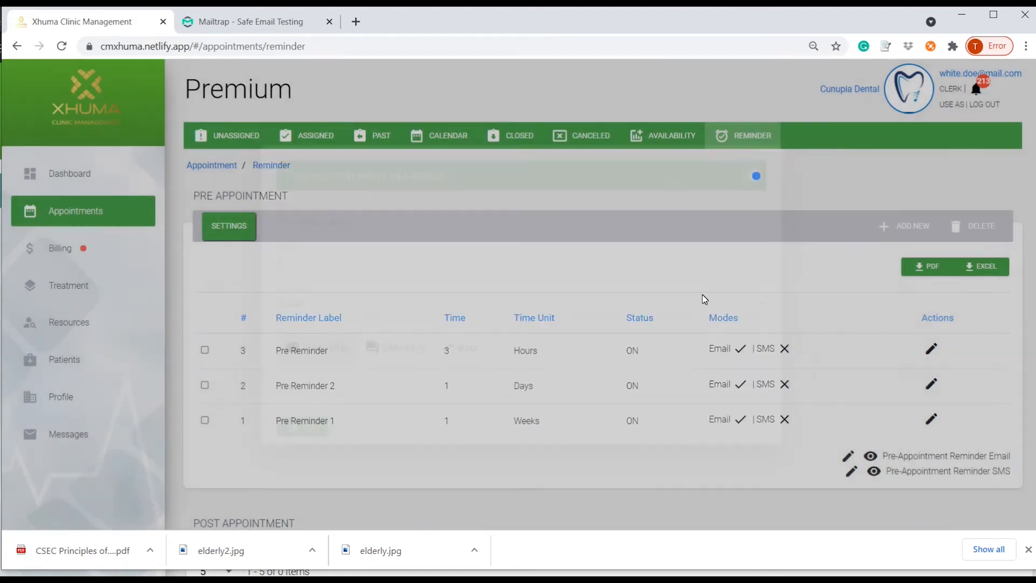
scroll(702, 294, "down", 6)
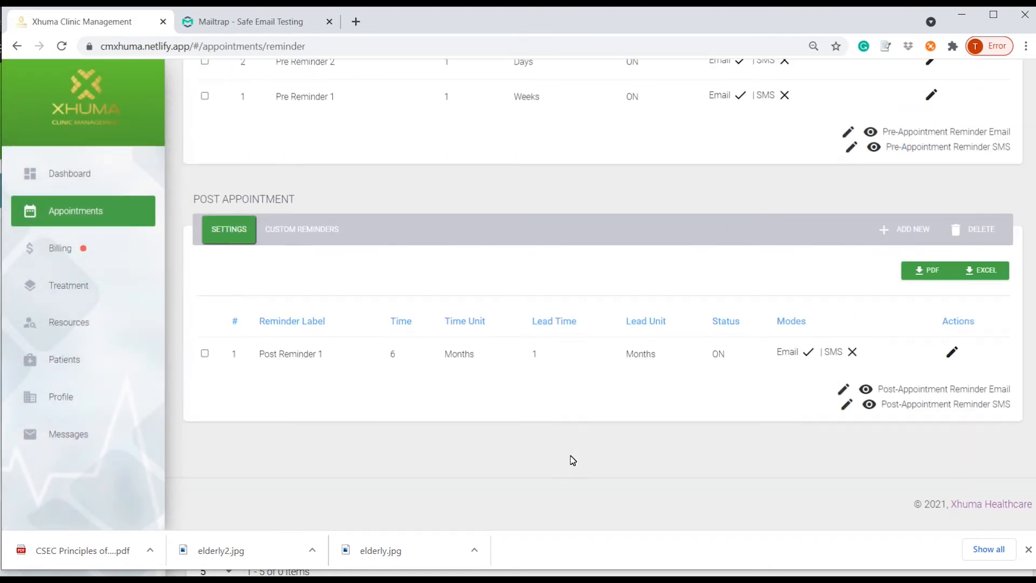
scroll(571, 456, "up", 3)
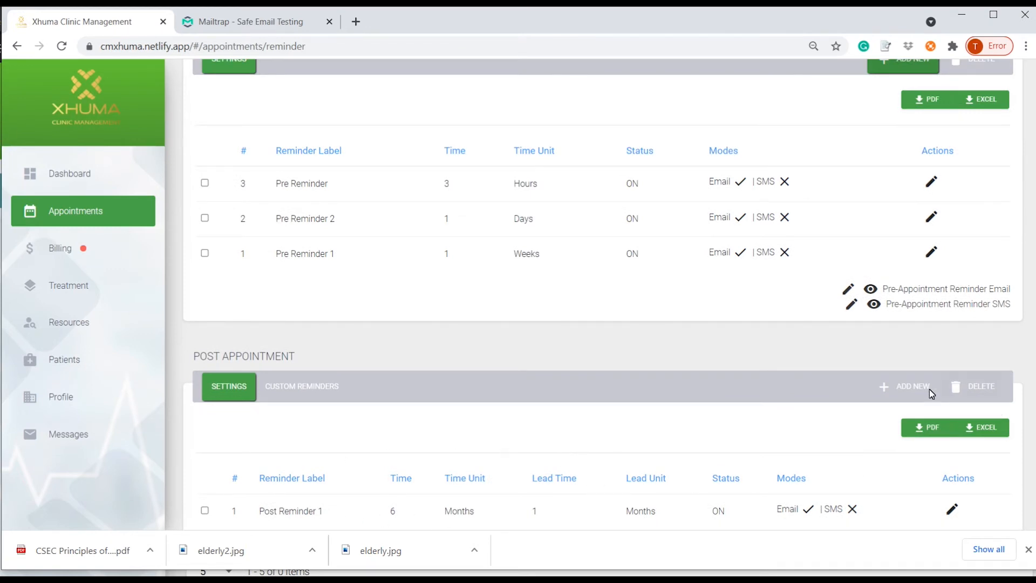
Try saving a new post-appointment reminder with lead time 1, rejected as lead time exceeds time.
left_click(906, 387)
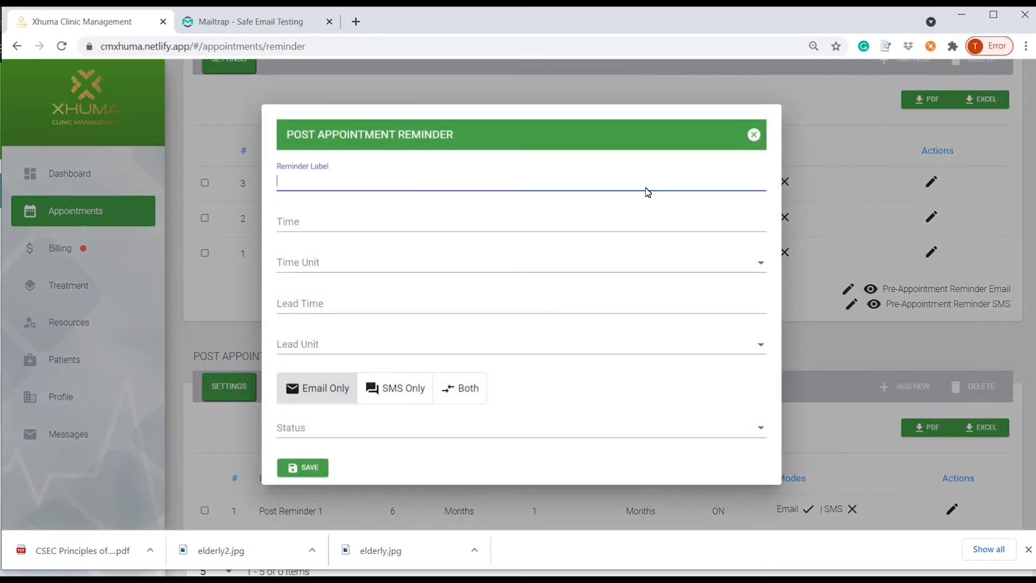
left_click(380, 230)
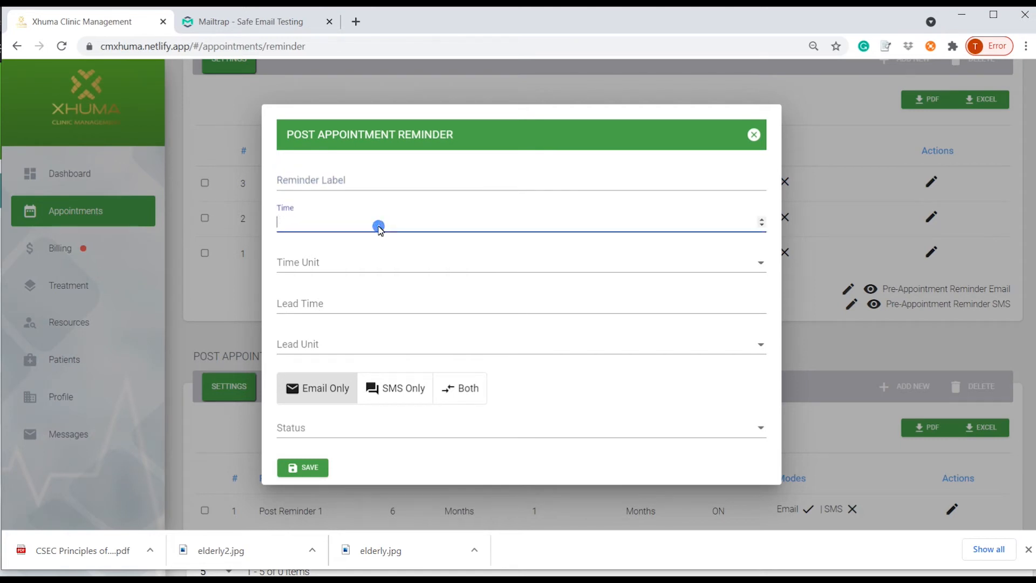
left_click(362, 269)
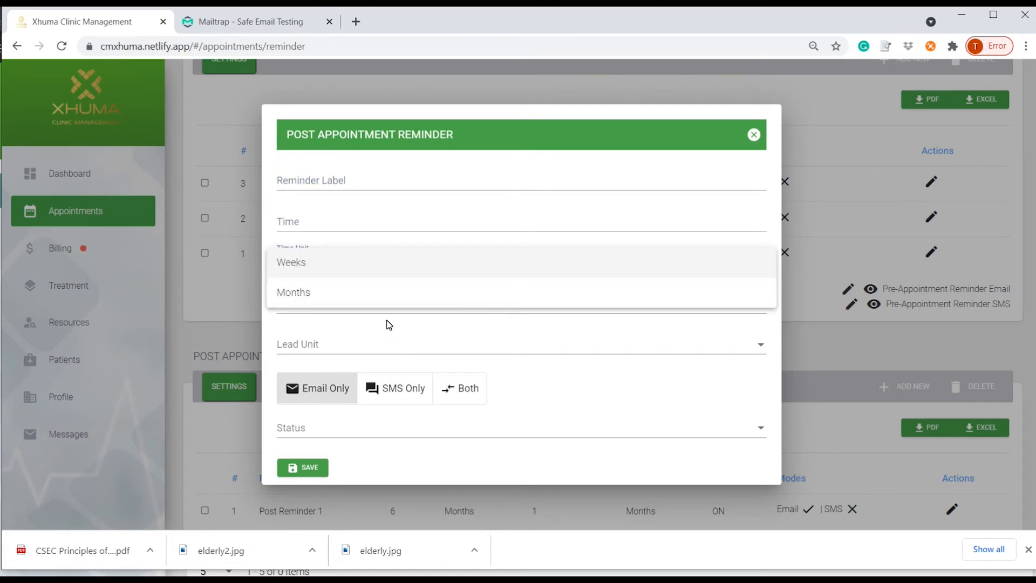
left_click(386, 312)
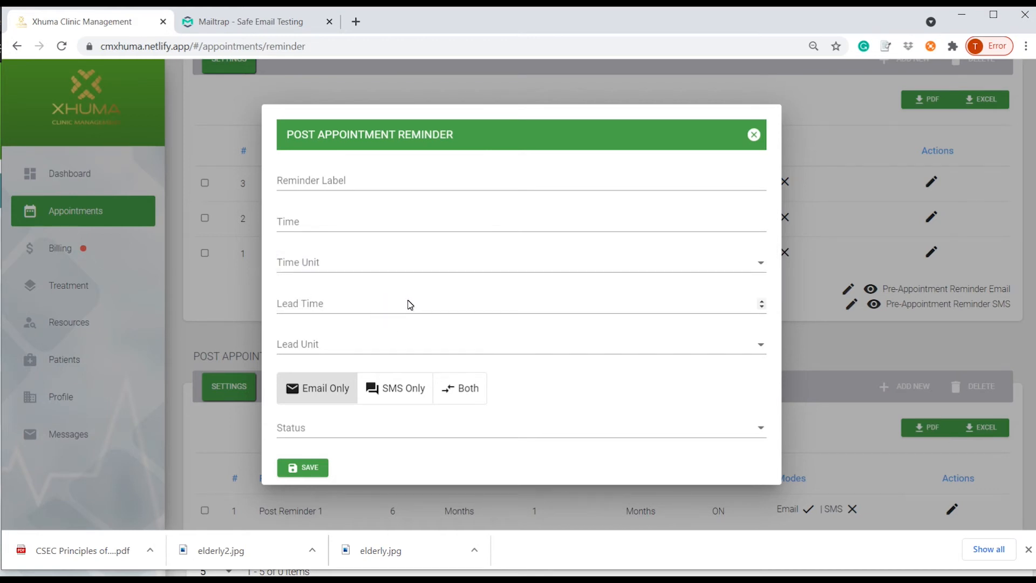
left_click(361, 306)
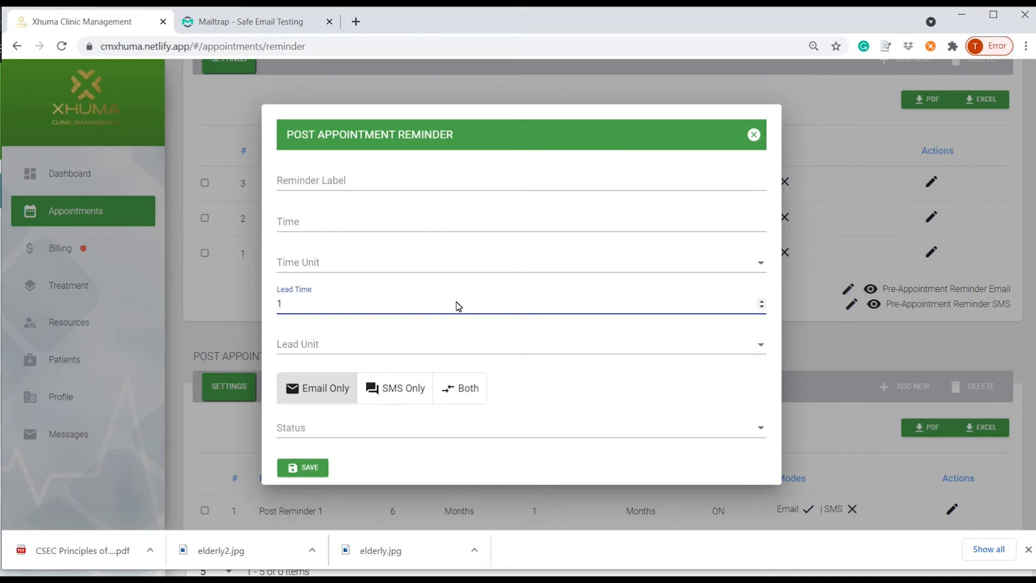
left_click(755, 135)
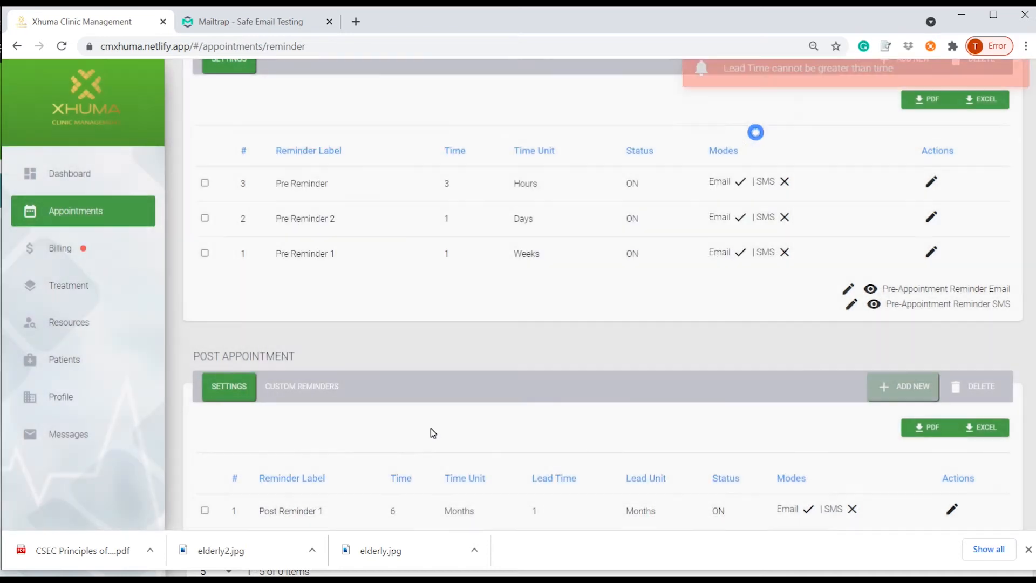
scroll(414, 439, "down", 3)
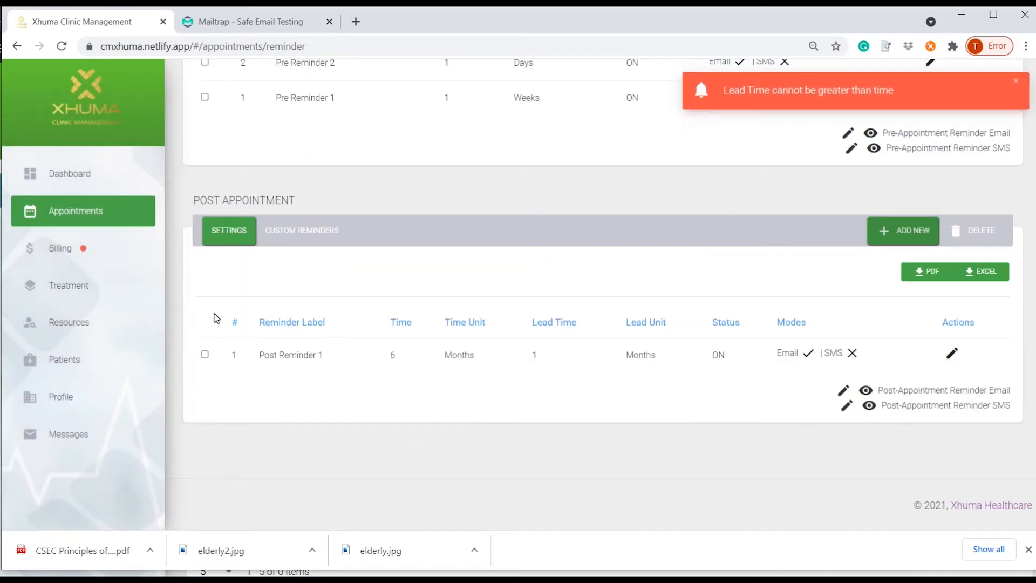
Draft a custom reminder for a Patient recipient, discard it, and reopen the empty custom reminders list.
left_click(301, 234)
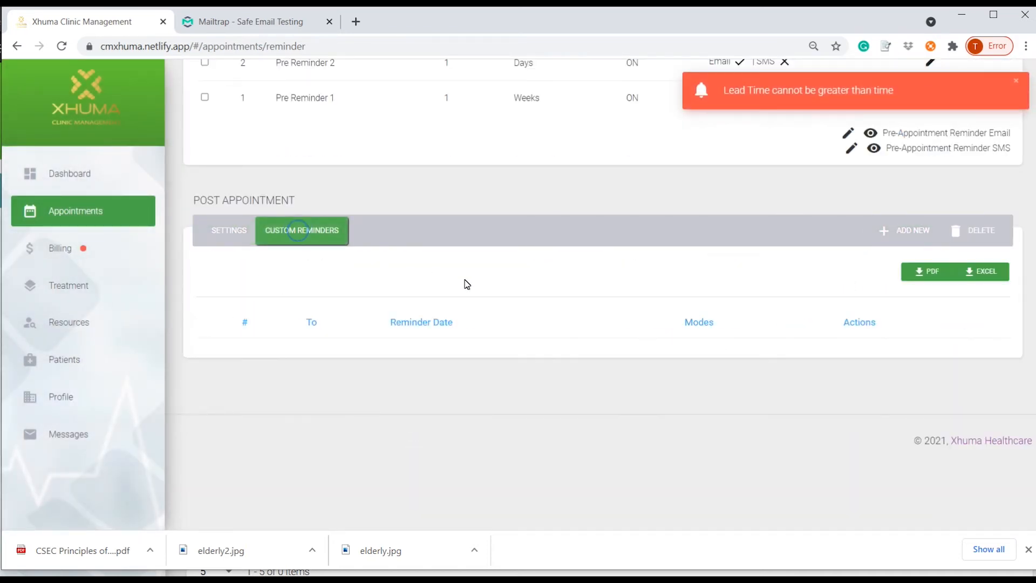
left_click(905, 231)
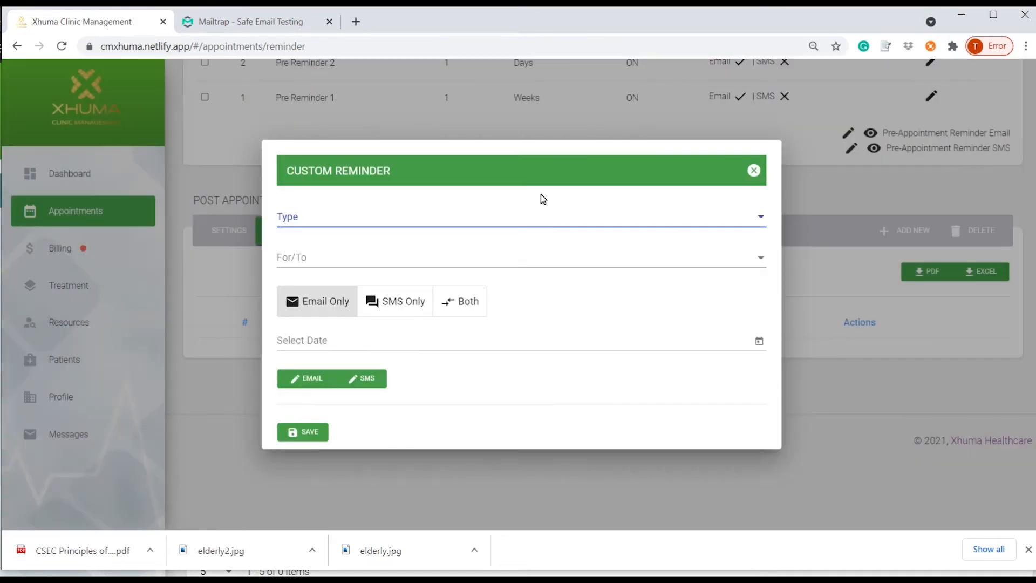
left_click(714, 220)
left_click(301, 225)
left_click(761, 262)
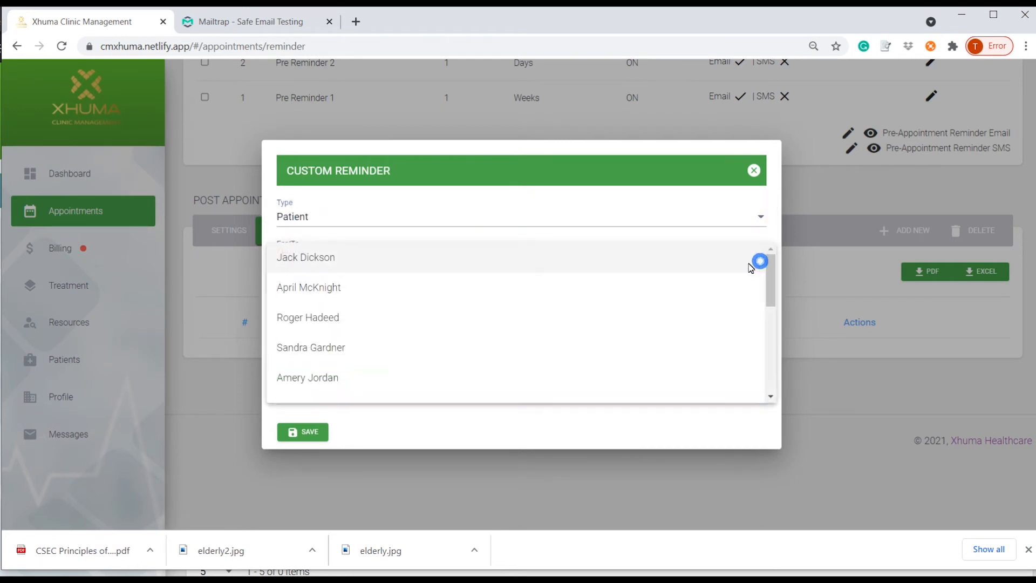
left_click(372, 290)
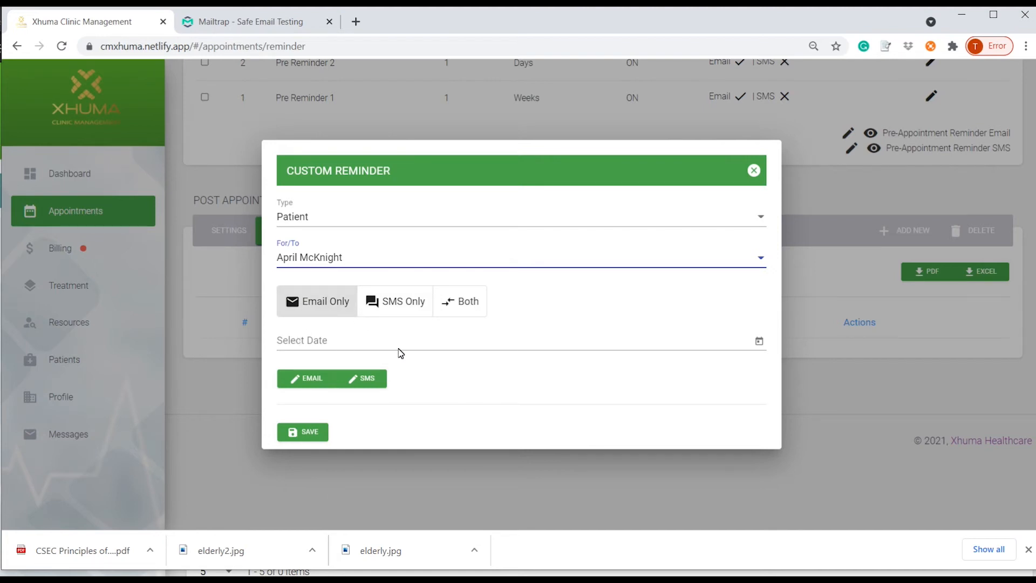
left_click(753, 171)
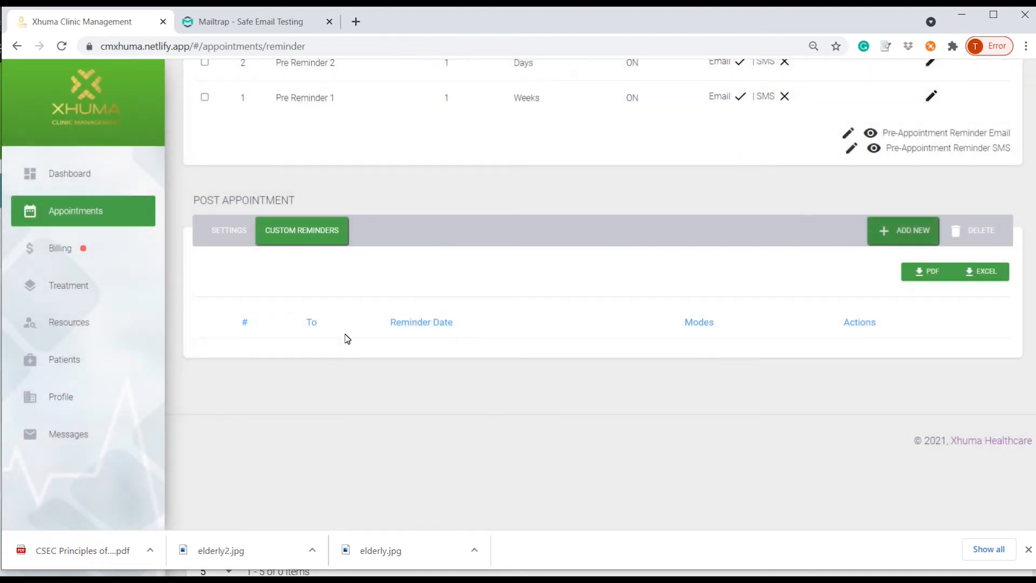
left_click(229, 232)
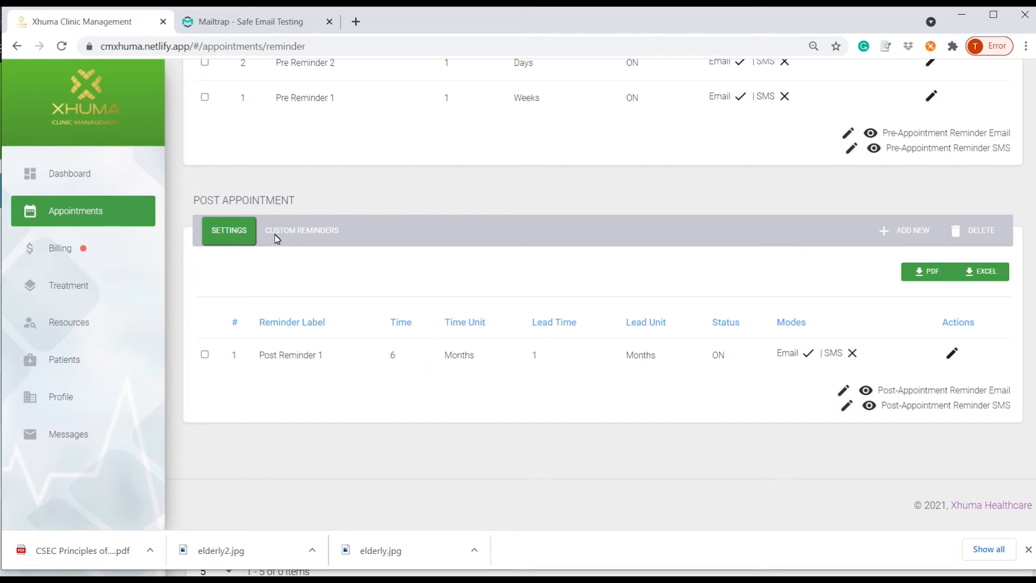
left_click(297, 231)
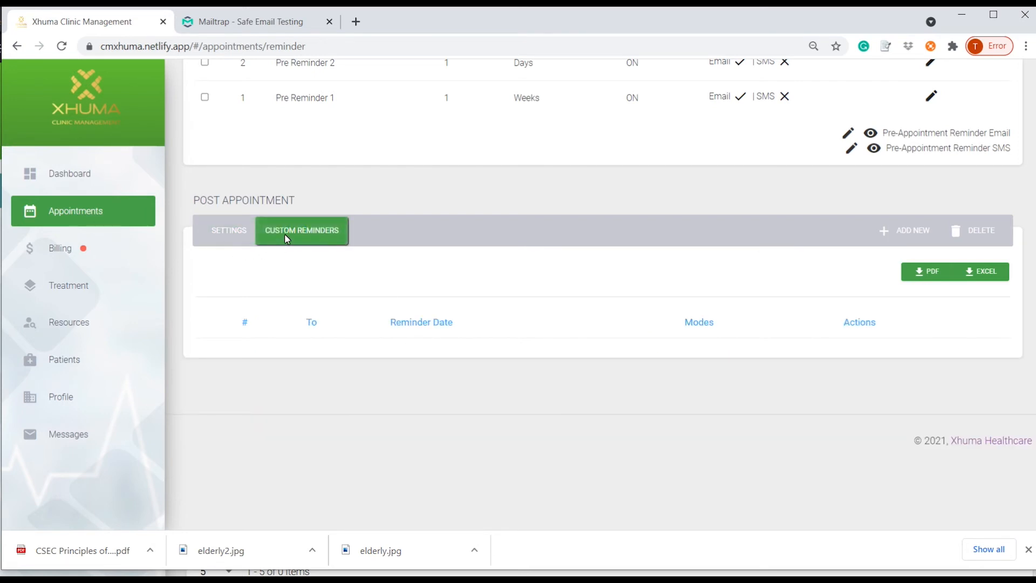
Leave the reminder settings for Treatment's Procedures list, starting with D0120 Periodic oral evaluation.
left_click(217, 236)
scroll(527, 356, "up", 5)
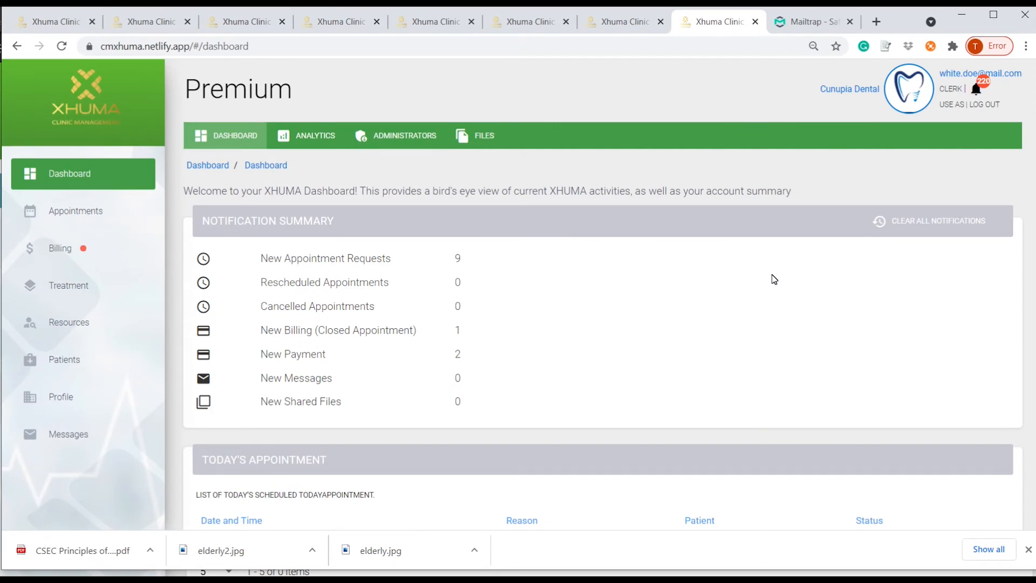
left_click(79, 284)
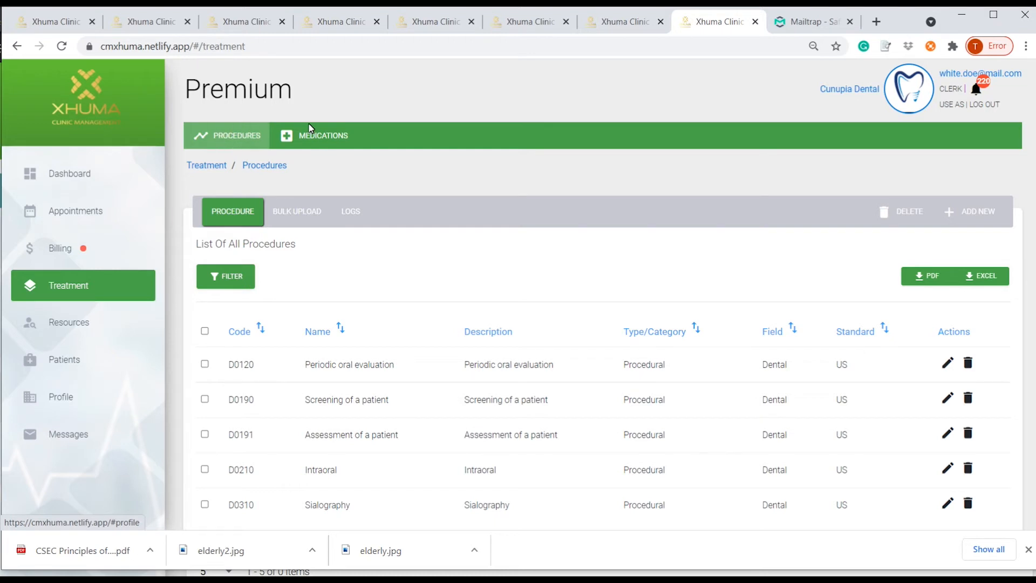
Show all procedures and preview the new procedure form without saving it.
left_click(326, 135)
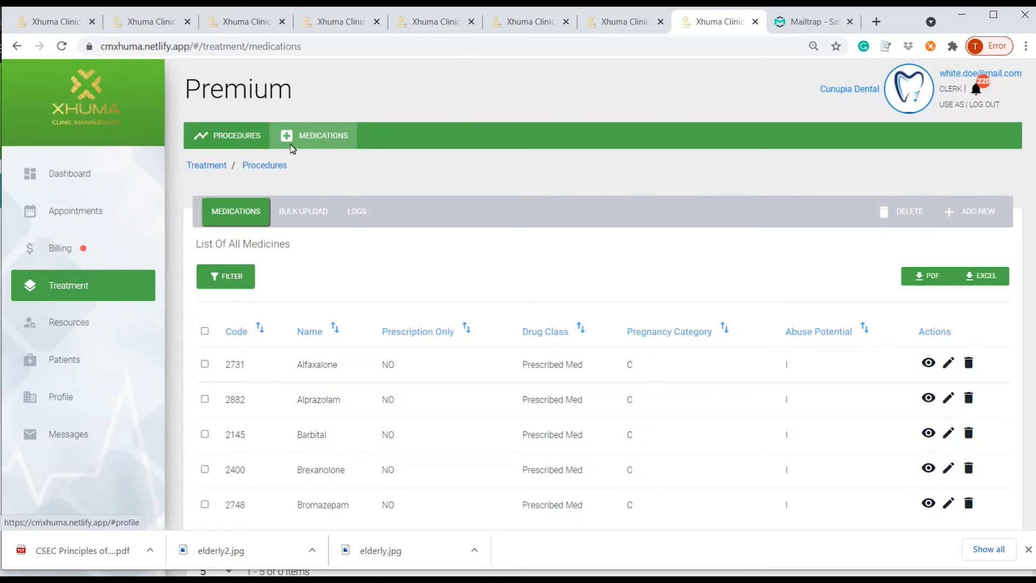
left_click(235, 138)
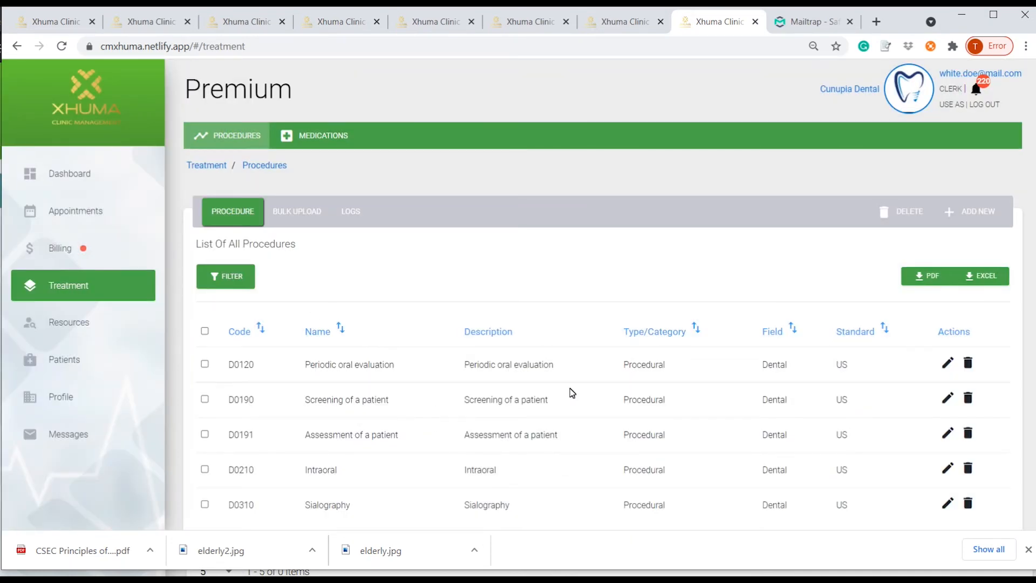
left_click(968, 210)
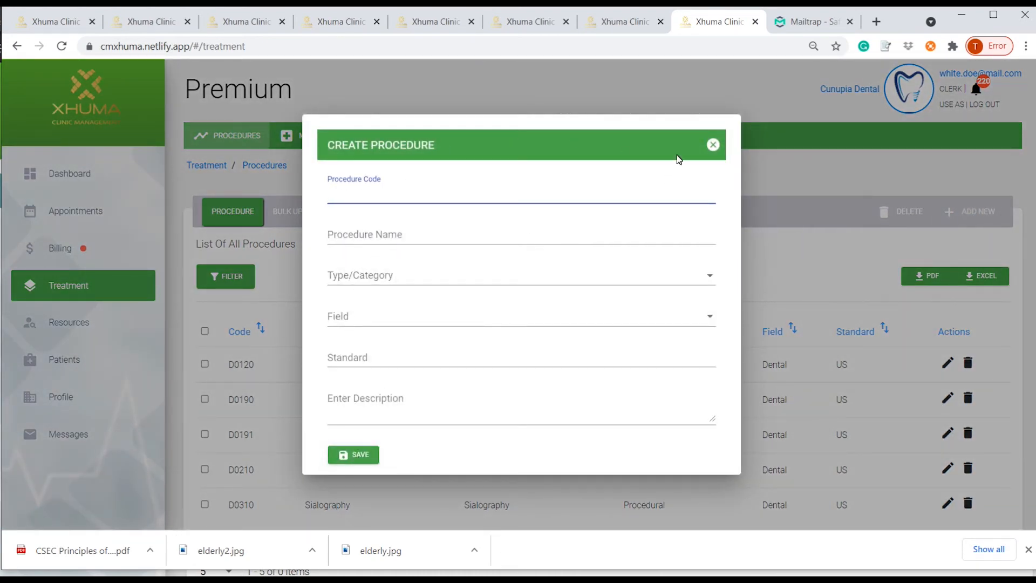
left_click(714, 145)
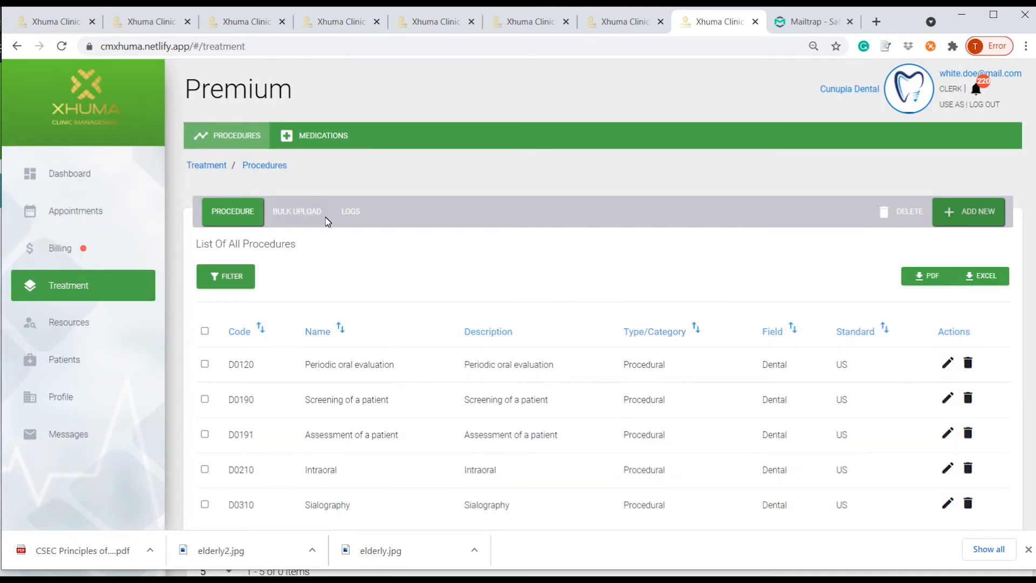
Open procedures Bulk Upload and bring up the file chooser for a spreadsheet.
left_click(309, 218)
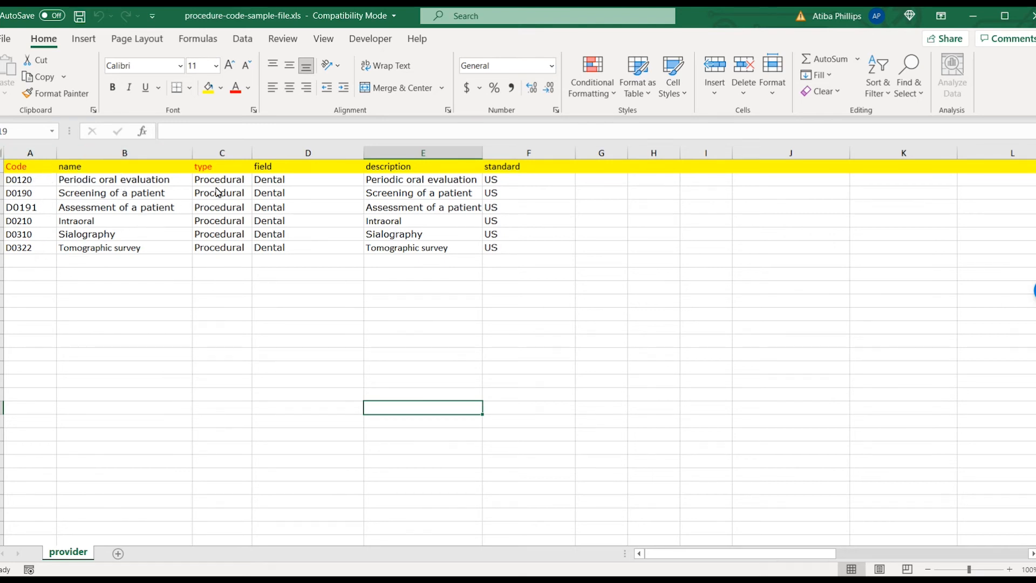
left_click(974, 17)
left_click(241, 286)
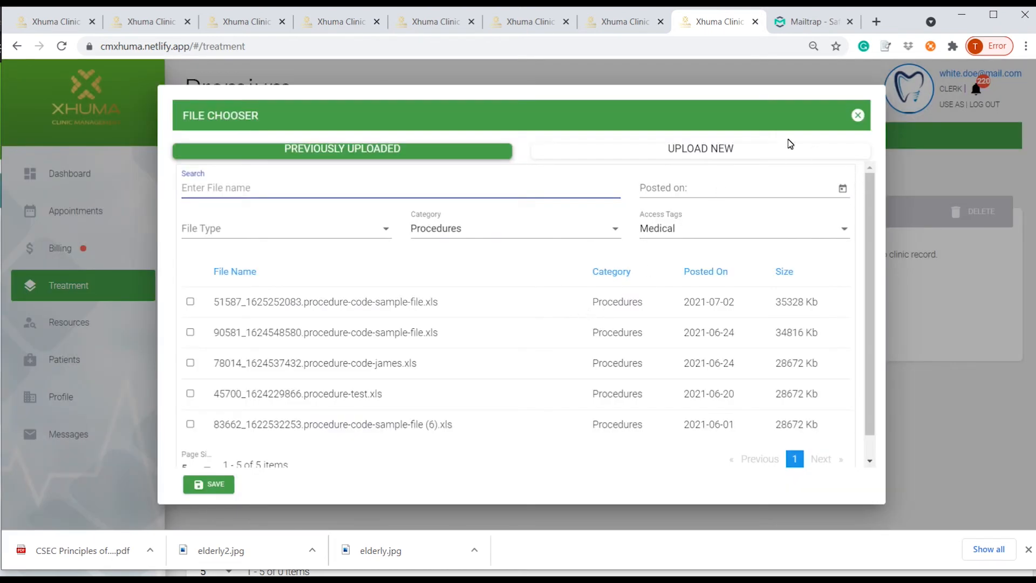
Cancel the file chooser, review a past bulk registration report in Logs, then show Medications.
left_click(857, 116)
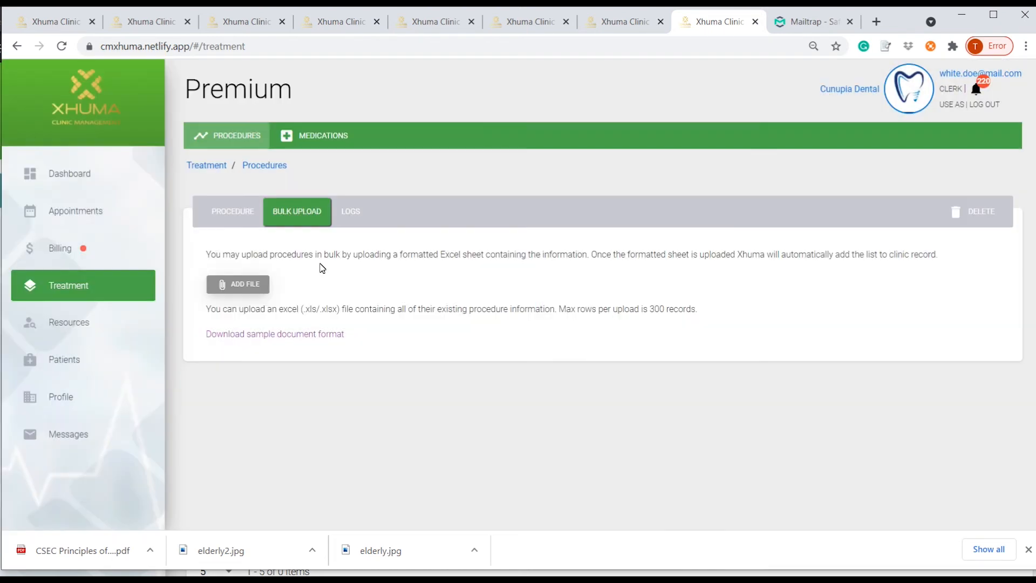
left_click(351, 212)
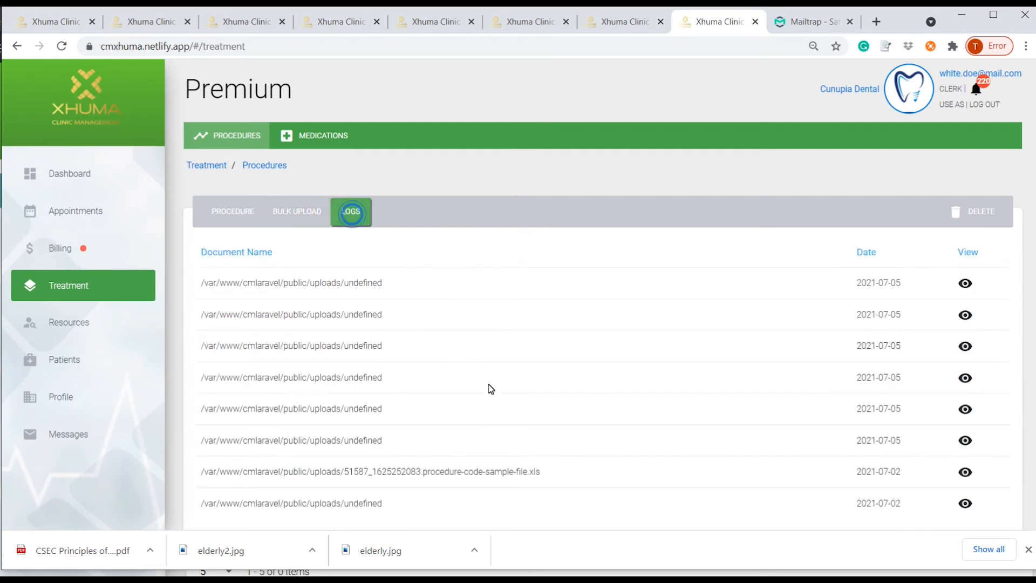
left_click(966, 473)
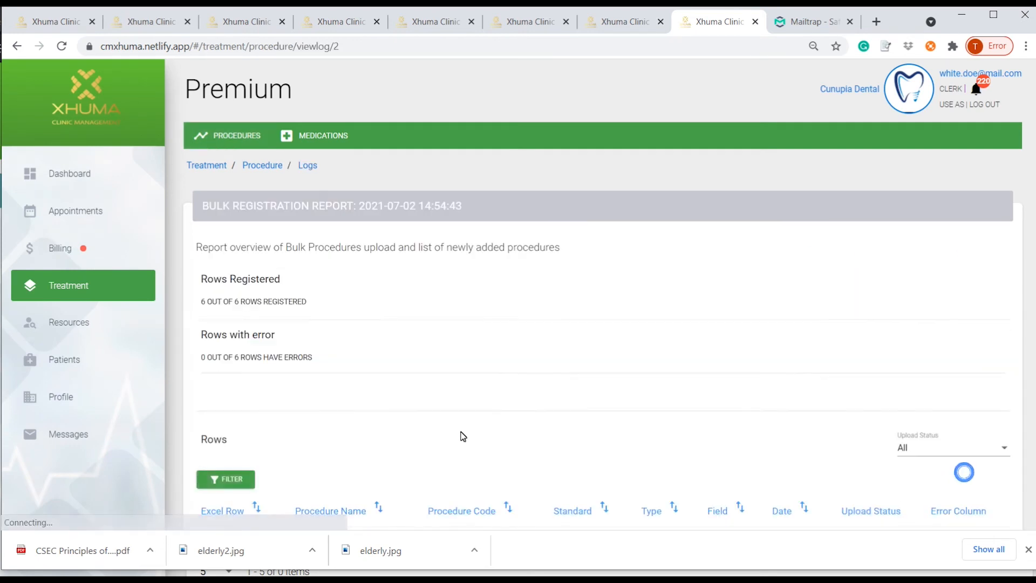
scroll(441, 391, "down", 3)
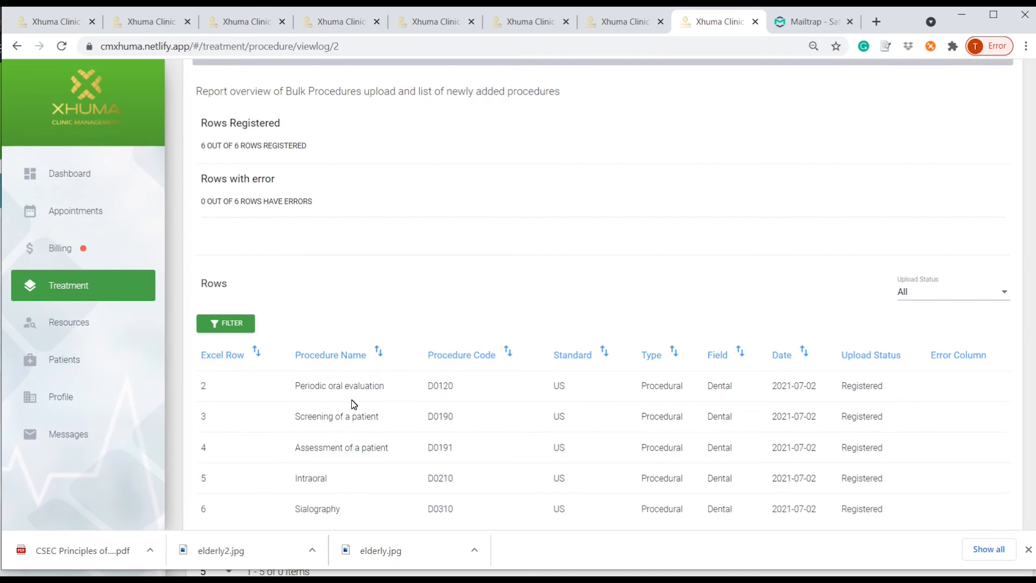
scroll(656, 426, "up", 3)
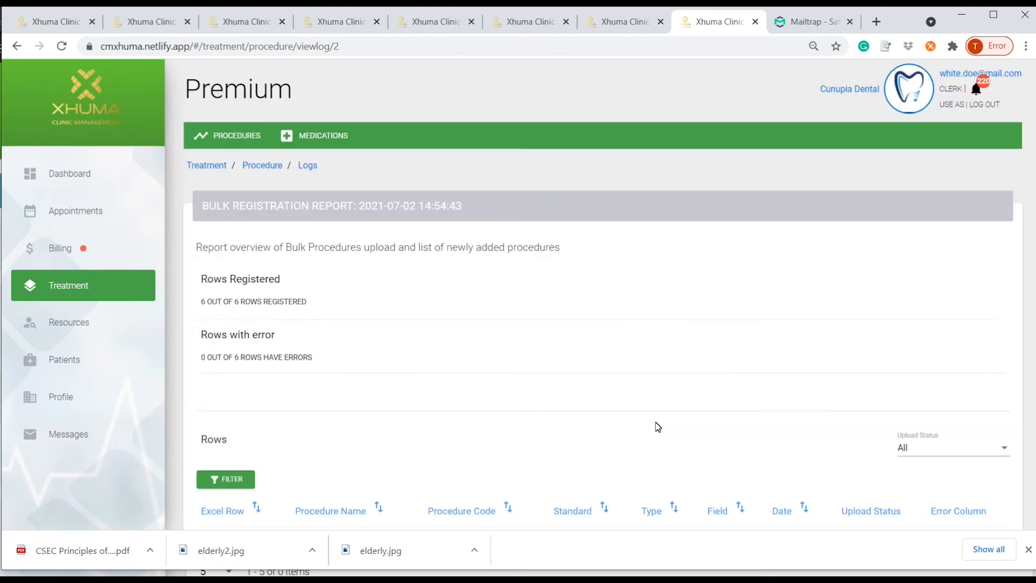
left_click(320, 137)
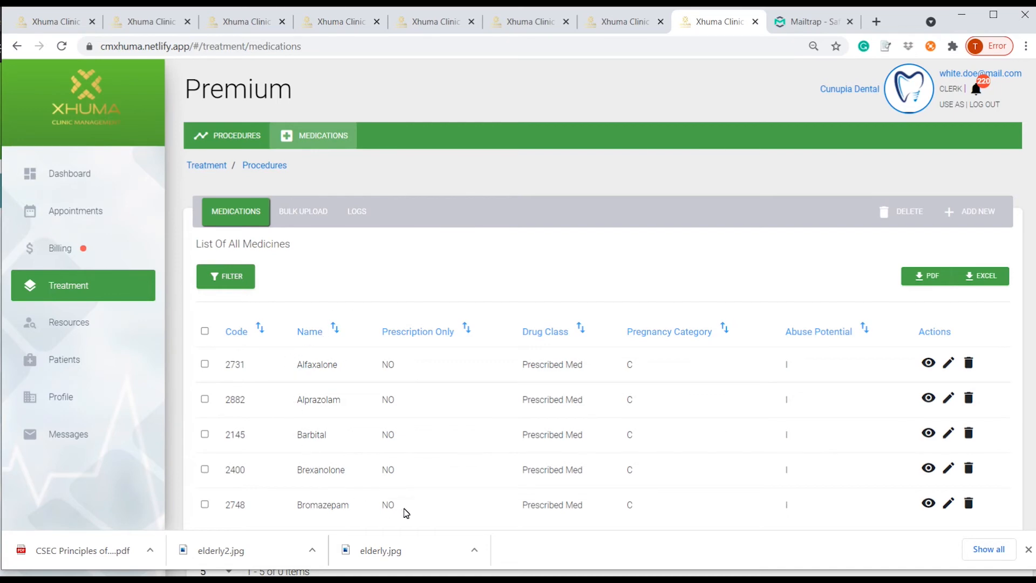
Preview the Create Medication form without saving, then return to the provider dashboard window.
left_click(978, 212)
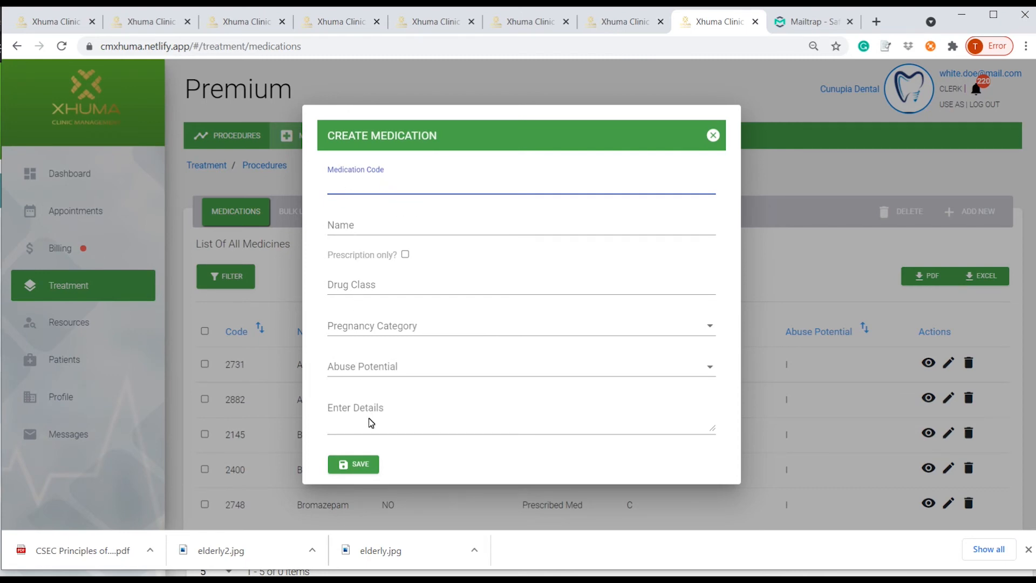
left_click(713, 136)
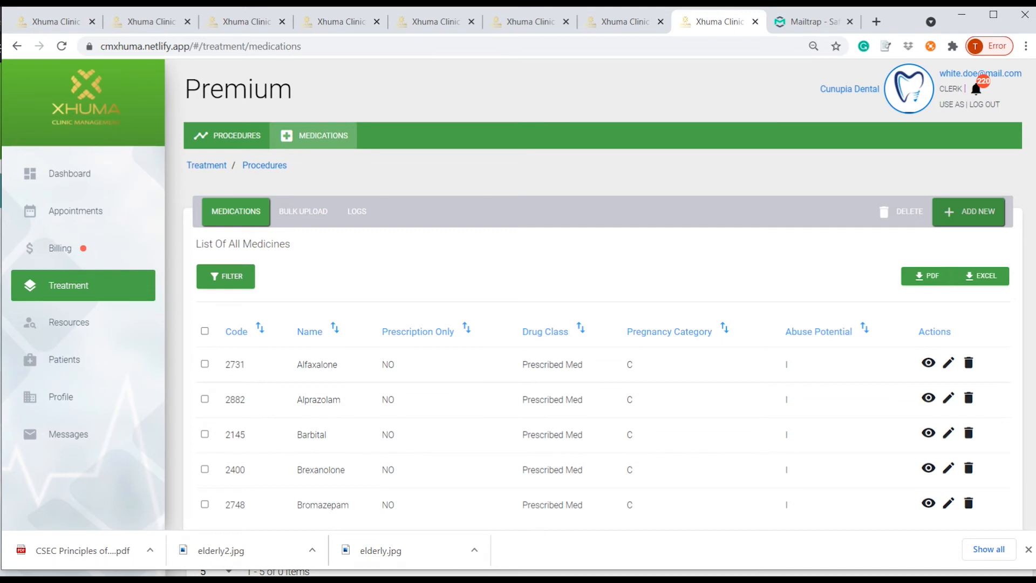
key("alt+Tab")
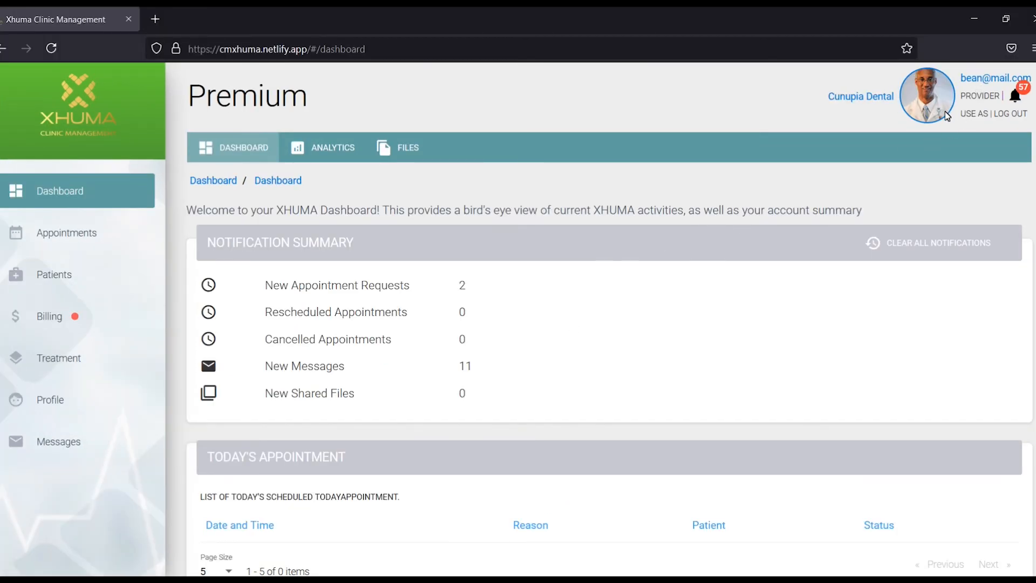
From Treatment, open the Treatment Plan list and start a new plan dated 7/5/2021.
left_click(51, 361)
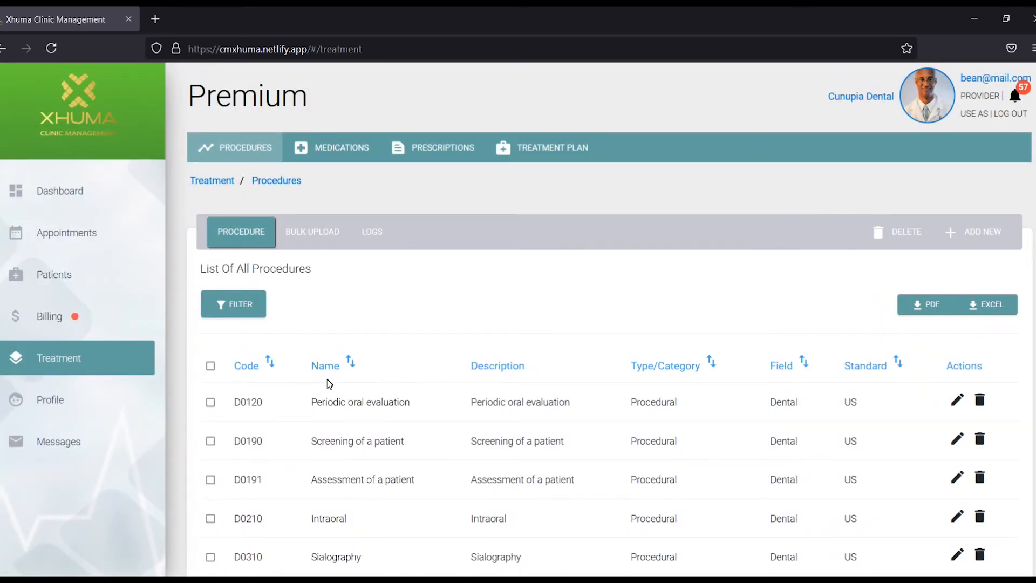
left_click(556, 147)
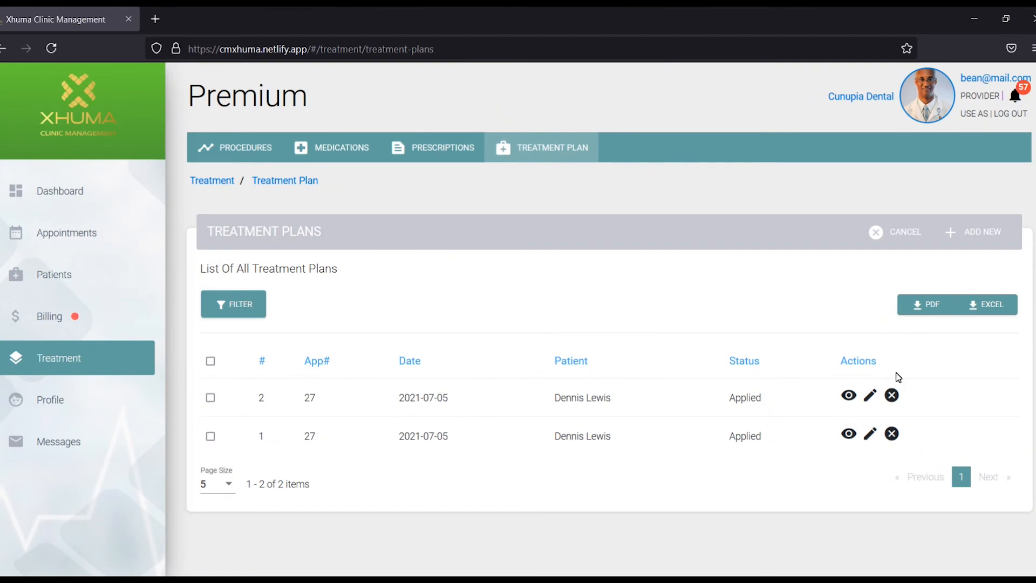
left_click(983, 232)
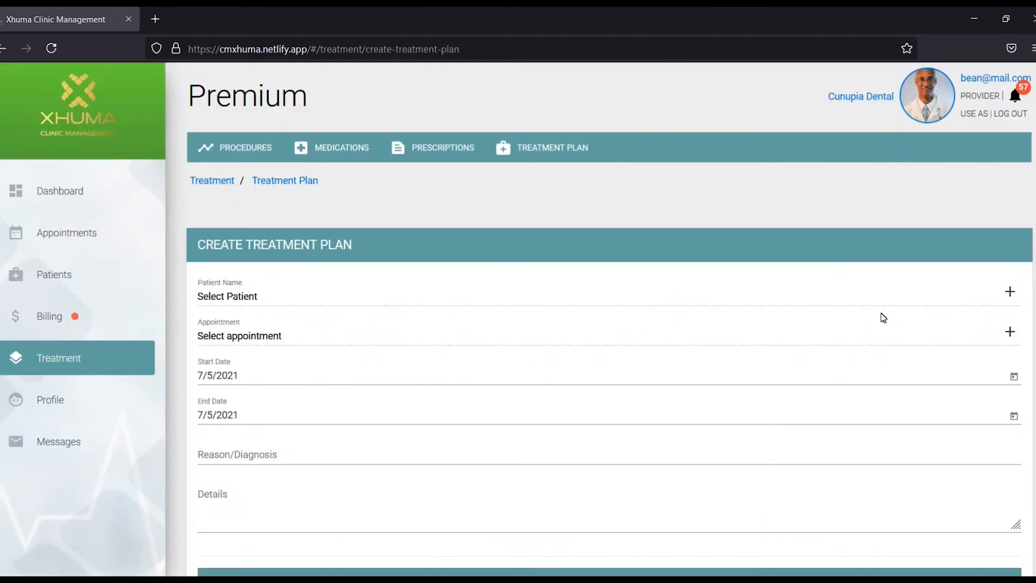
left_click(990, 293)
left_click(1010, 292)
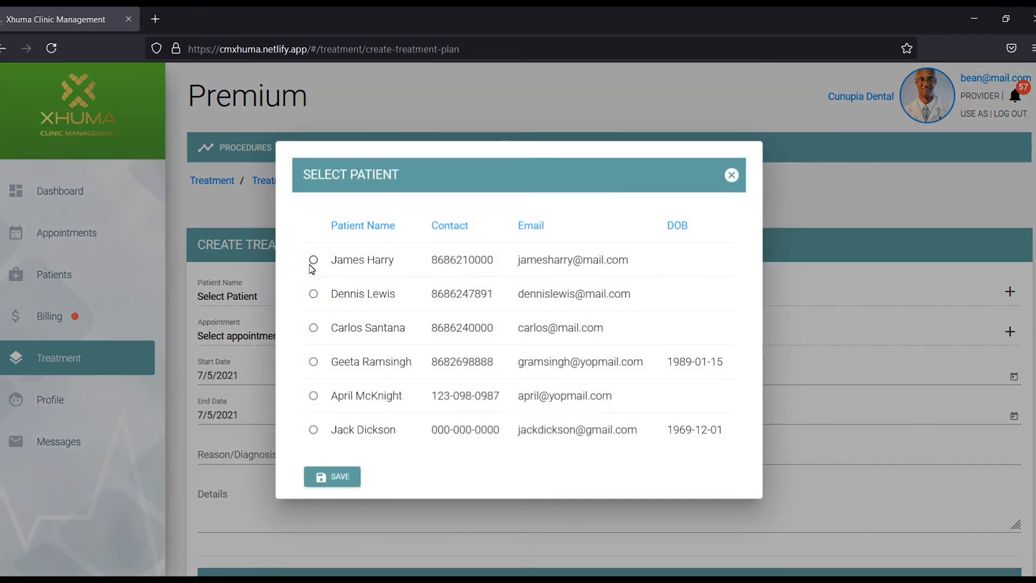
left_click(313, 260)
left_click(331, 476)
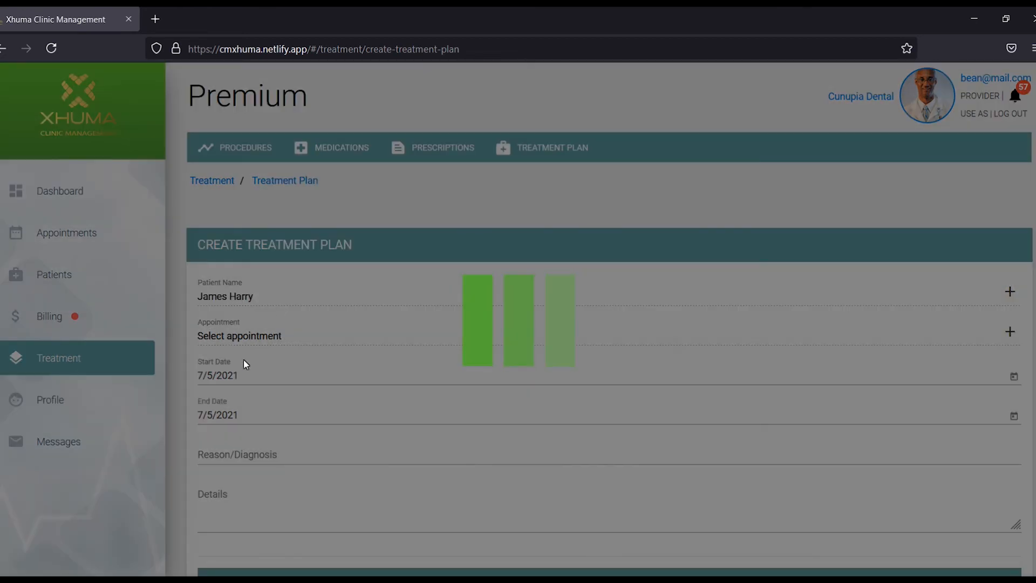
left_click(310, 339)
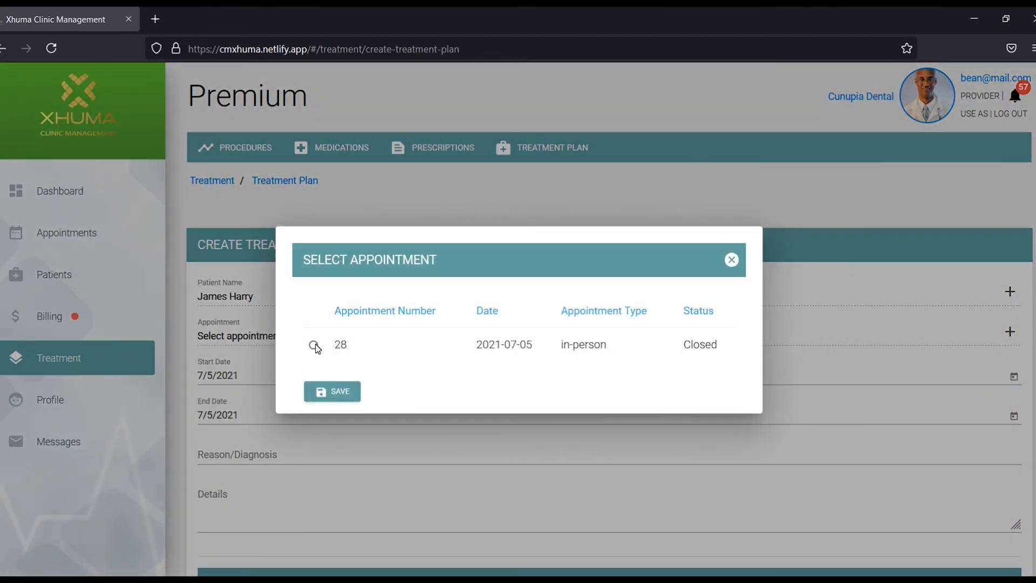
left_click(314, 345)
left_click(324, 391)
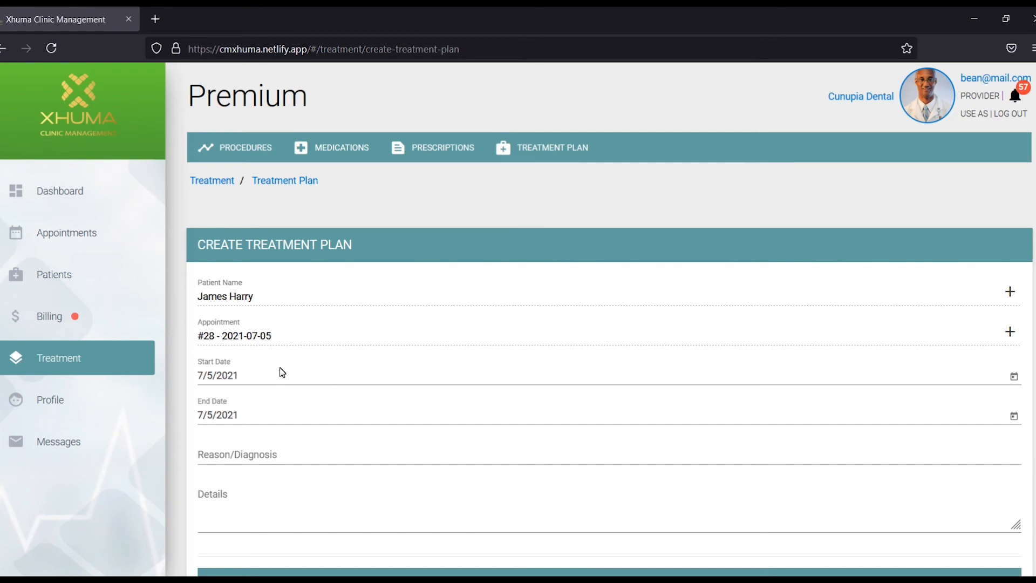
Set the treatment plan's end date to 7/30/2021.
left_click(1012, 420)
left_click(366, 359)
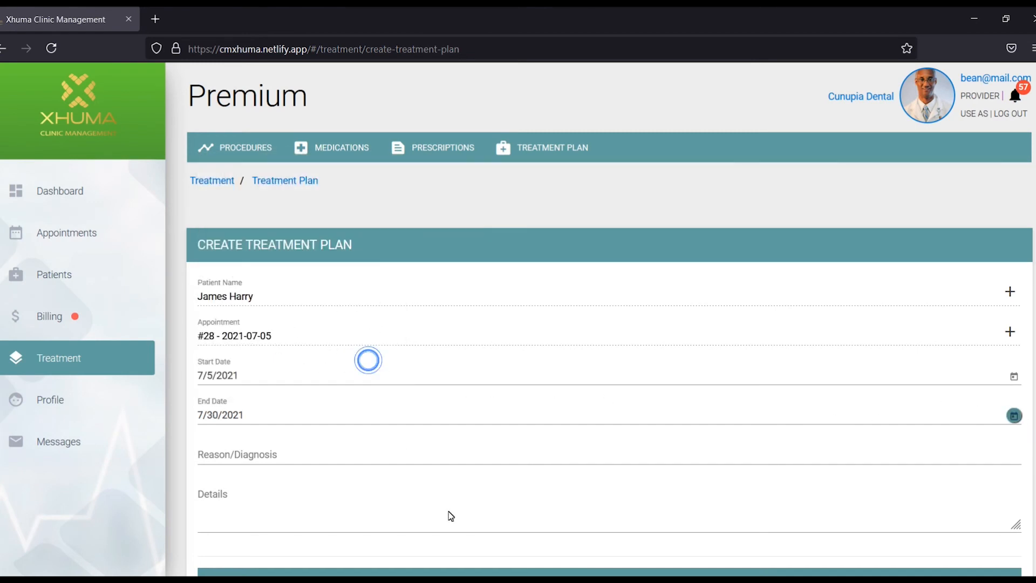
scroll(410, 429, "down", 2)
scroll(492, 479, "down", 3)
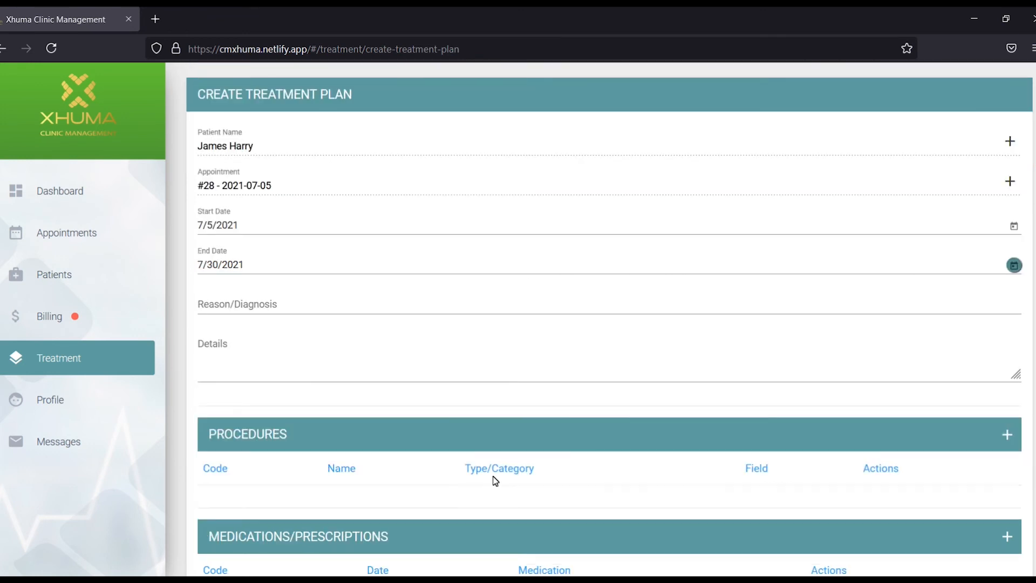
scroll(674, 343, "down", 2)
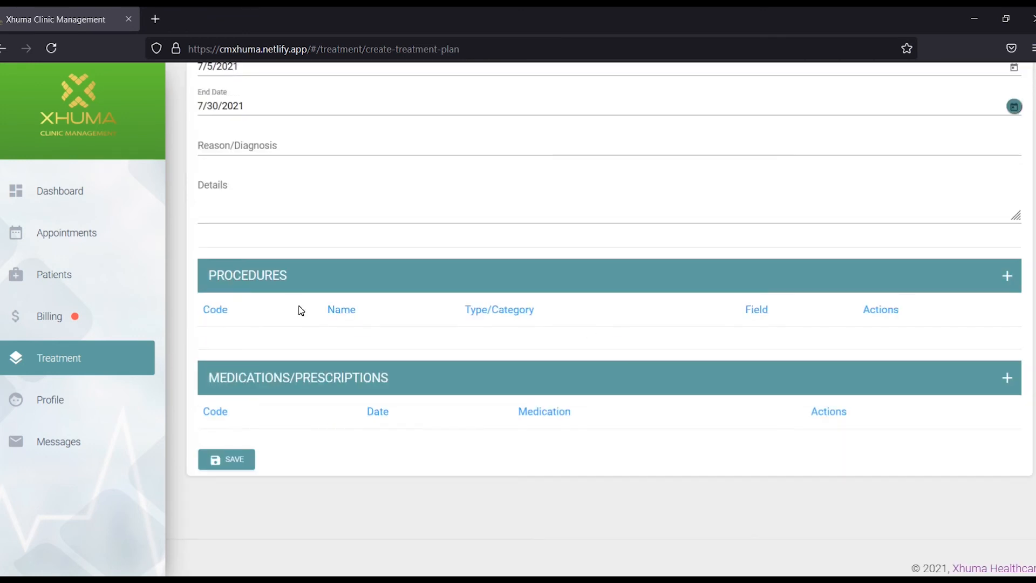
Add procedures D0120, D0191 and D0310 to the treatment plan.
left_click(1008, 277)
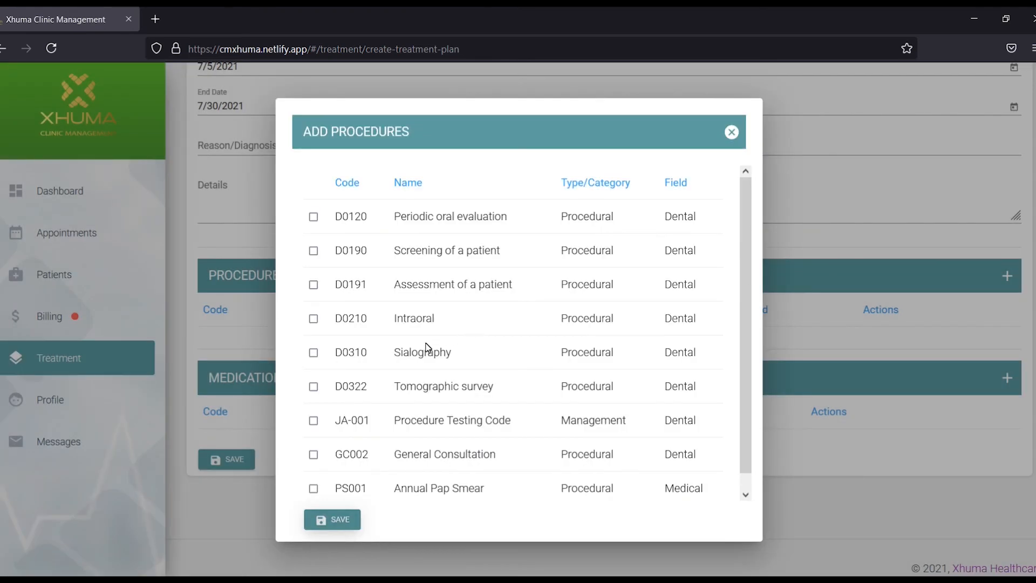
left_click(313, 217)
left_click(314, 285)
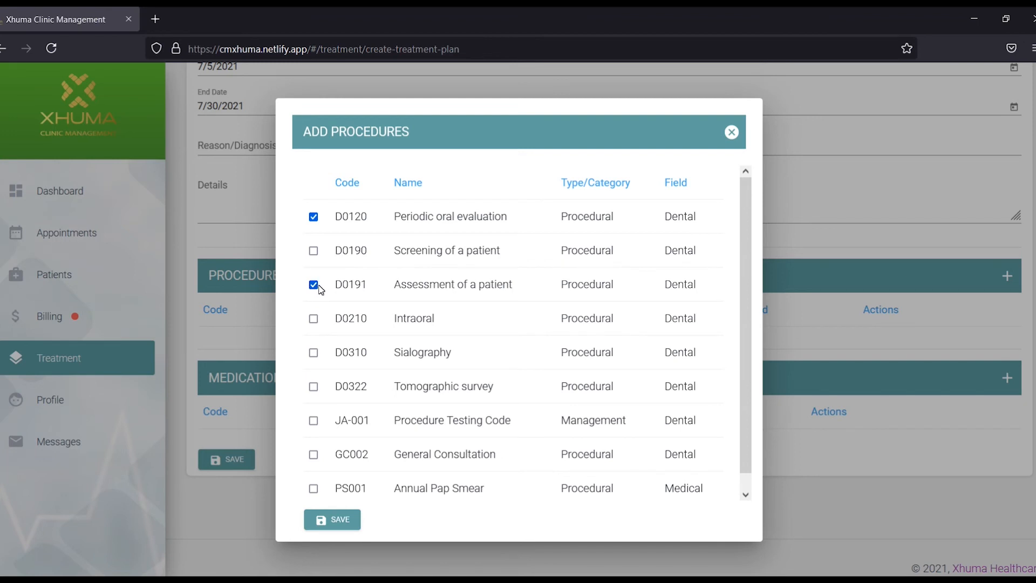
left_click(313, 353)
left_click(350, 522)
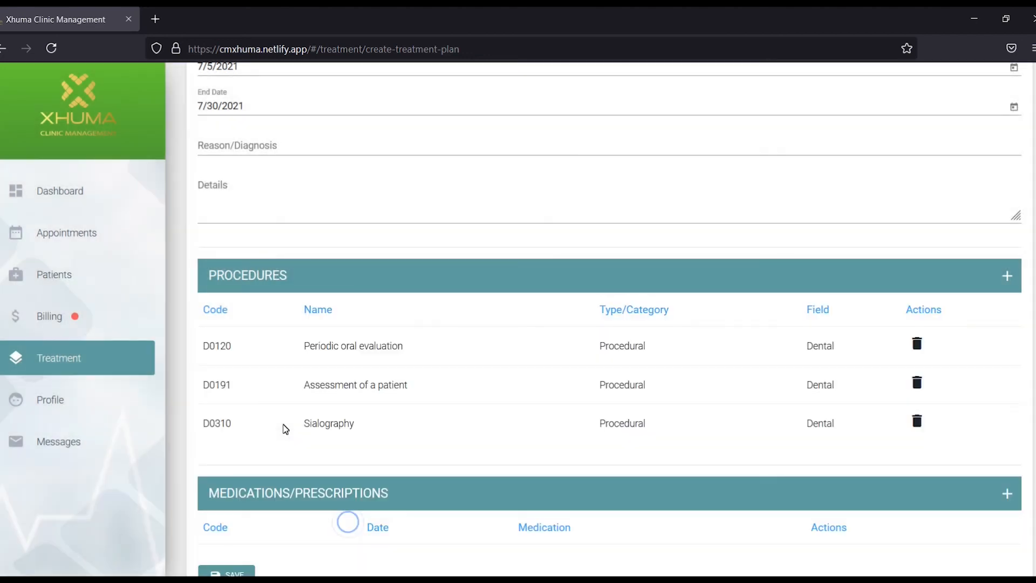
Save the treatment plan and return to the Treatment Plans list.
scroll(405, 456, "down", 1)
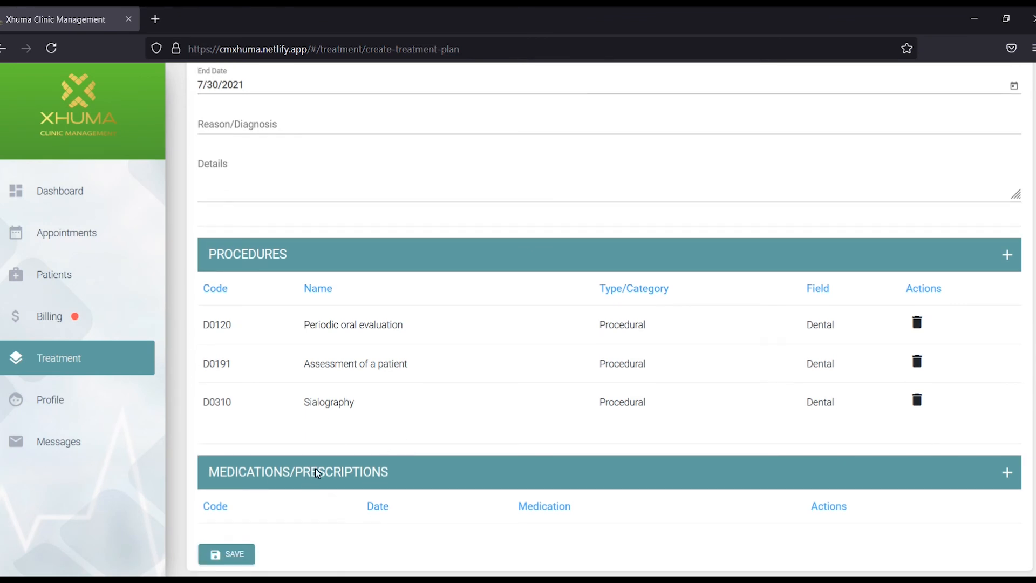
scroll(411, 513, "down", 2)
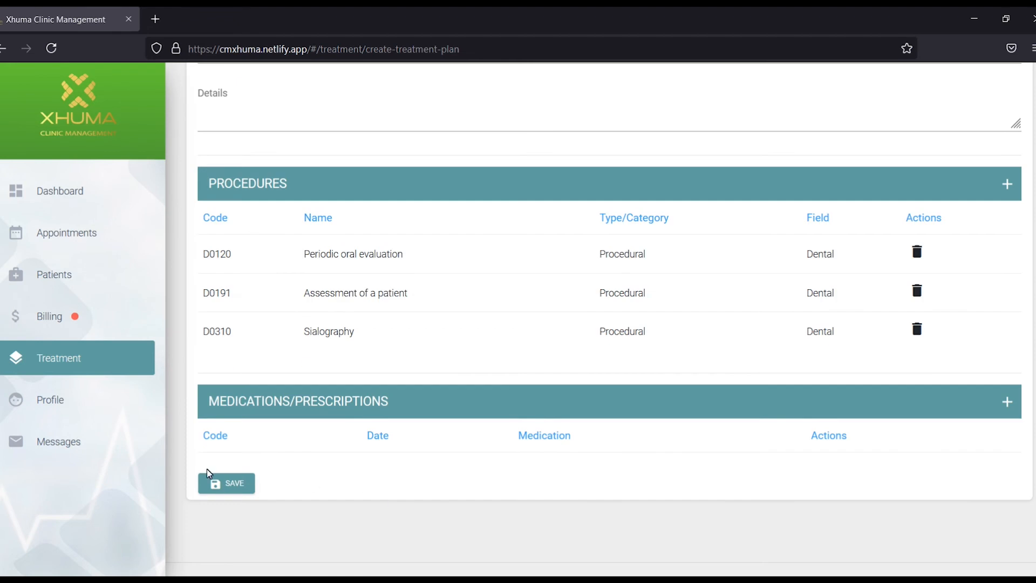
left_click(229, 482)
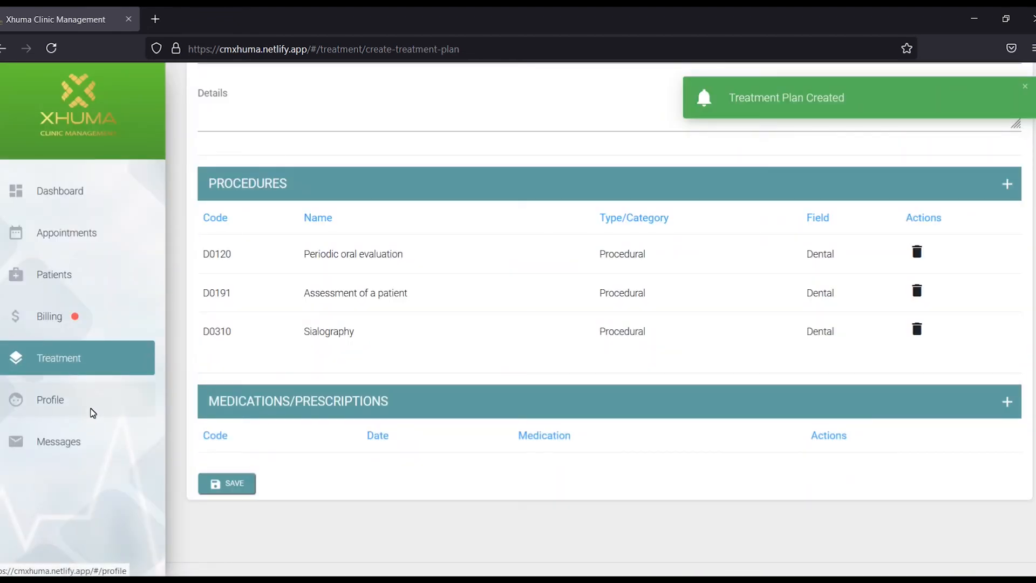
left_click(84, 358)
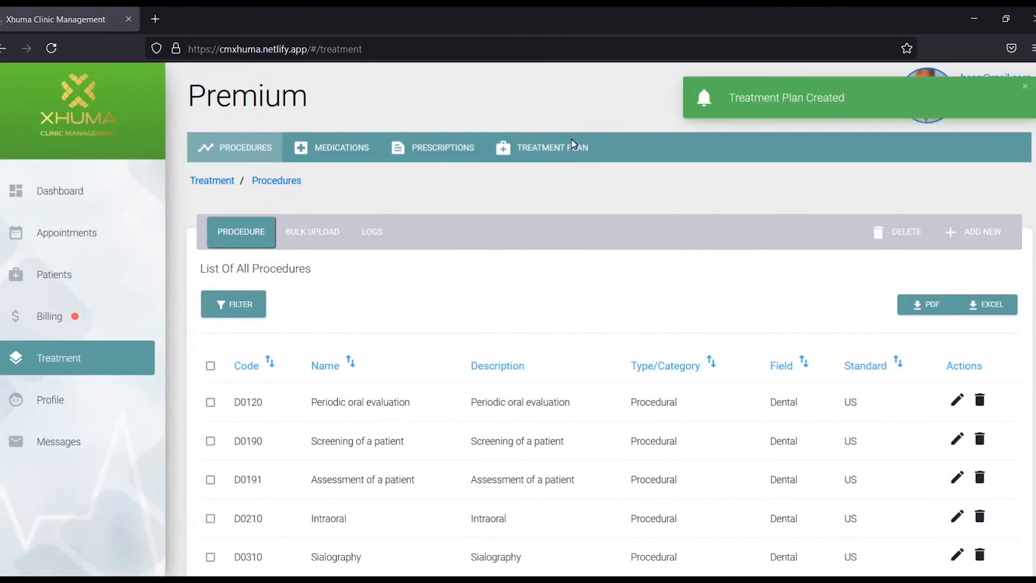
left_click(571, 146)
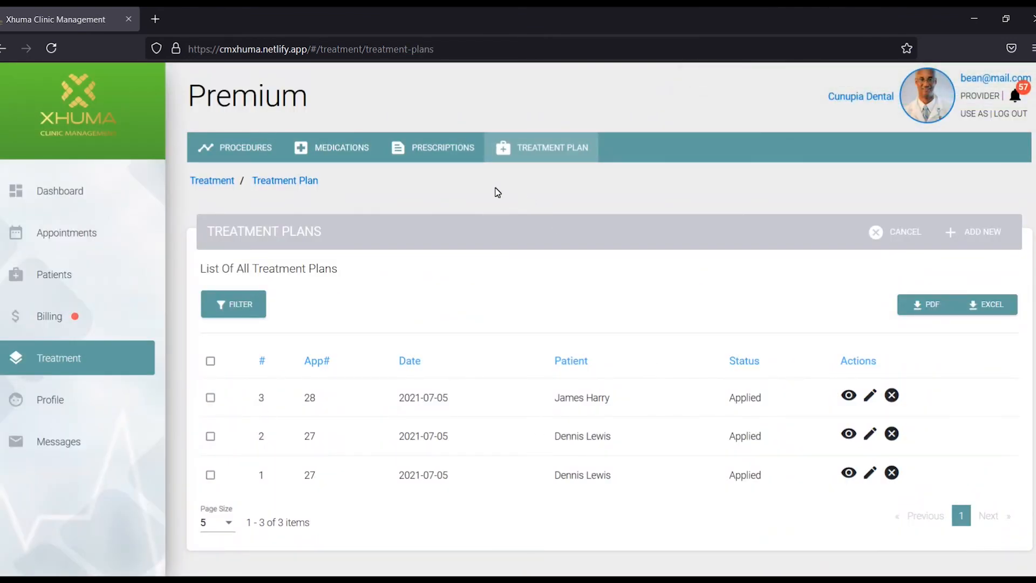
From Prescriptions, add Alprazolam with end date 7/22/2021 and save the prescription.
left_click(442, 147)
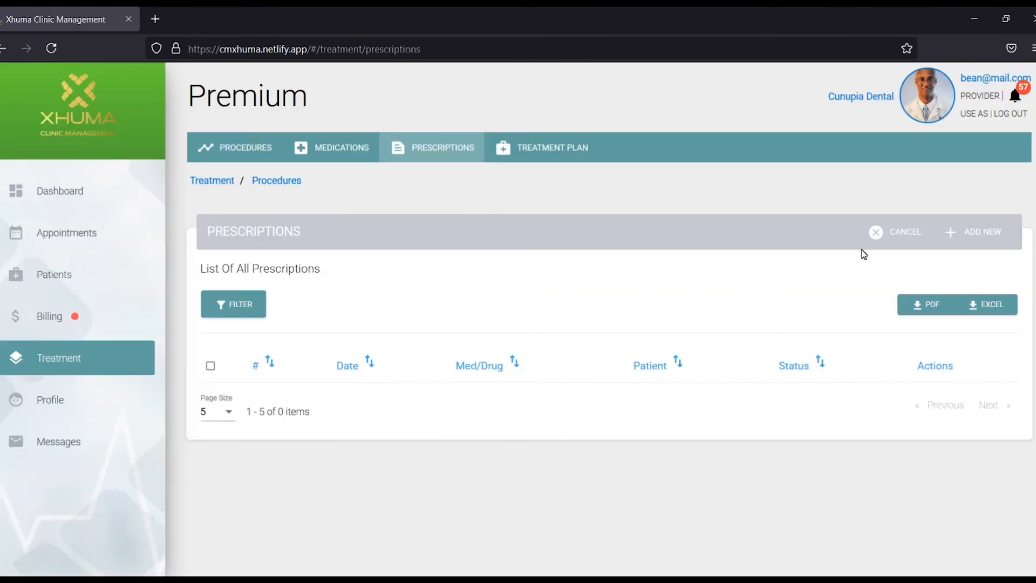
left_click(976, 231)
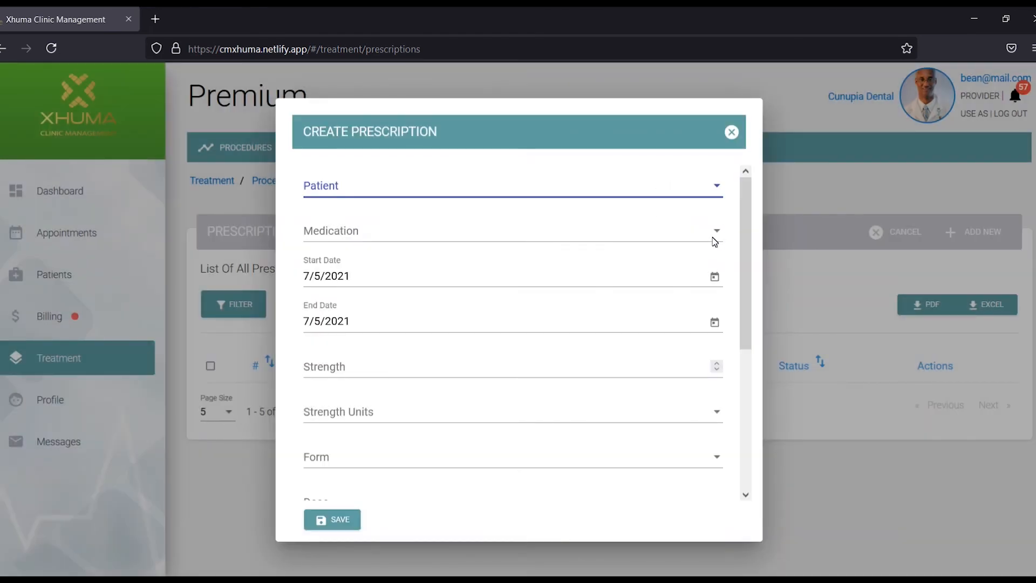
left_click(715, 240)
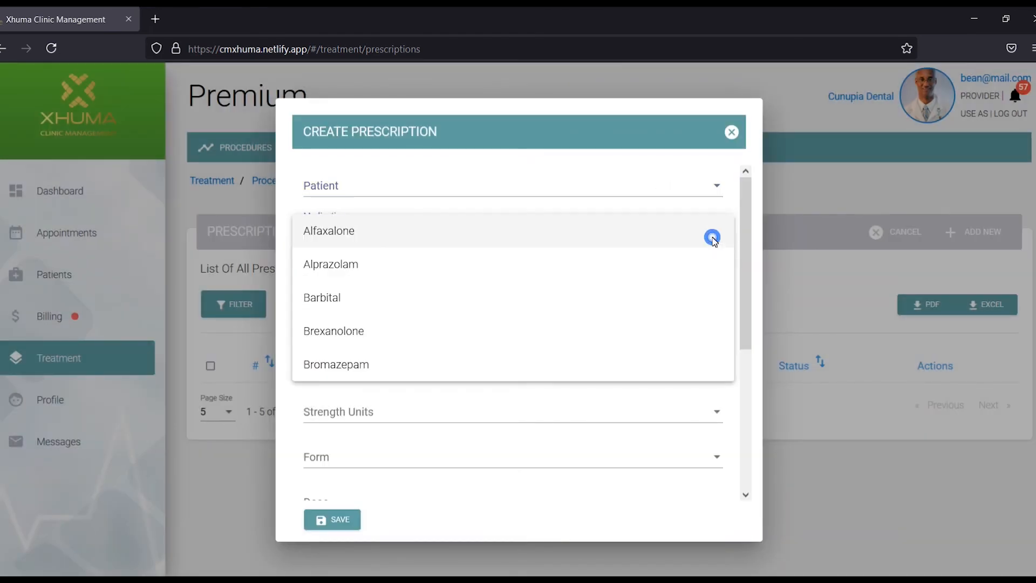
left_click(367, 265)
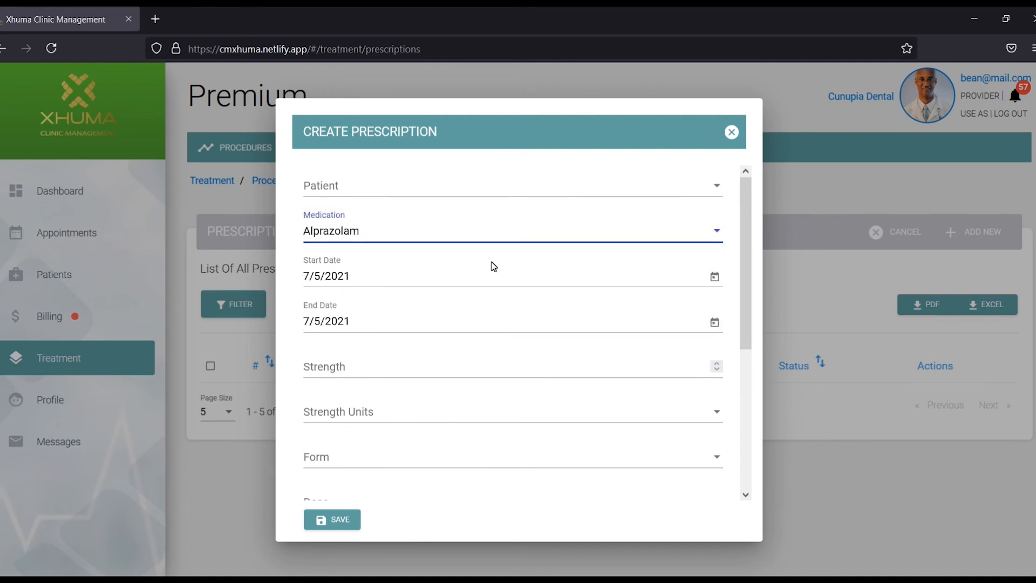
left_click(715, 322)
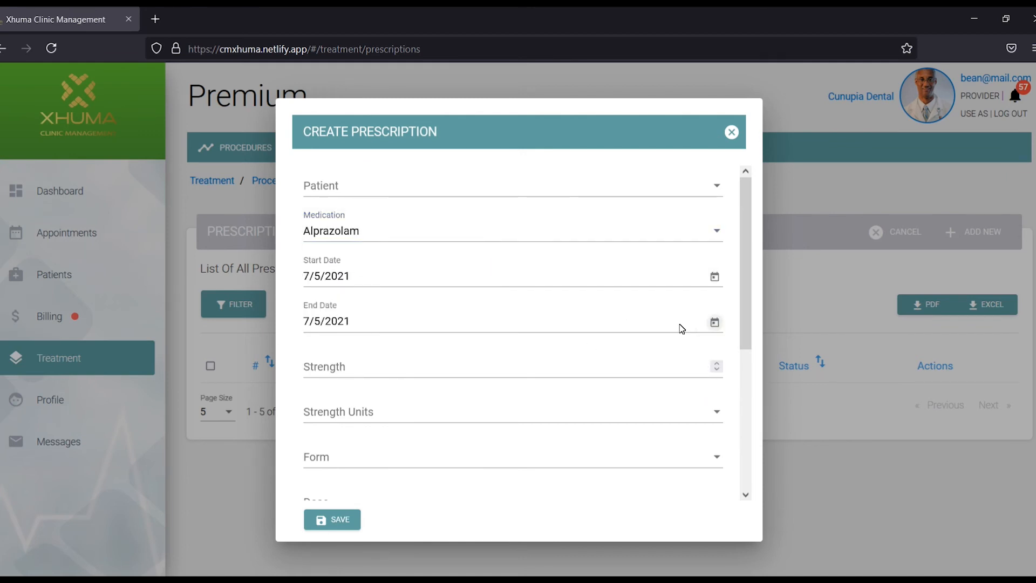
left_click(434, 246)
scroll(495, 482, "down", 5)
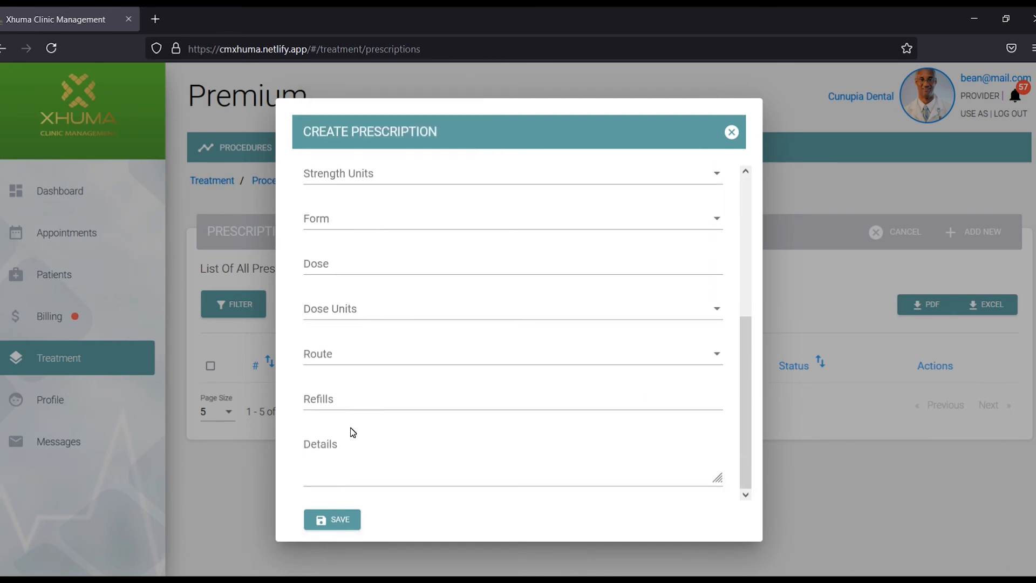
left_click(340, 520)
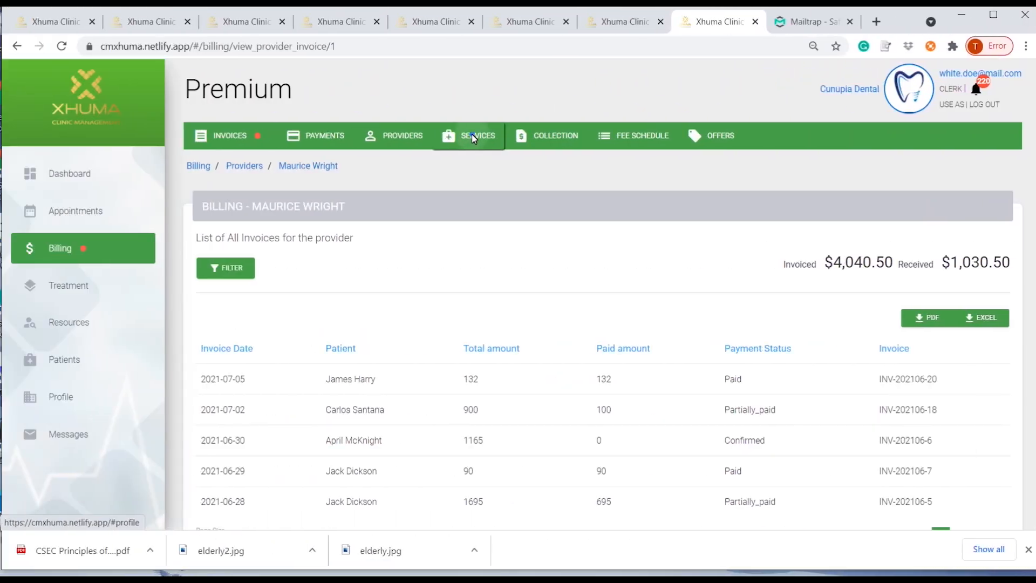
Show the Services tab listing Cateract Surgery (6000) and Medical Screening (200).
left_click(472, 135)
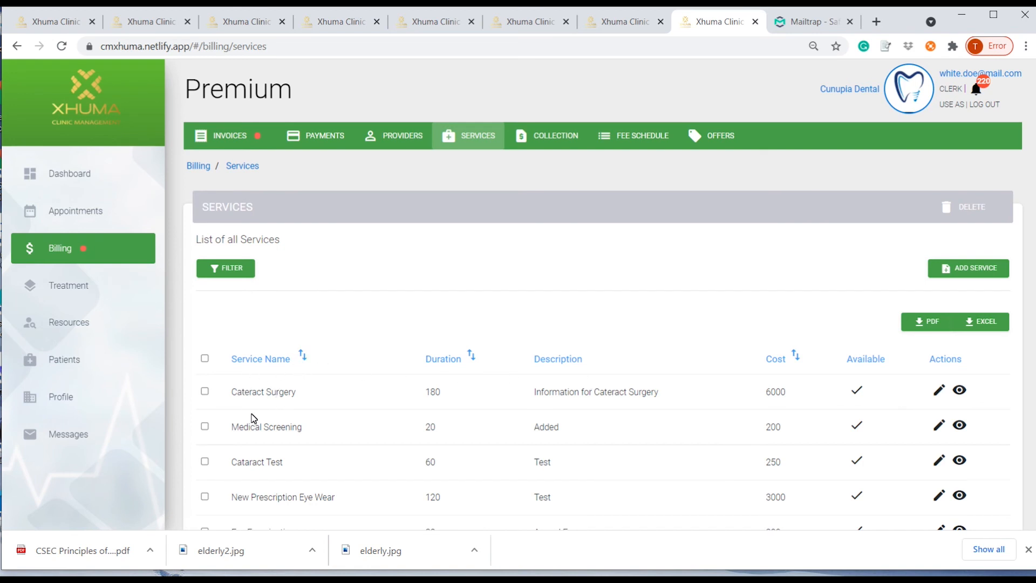
Browse the services, preview the Add Service form without saving, then show Fee Schedule.
scroll(264, 420, "down", 3)
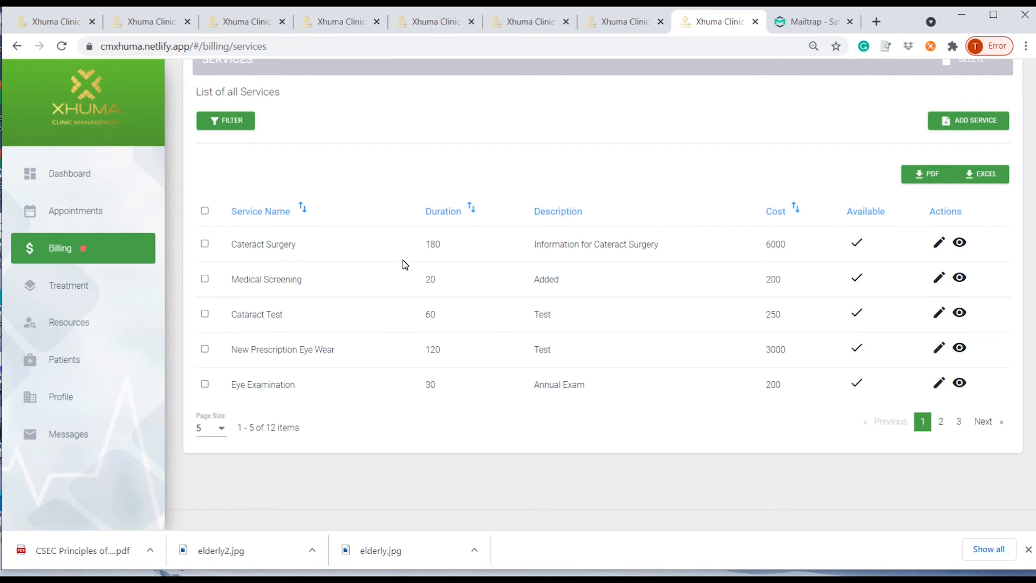
scroll(404, 264, "up", 3)
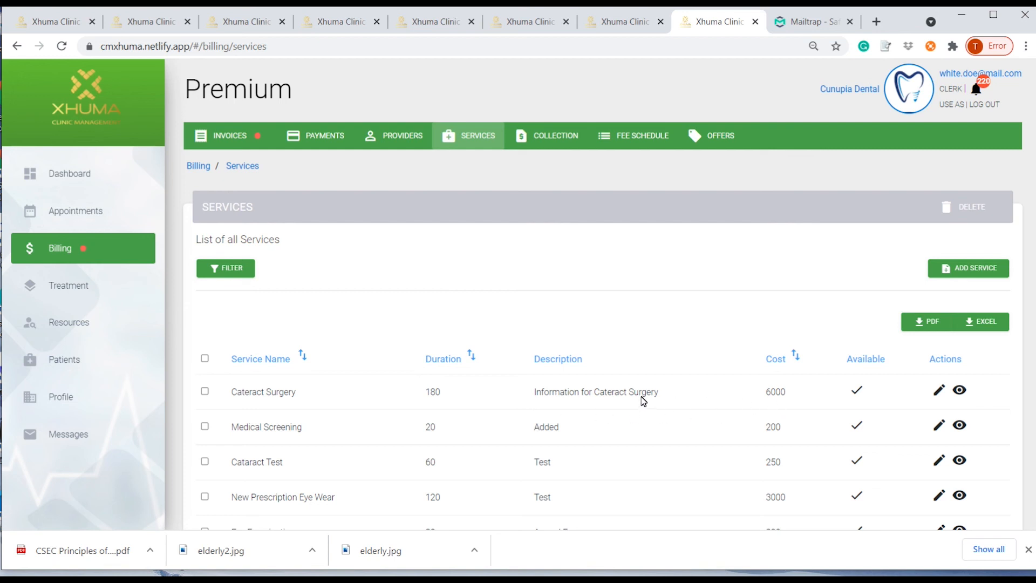
left_click(971, 270)
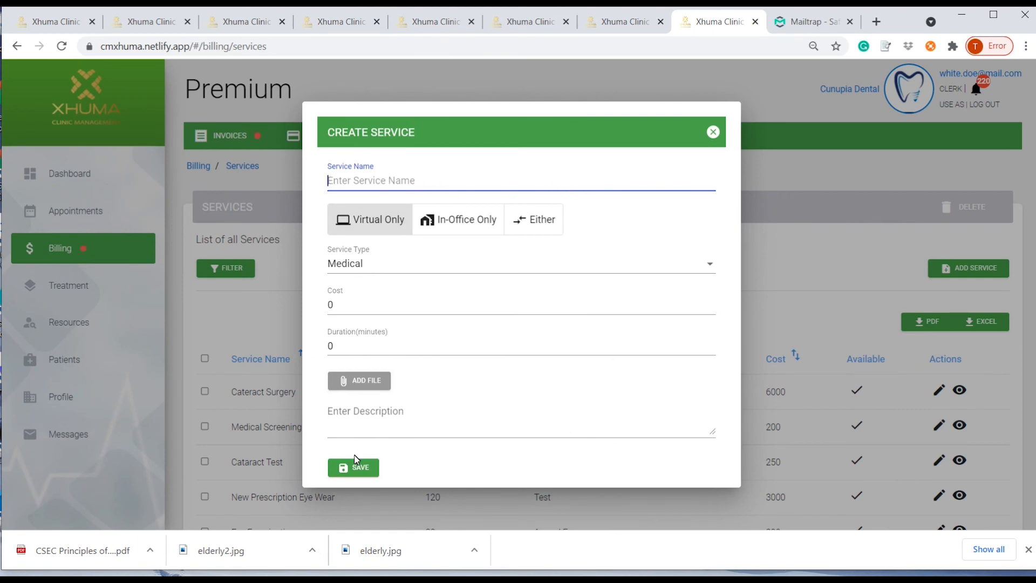
left_click(714, 133)
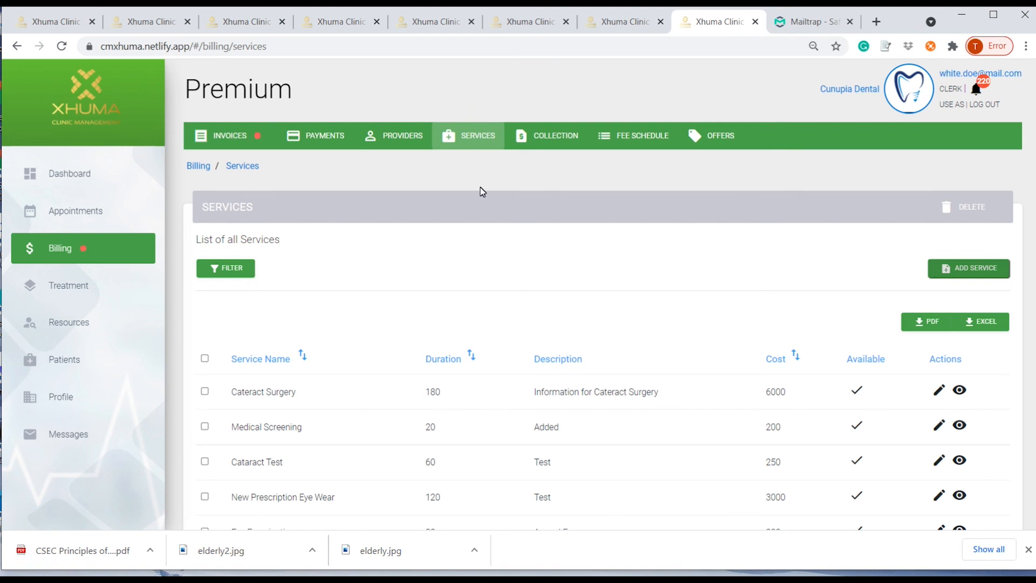
left_click(628, 136)
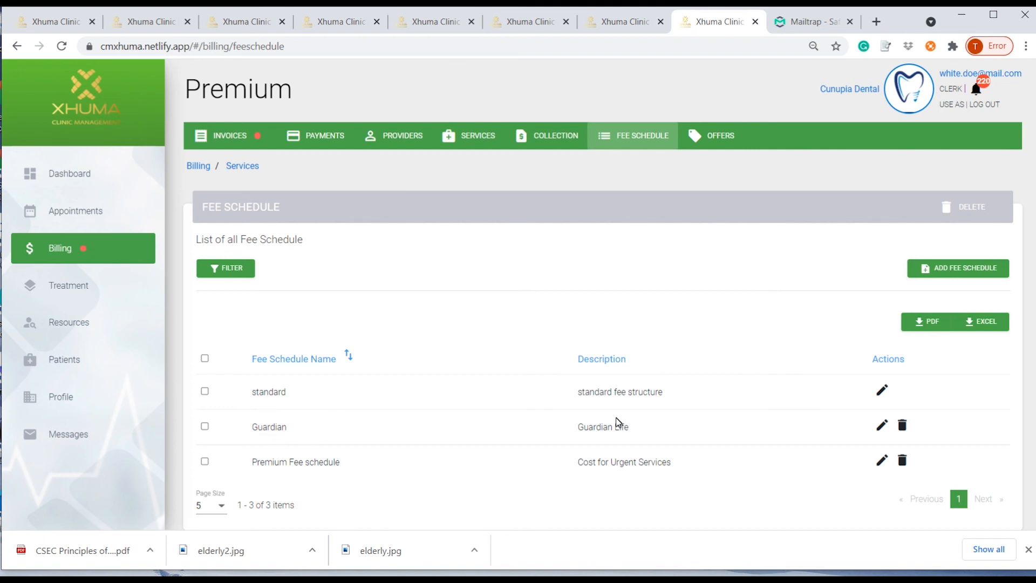
Preview the Add Fee Schedule service costs without saving, then show the Offers list.
left_click(972, 268)
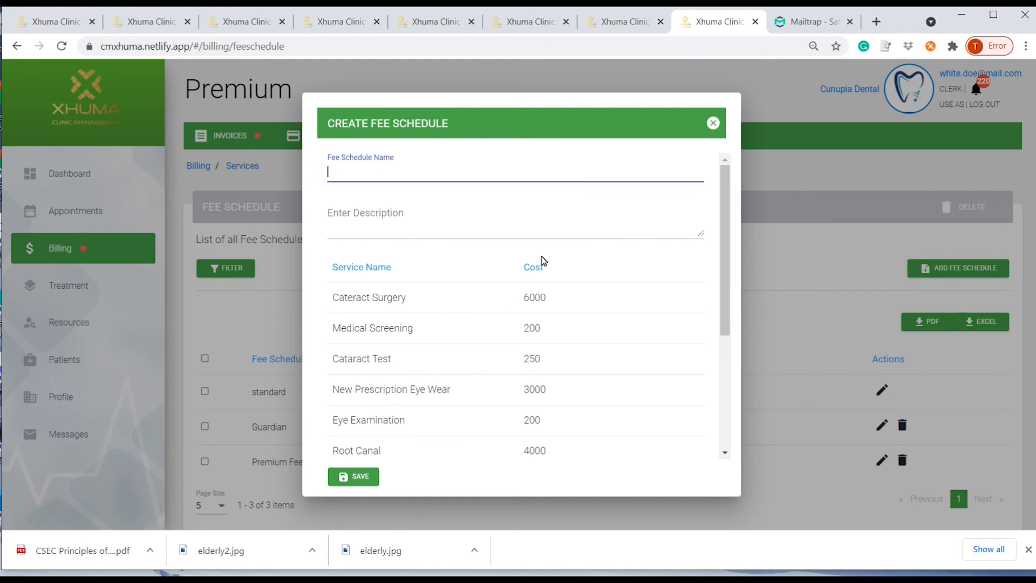
scroll(548, 412, "down", 2)
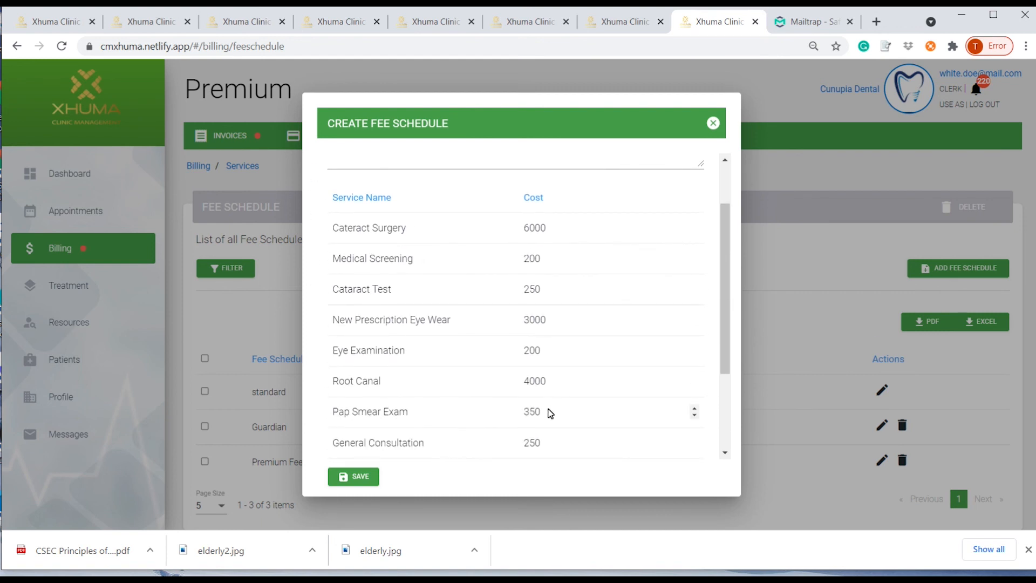
scroll(548, 412, "up", 2)
left_click(714, 123)
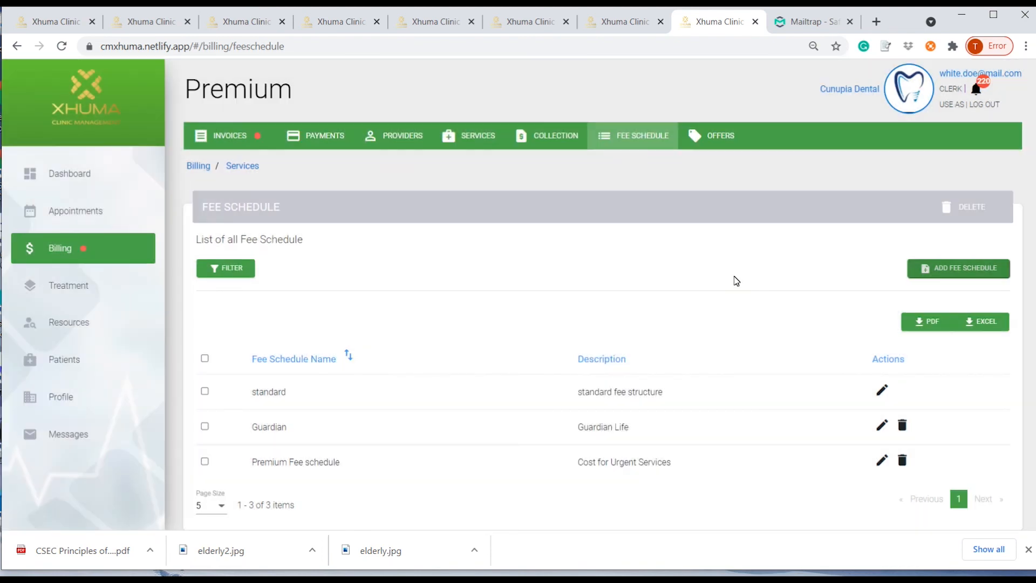
left_click(719, 141)
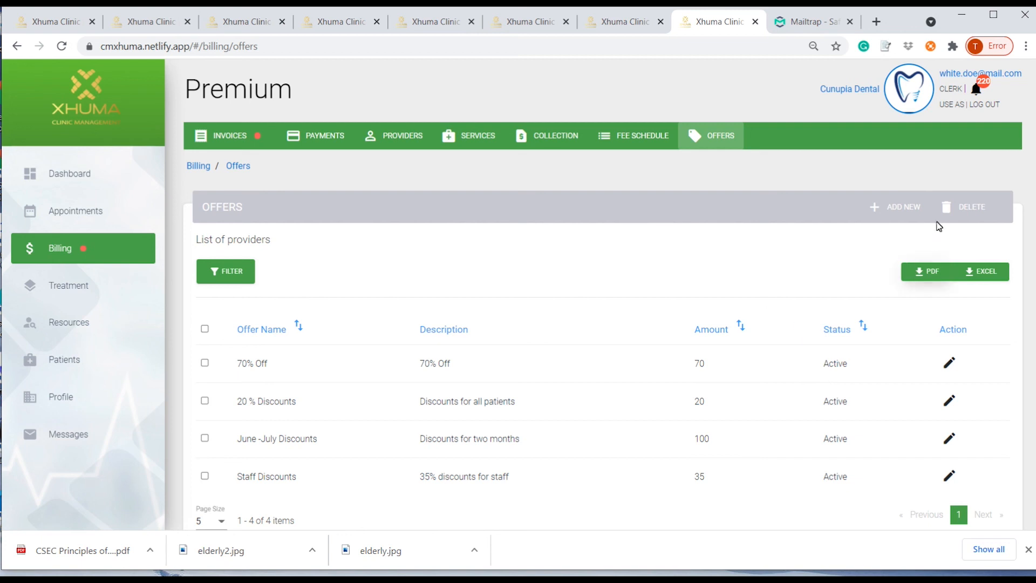
Start a new offer, then dismiss the Create Offer dialog without saving it.
left_click(900, 207)
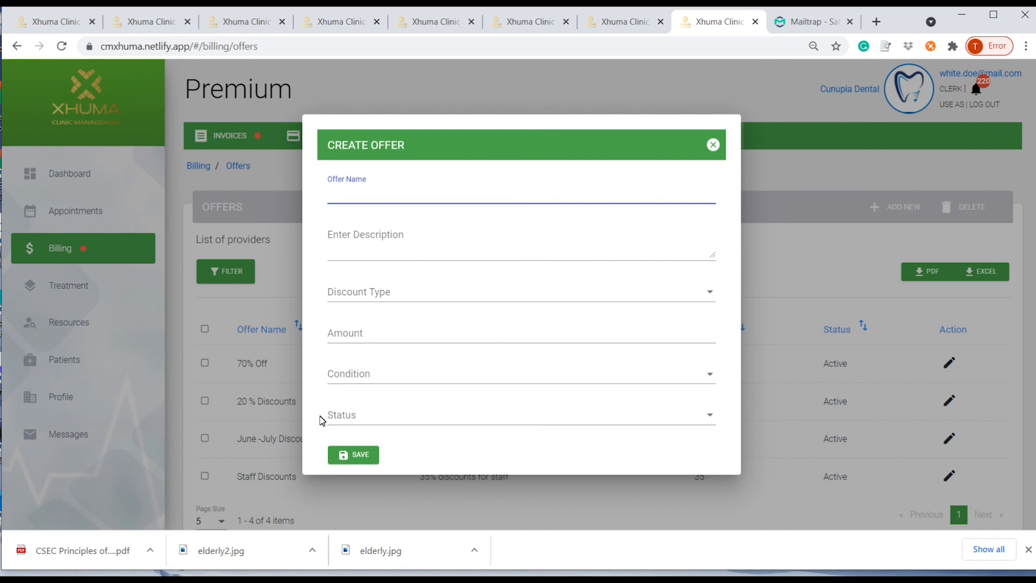
left_click(711, 141)
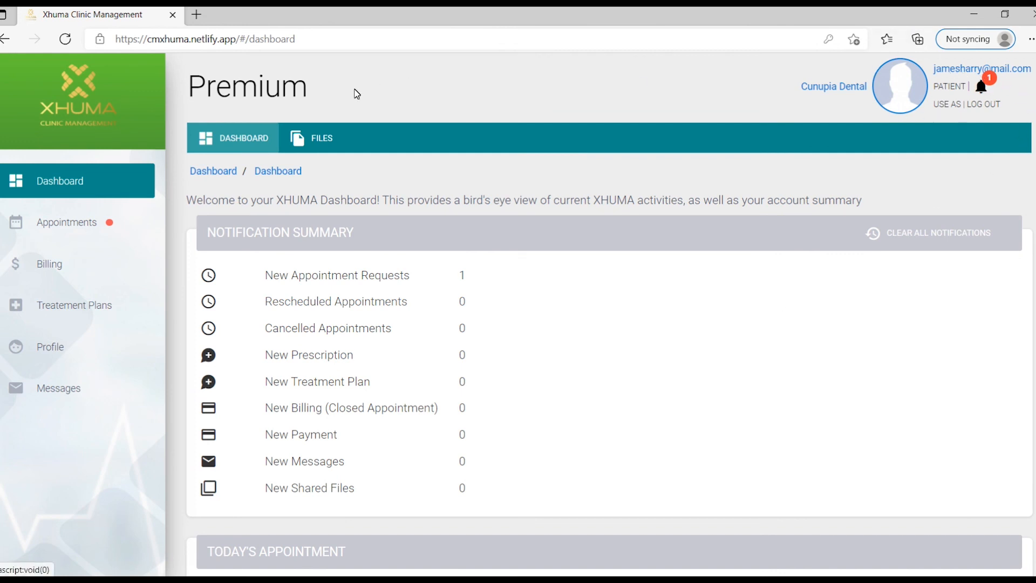
Check the patient's upcoming appointments, then open My Profile showing gender Male and contact details.
left_click(62, 224)
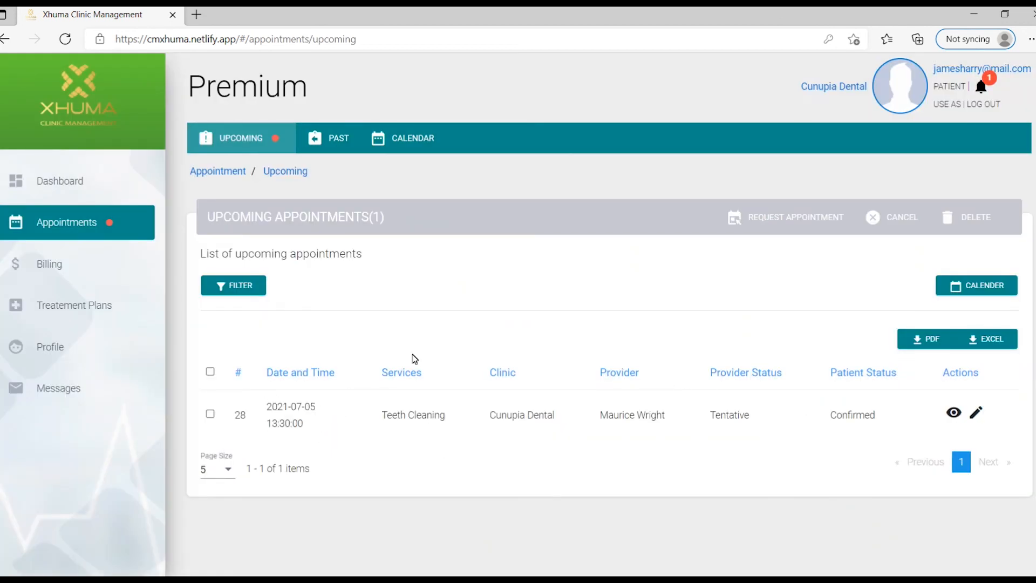
left_click(46, 357)
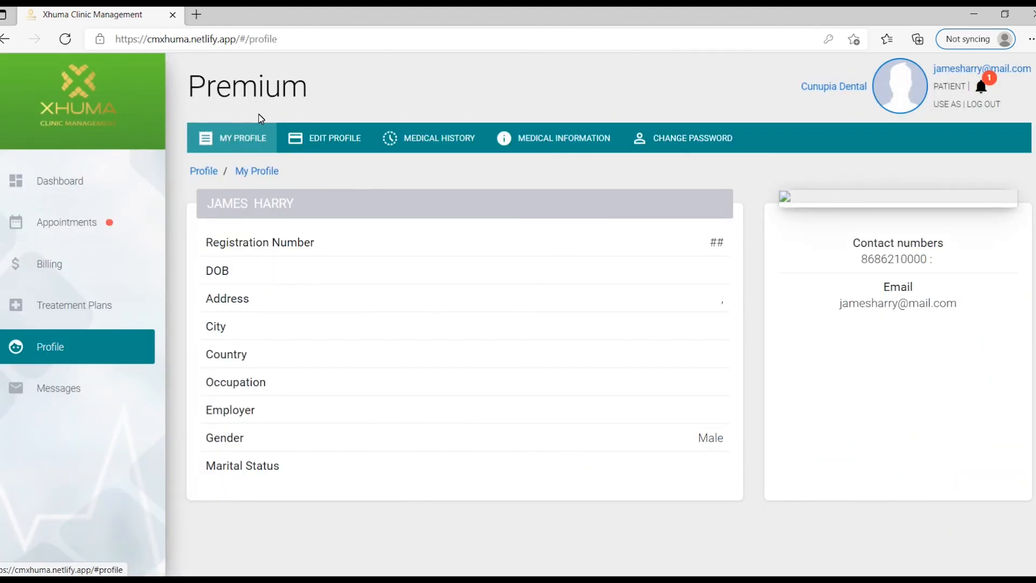
From the profile editor, review the medical history's conditions, medications (Novolin, once daily) and allergies.
left_click(331, 139)
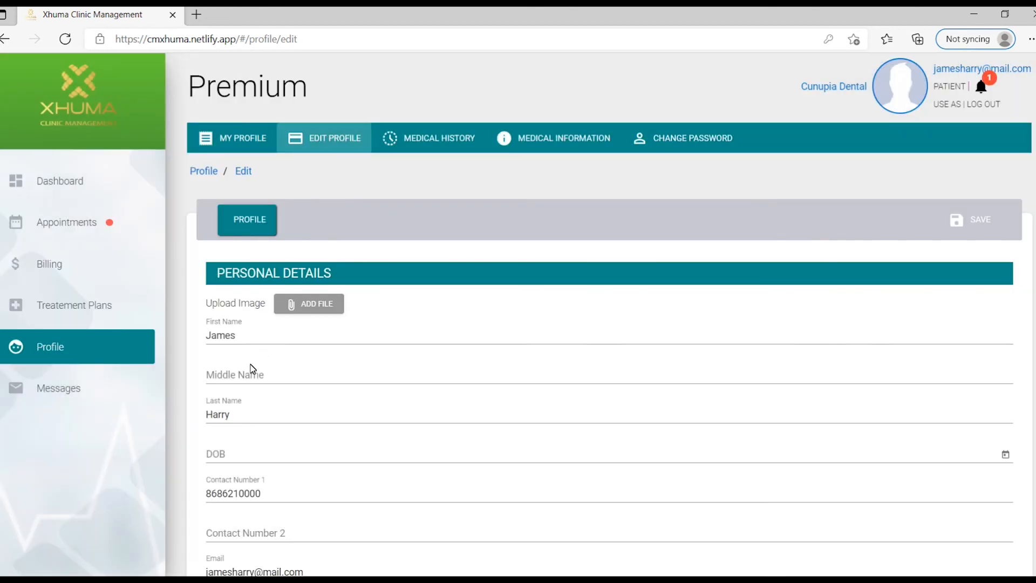
scroll(245, 385, "down", 3)
scroll(246, 385, "up", 3)
left_click(448, 136)
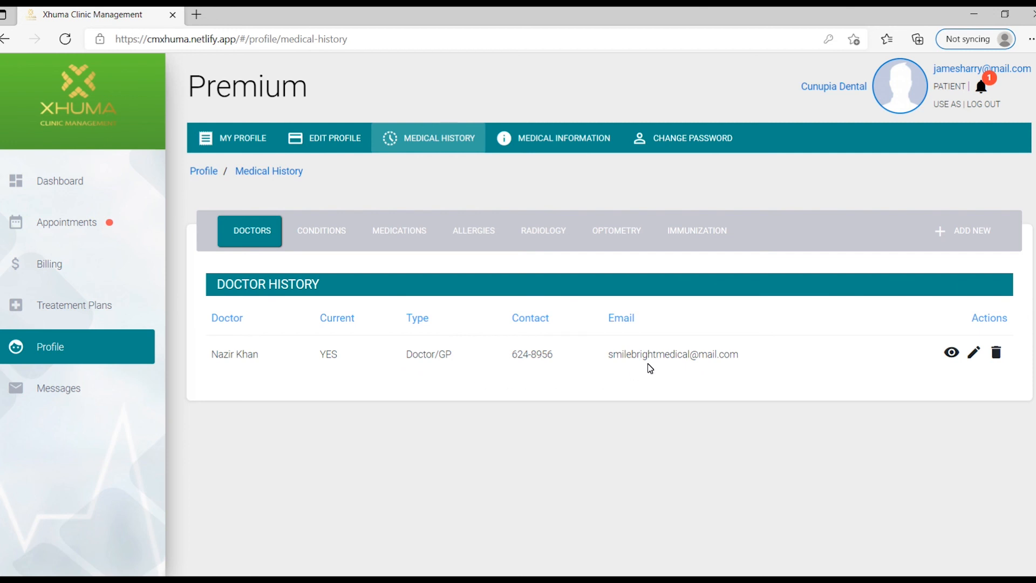
left_click(309, 231)
left_click(405, 233)
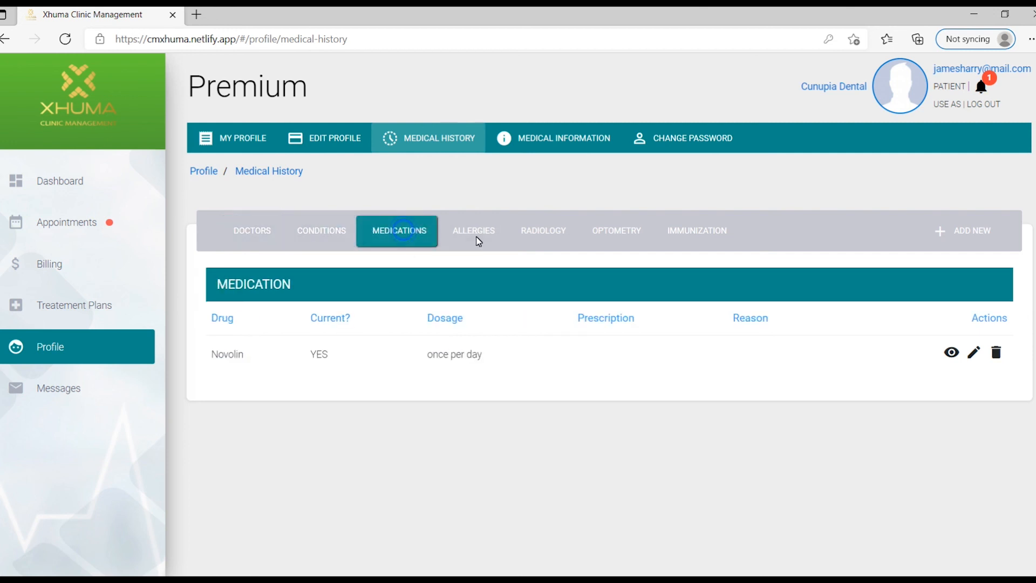
left_click(479, 238)
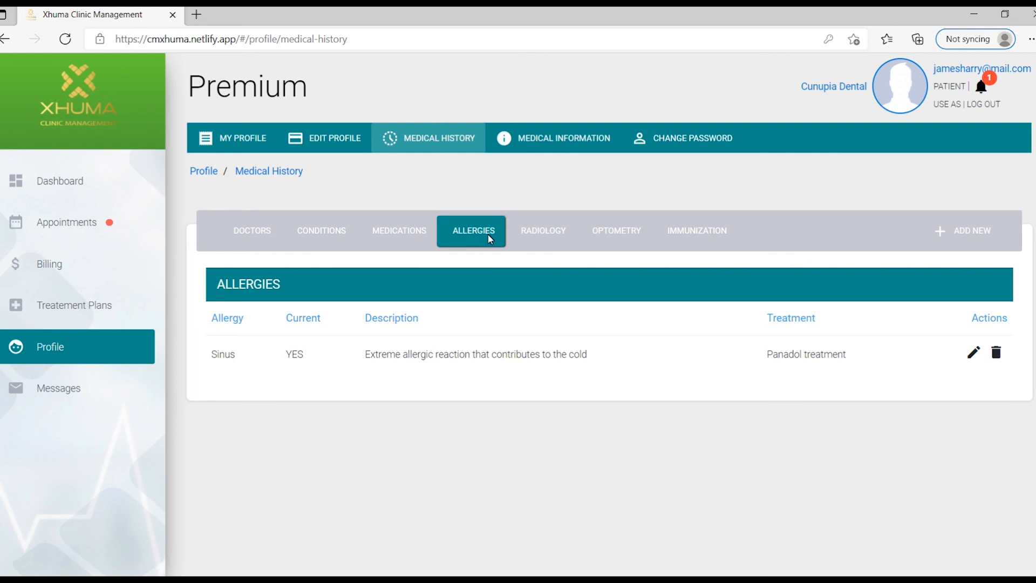